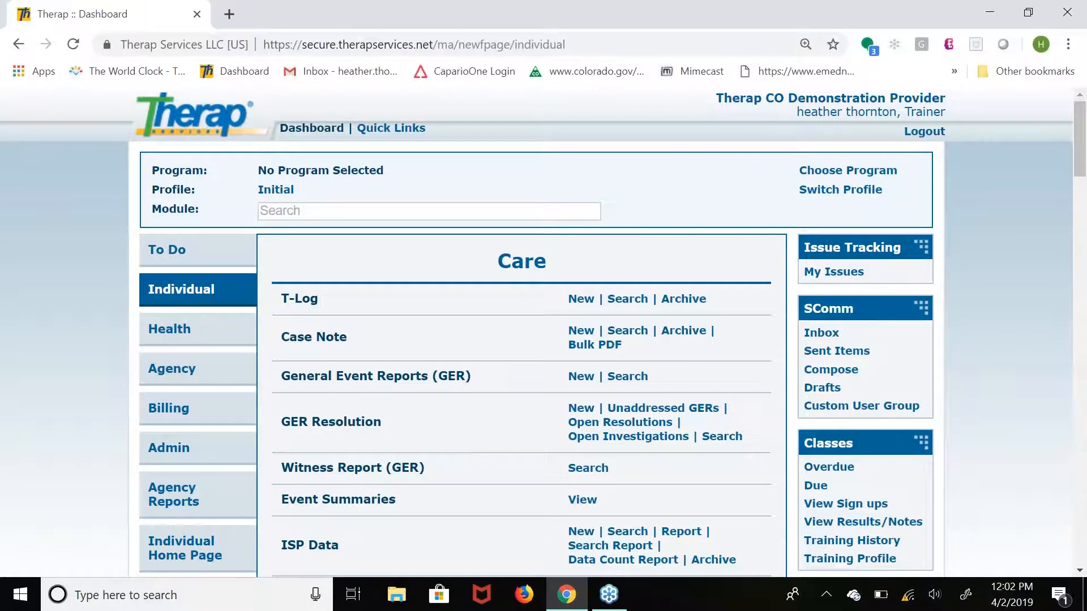
{"action": "scroll", "coordinate": [543, 332], "scroll_direction": "down", "scroll_amount": 1}
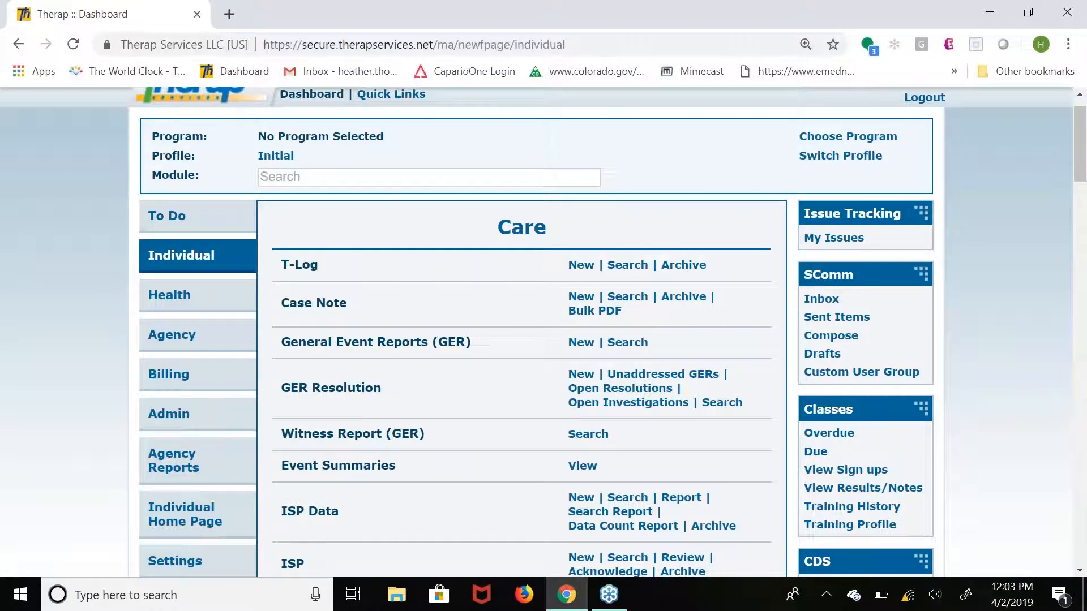
{"action": "scroll", "coordinate": [510, 350], "scroll_direction": "down", "scroll_amount": 3}
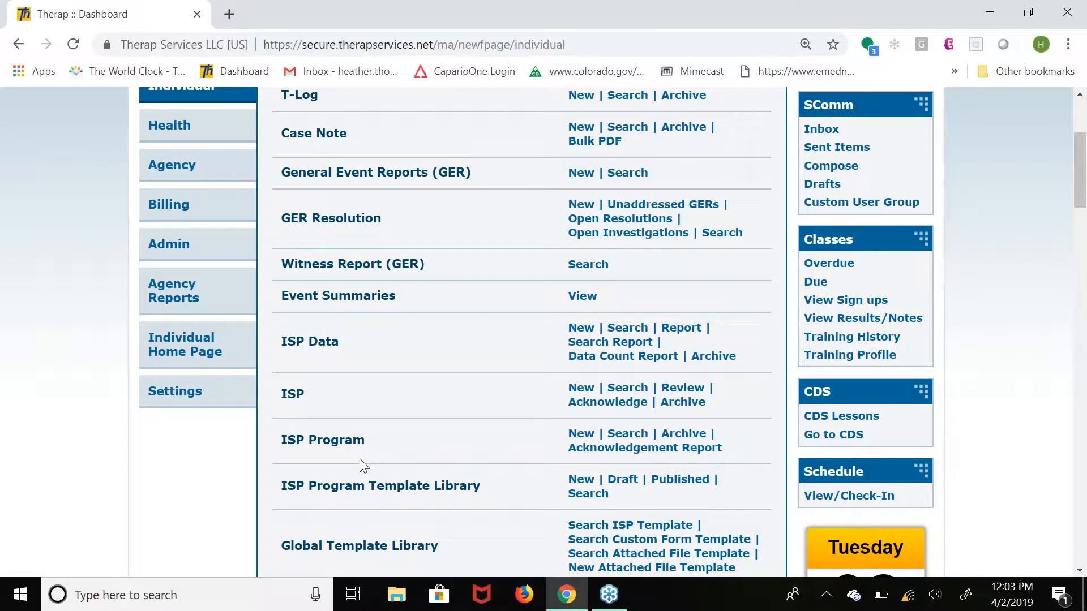
{"action": "left_click", "coordinate": [623, 436]}
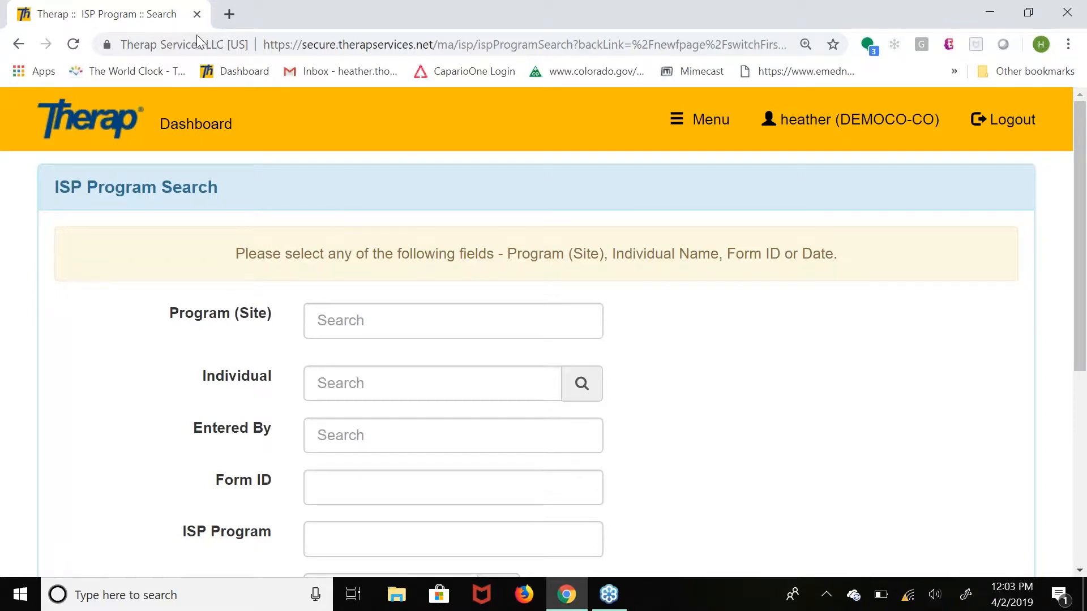
{"action": "left_click", "coordinate": [214, 134]}
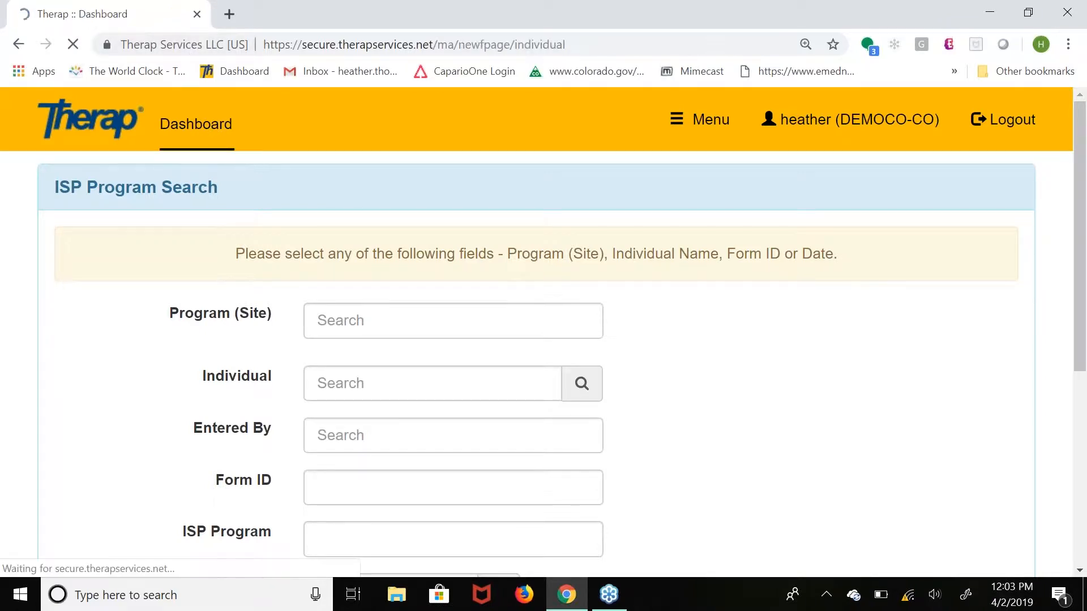
Open the ISP Program search from the Care section of the dashboard.
{"action": "scroll", "coordinate": [561, 477], "scroll_direction": "down", "scroll_amount": 1}
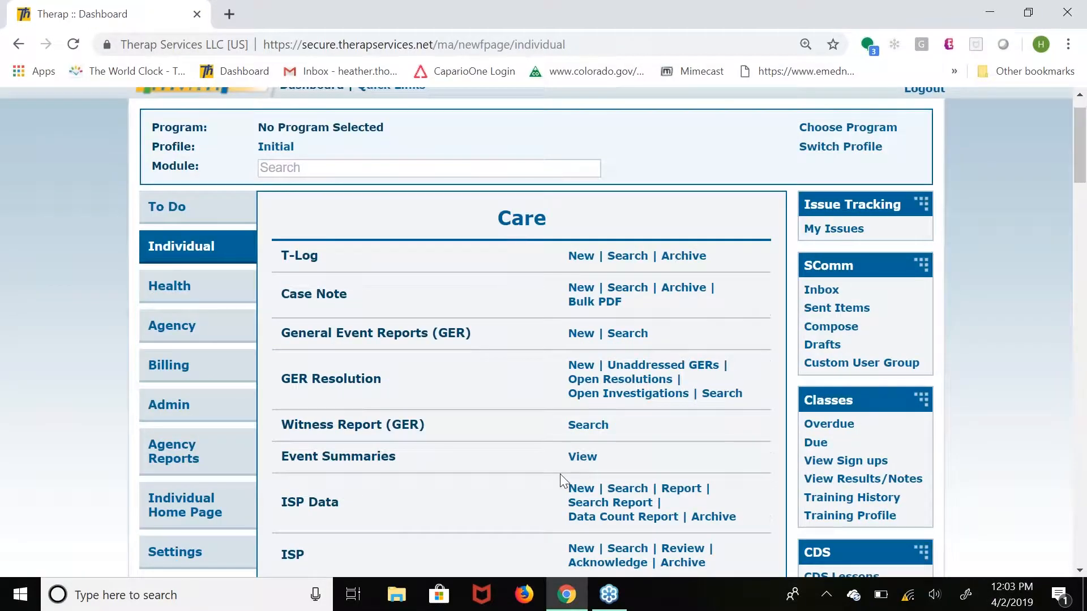
{"action": "scroll", "coordinate": [560, 476], "scroll_direction": "down", "scroll_amount": 3}
{"action": "scroll", "coordinate": [560, 475], "scroll_direction": "down", "scroll_amount": 1}
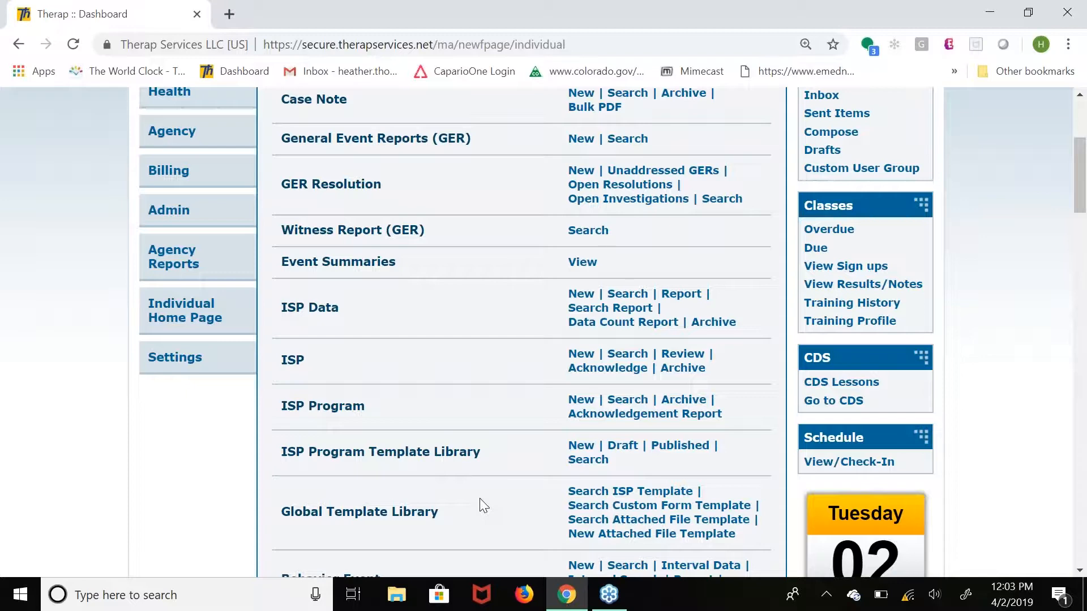
{"action": "scroll", "coordinate": [479, 498], "scroll_direction": "up", "scroll_amount": 2}
{"action": "left_click", "coordinate": [627, 501]}
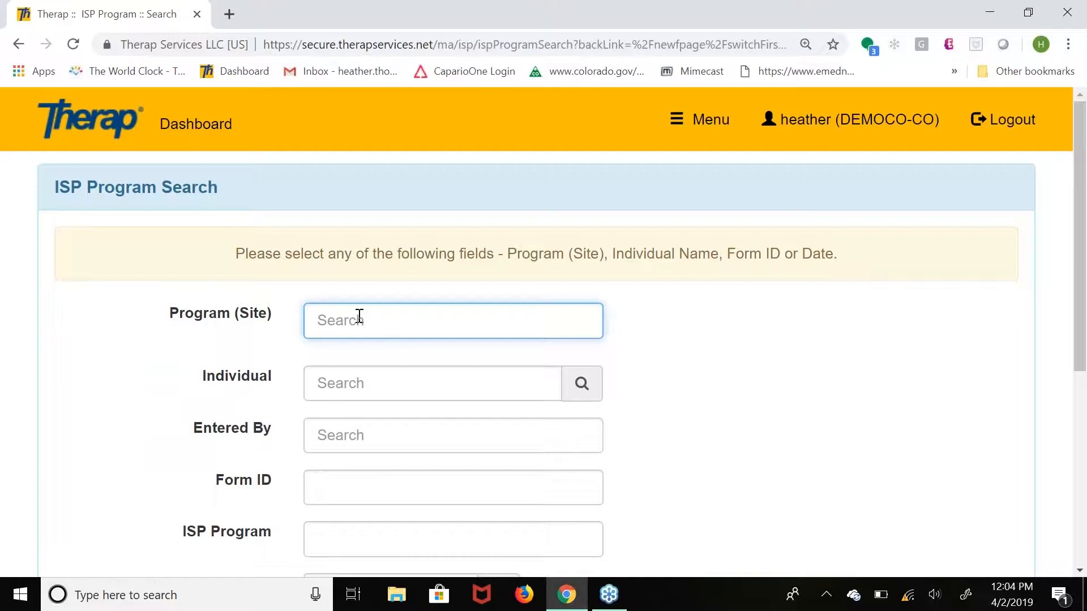
Search for ISP programs at the Eastco Day Hab Center (Renew Linn County) site.
{"action": "type", "text": "east"}
{"action": "left_click", "coordinate": [446, 366]}
{"action": "left_click", "coordinate": [804, 439]}
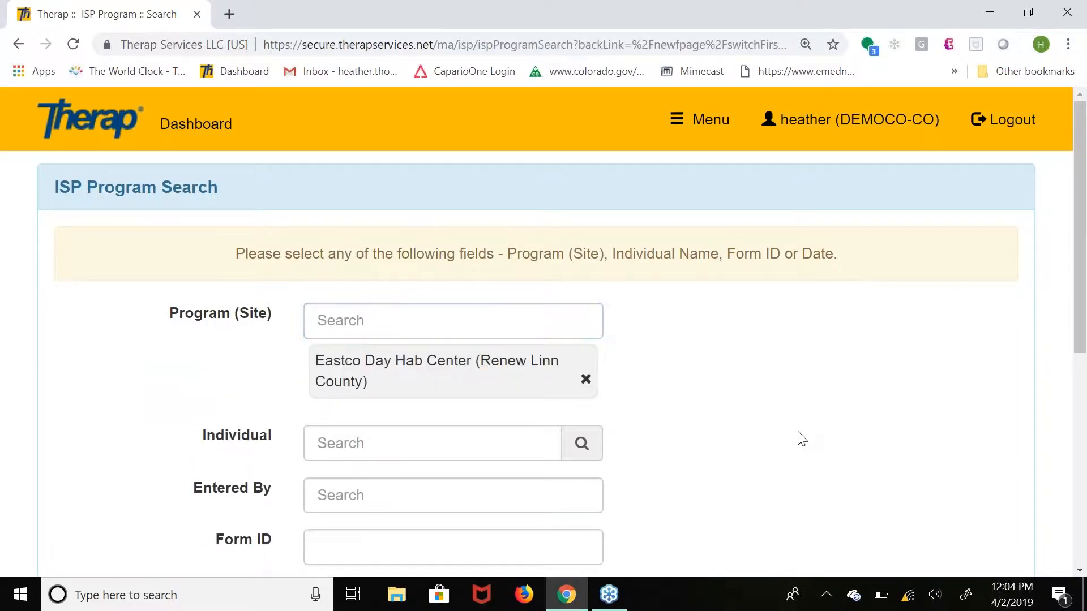
{"action": "scroll", "coordinate": [801, 439], "scroll_direction": "down", "scroll_amount": 7}
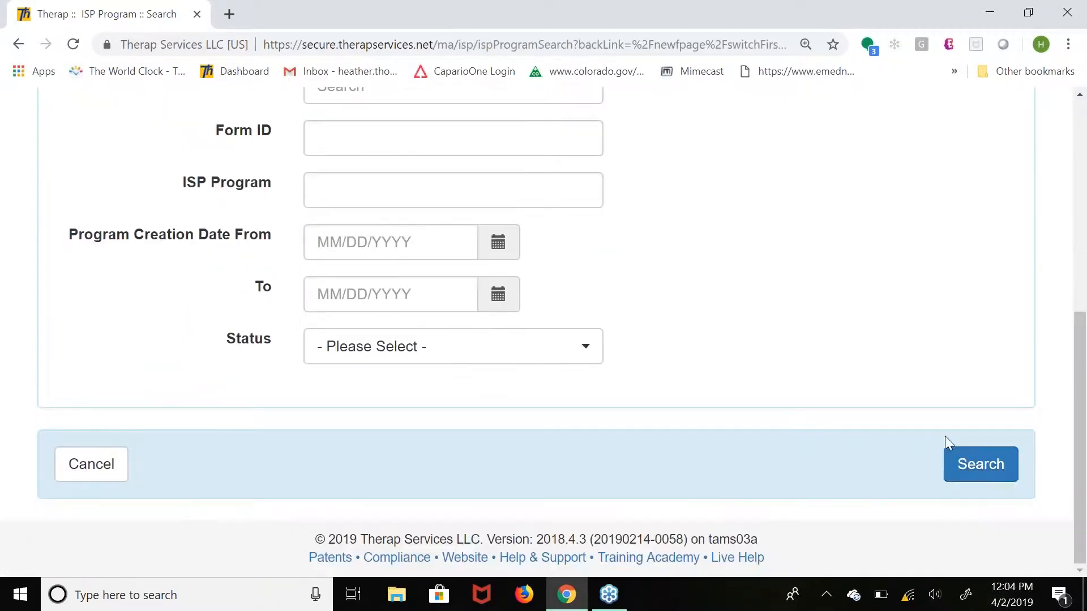
{"action": "left_click", "coordinate": [982, 470]}
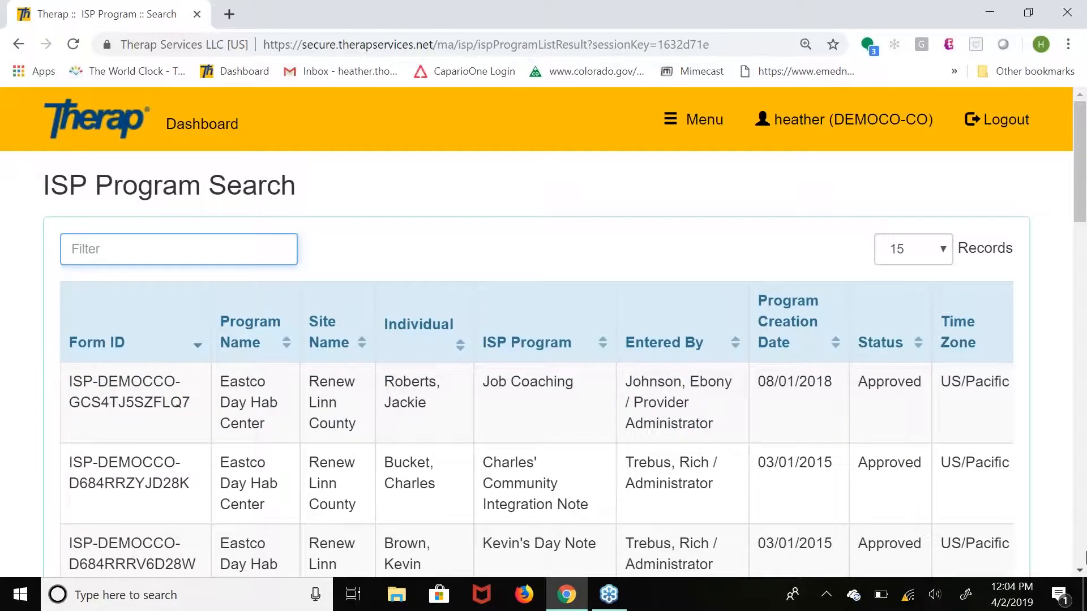
Open the Mileage ISP program from the search results and switch it to the dynamic data version.
{"action": "left_click", "coordinate": [1080, 571]}
{"action": "left_click", "coordinate": [1079, 570]}
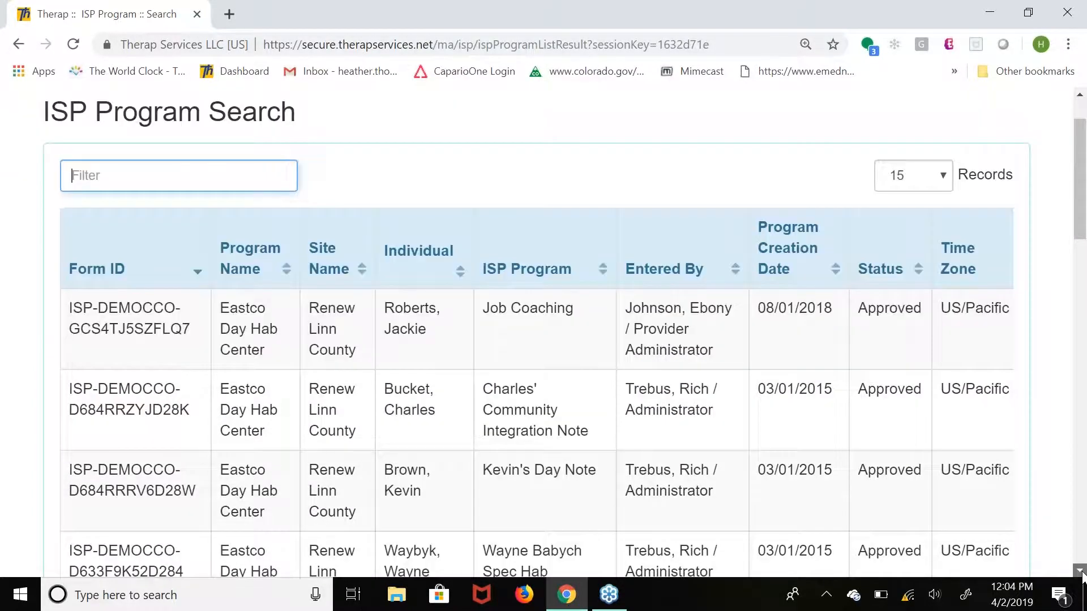
{"action": "scroll", "coordinate": [1081, 575], "scroll_direction": "down", "scroll_amount": 6}
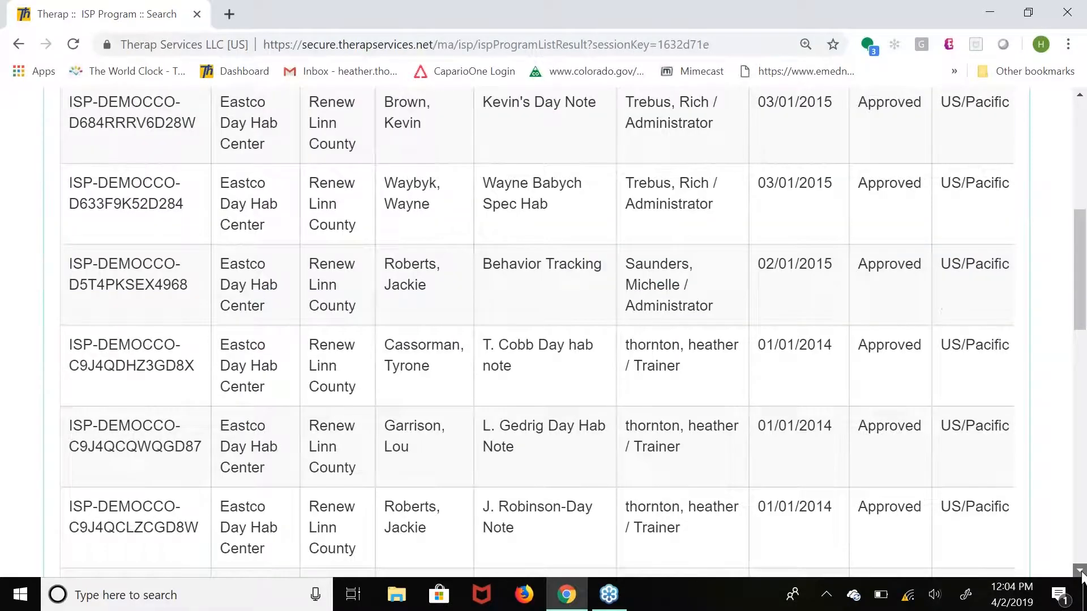
{"action": "scroll", "coordinate": [1081, 575], "scroll_direction": "down", "scroll_amount": 5}
{"action": "left_click", "coordinate": [542, 339]}
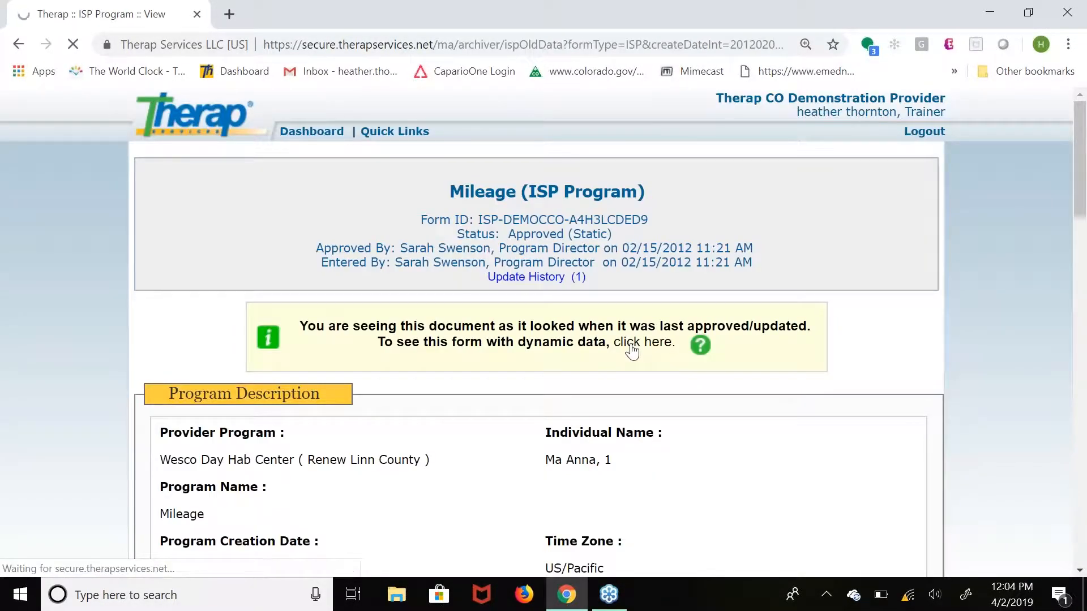
{"action": "left_click", "coordinate": [632, 351]}
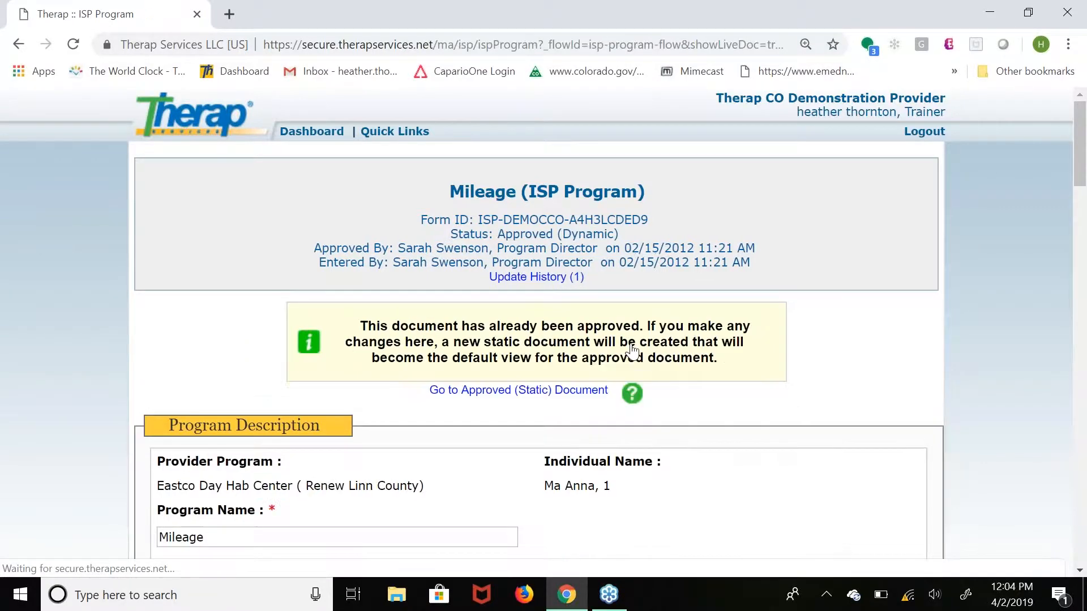
Examine the Mileage program's description, scoring details, task and other details.
{"action": "scroll", "coordinate": [632, 352], "scroll_direction": "down", "scroll_amount": 7}
{"action": "scroll", "coordinate": [632, 351], "scroll_direction": "up", "scroll_amount": 1}
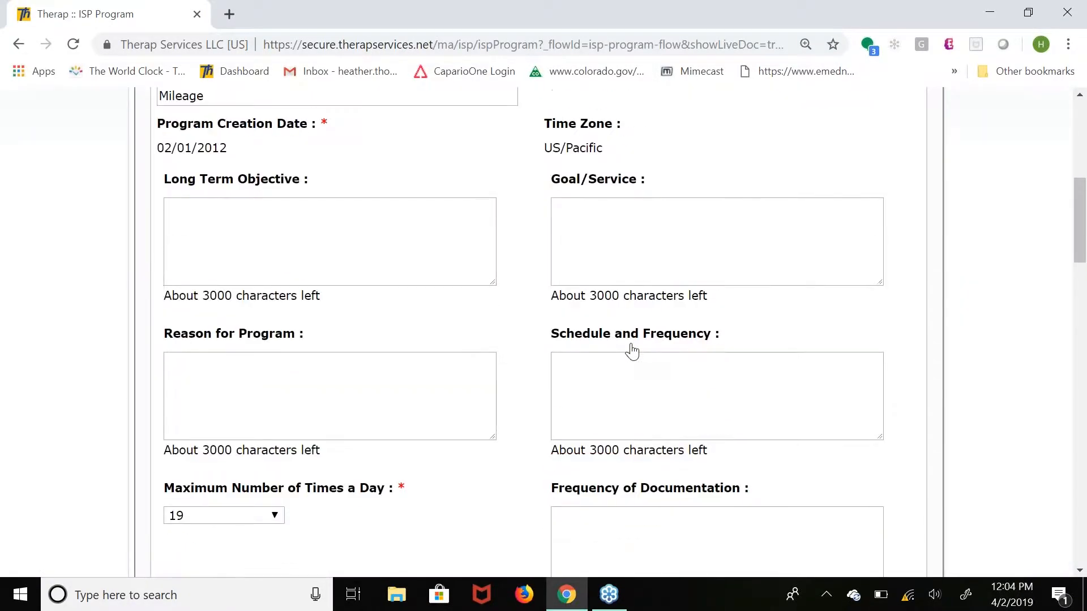
{"action": "scroll", "coordinate": [632, 352], "scroll_direction": "up", "scroll_amount": 2}
{"action": "scroll", "coordinate": [632, 352], "scroll_direction": "down", "scroll_amount": 2}
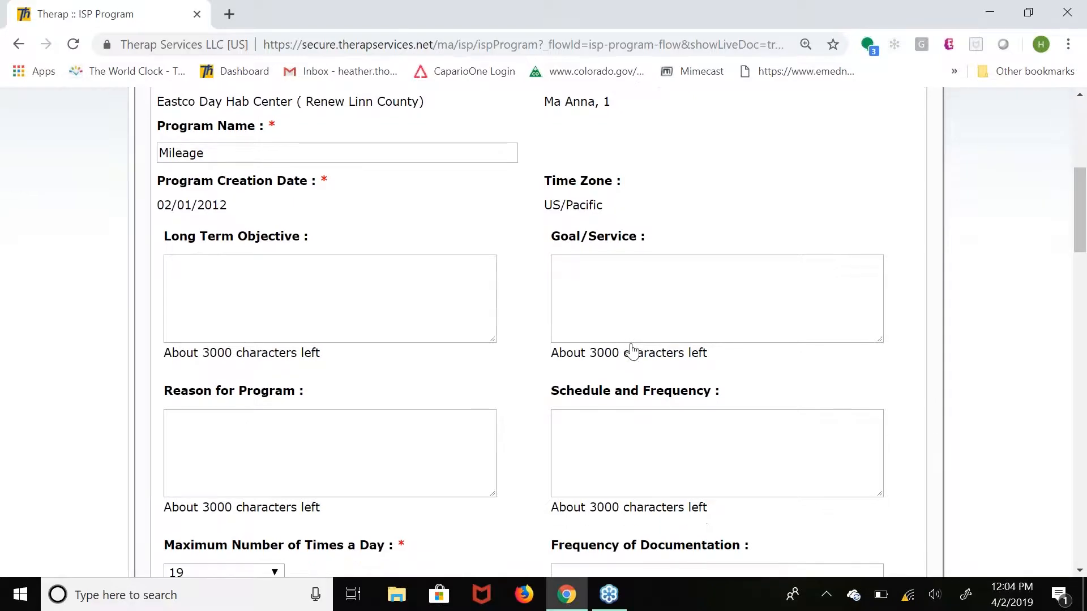
{"action": "scroll", "coordinate": [633, 352], "scroll_direction": "down", "scroll_amount": 10}
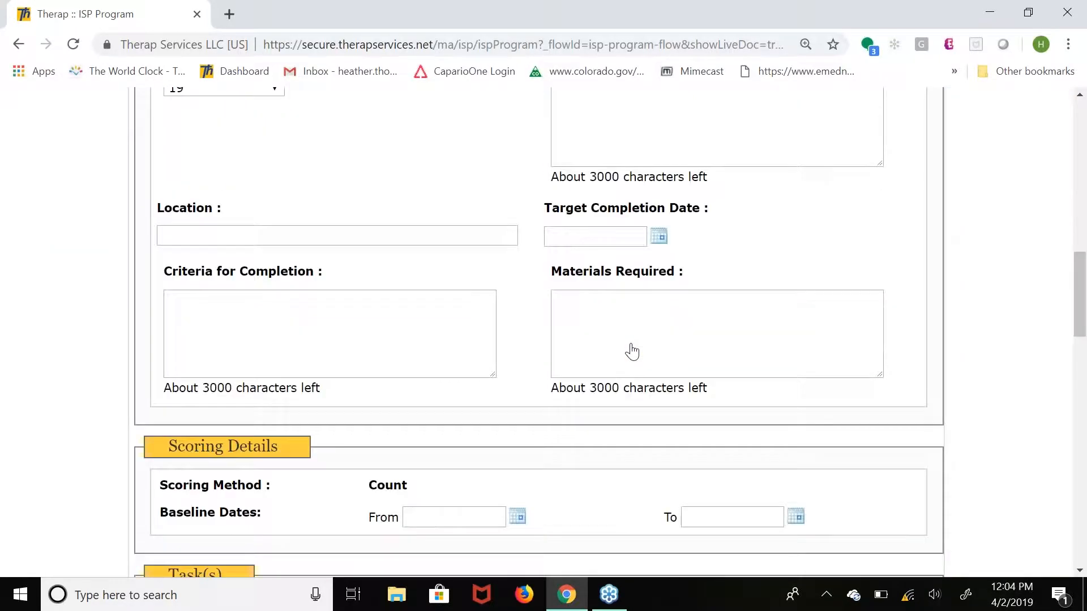
{"action": "scroll", "coordinate": [632, 352], "scroll_direction": "down", "scroll_amount": 3}
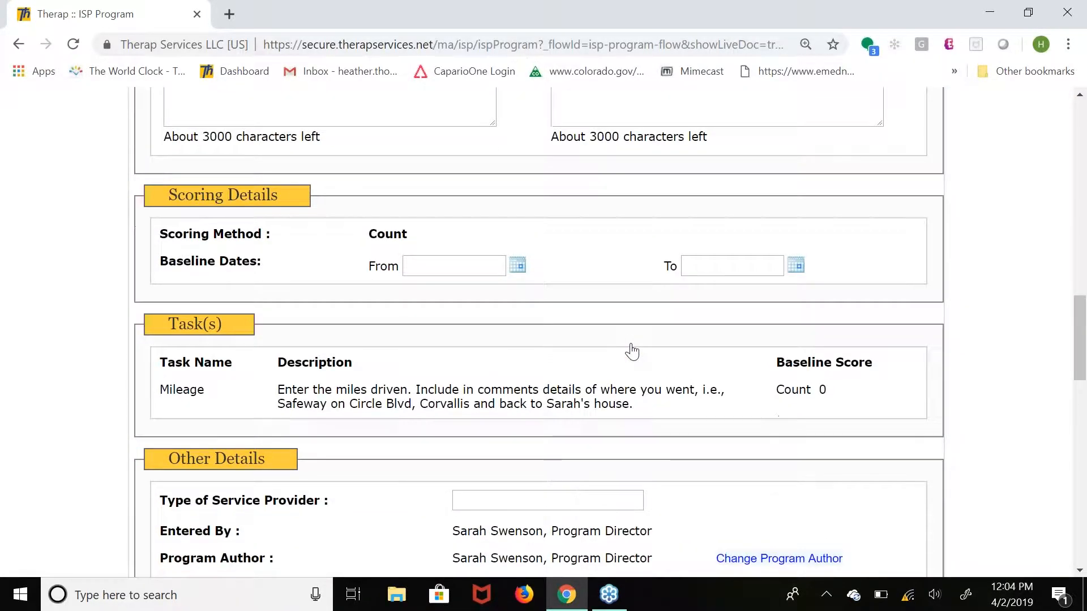
{"action": "scroll", "coordinate": [632, 352], "scroll_direction": "down", "scroll_amount": 1}
{"action": "scroll", "coordinate": [632, 351], "scroll_direction": "down", "scroll_amount": 2}
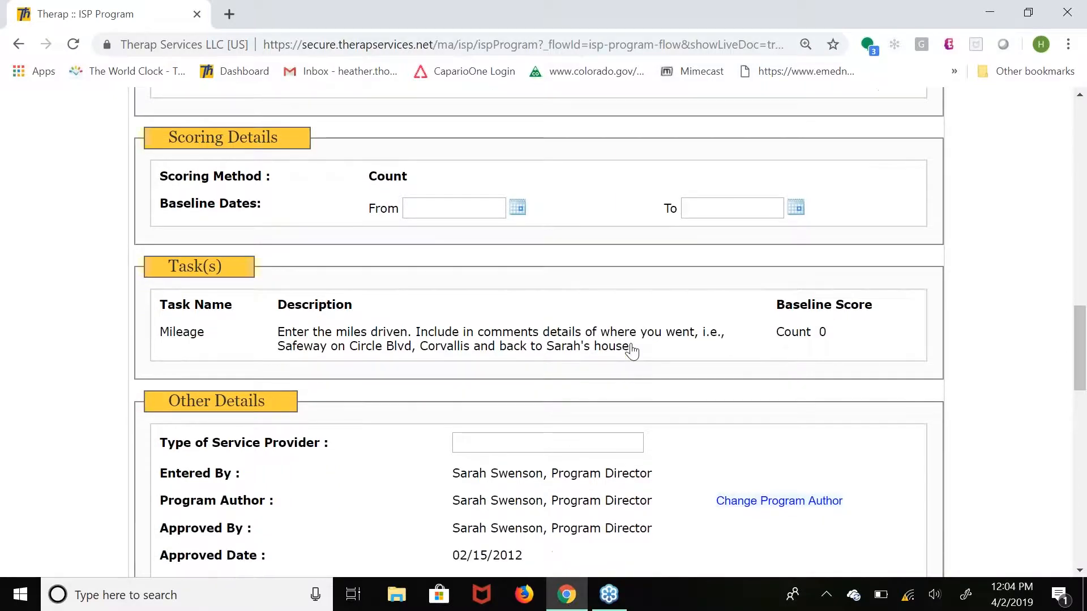
{"action": "scroll", "coordinate": [632, 351], "scroll_direction": "down", "scroll_amount": 1}
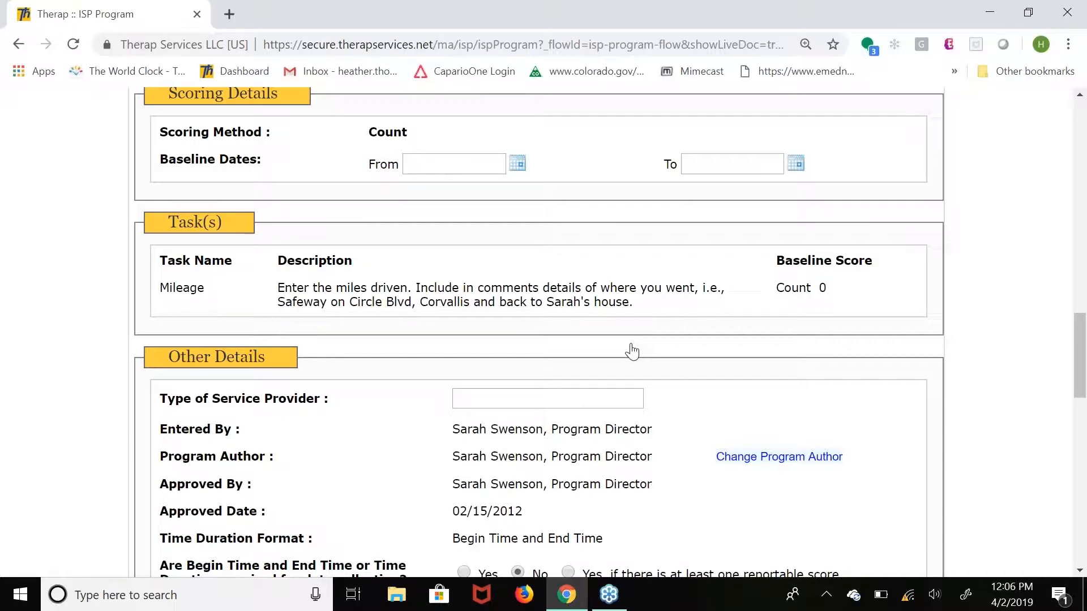
{"action": "scroll", "coordinate": [632, 351], "scroll_direction": "up", "scroll_amount": 15}
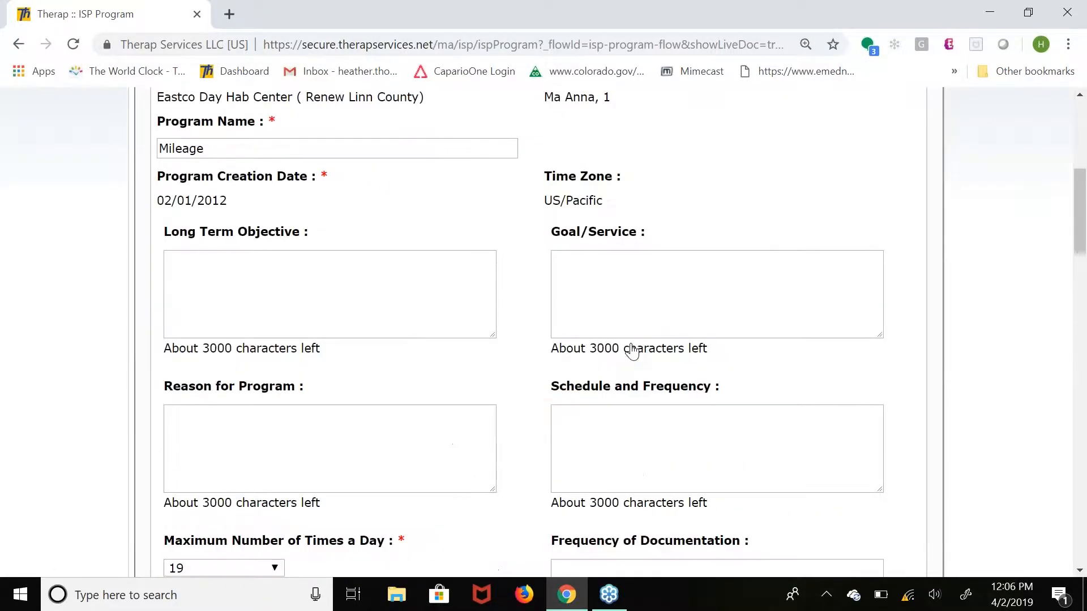
{"action": "scroll", "coordinate": [632, 351], "scroll_direction": "up", "scroll_amount": 7}
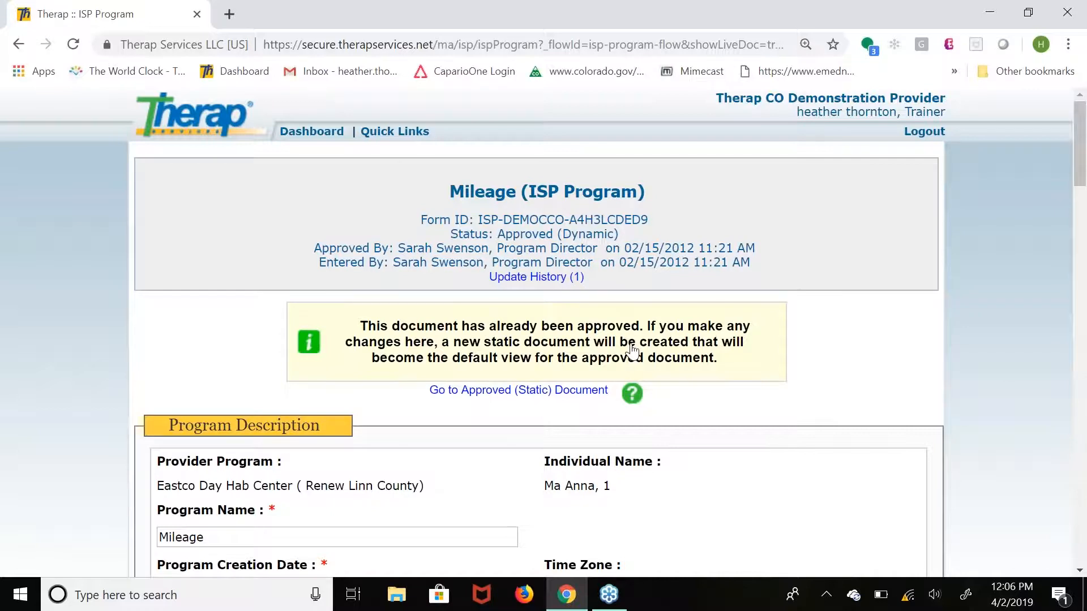
Start new ISP Data from the dashboard for Eastco Day Hab Center, choosing the Mileage program's individual and that program.
{"action": "left_click", "coordinate": [318, 135]}
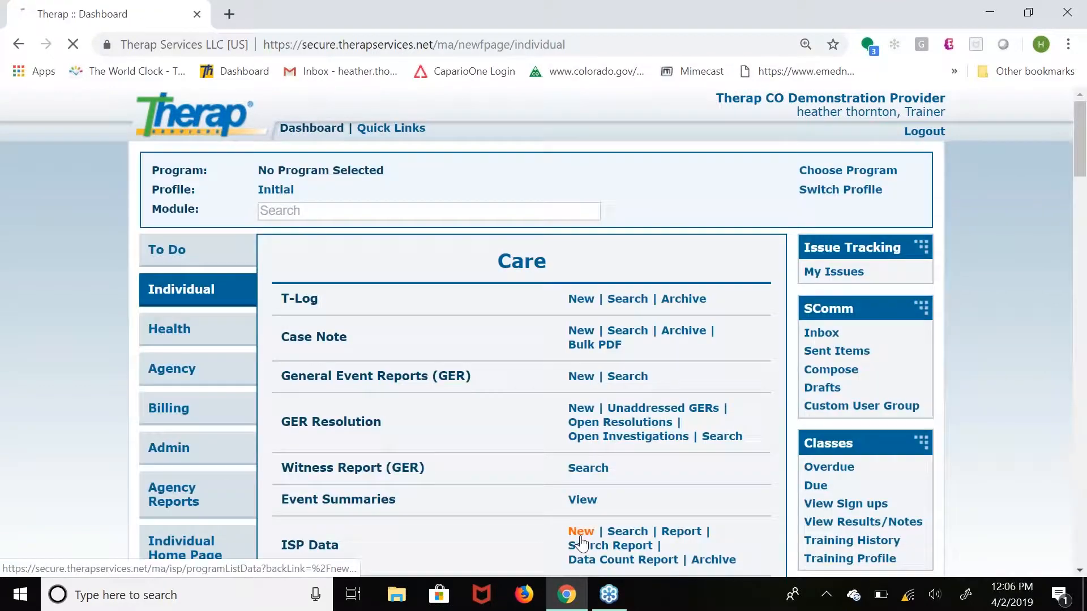
{"action": "left_click", "coordinate": [582, 544]}
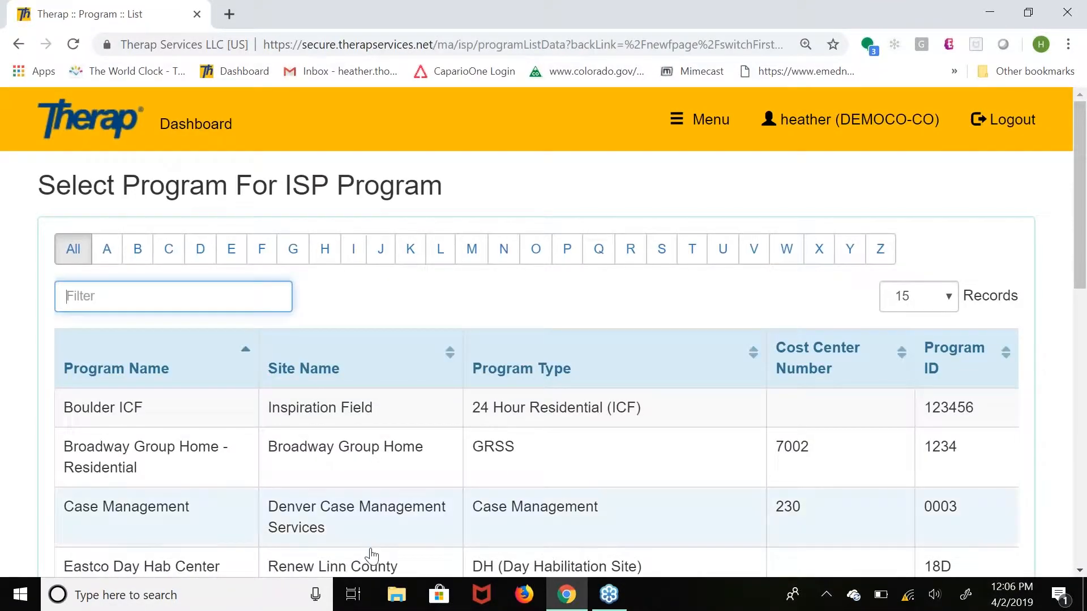
{"action": "left_click", "coordinate": [109, 568]}
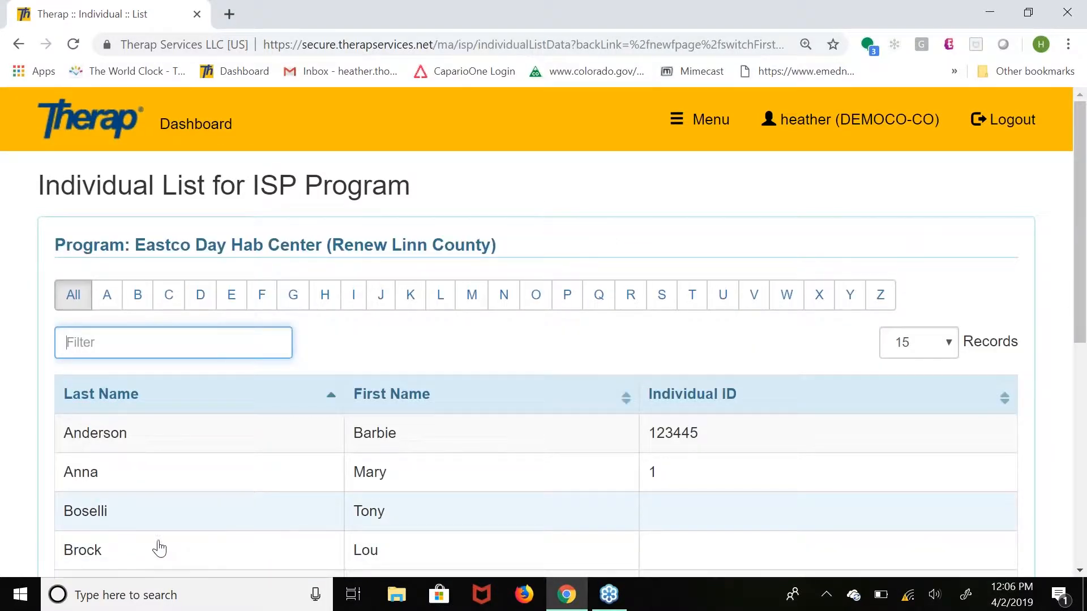
{"action": "left_click", "coordinate": [80, 482]}
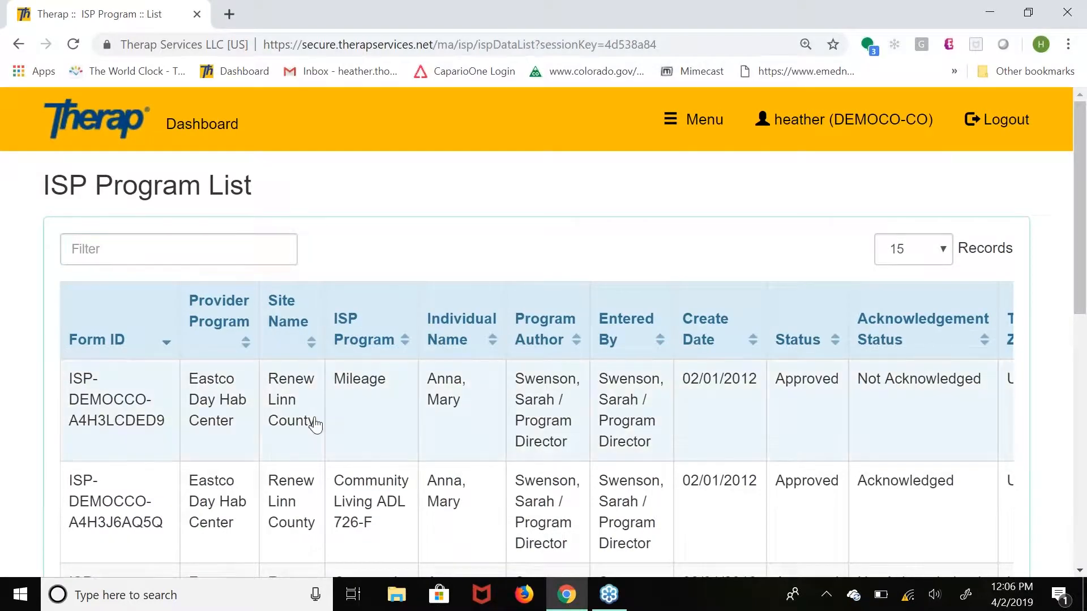
{"action": "left_click", "coordinate": [315, 424]}
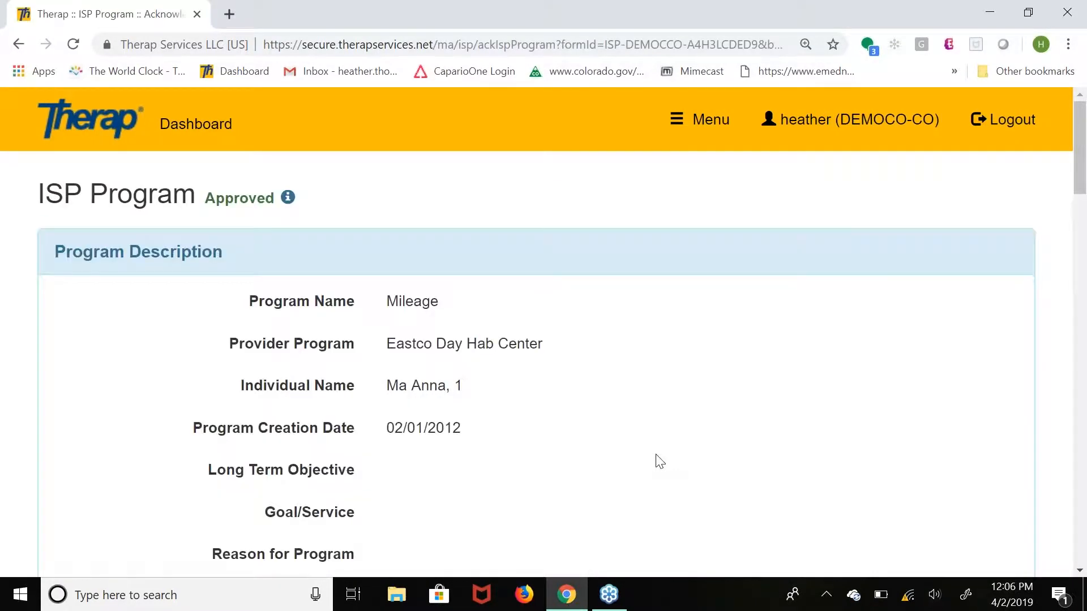
Review the Mileage ISP program and acknowledge that it has been read, understood and will be implemented accurately.
{"action": "scroll", "coordinate": [659, 461], "scroll_direction": "down", "scroll_amount": 15}
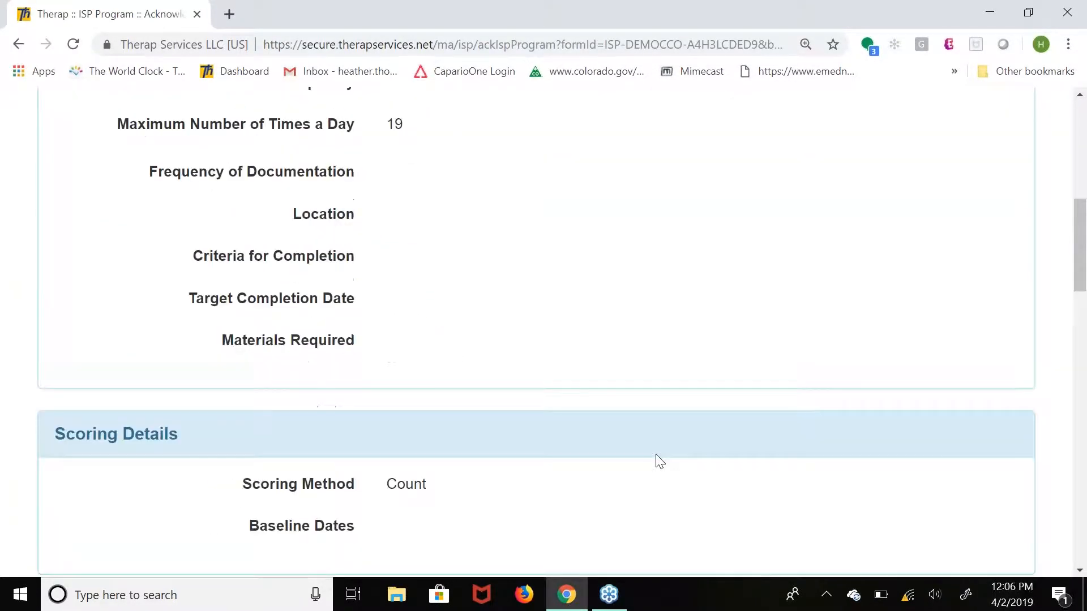
{"action": "scroll", "coordinate": [659, 462], "scroll_direction": "down", "scroll_amount": 12}
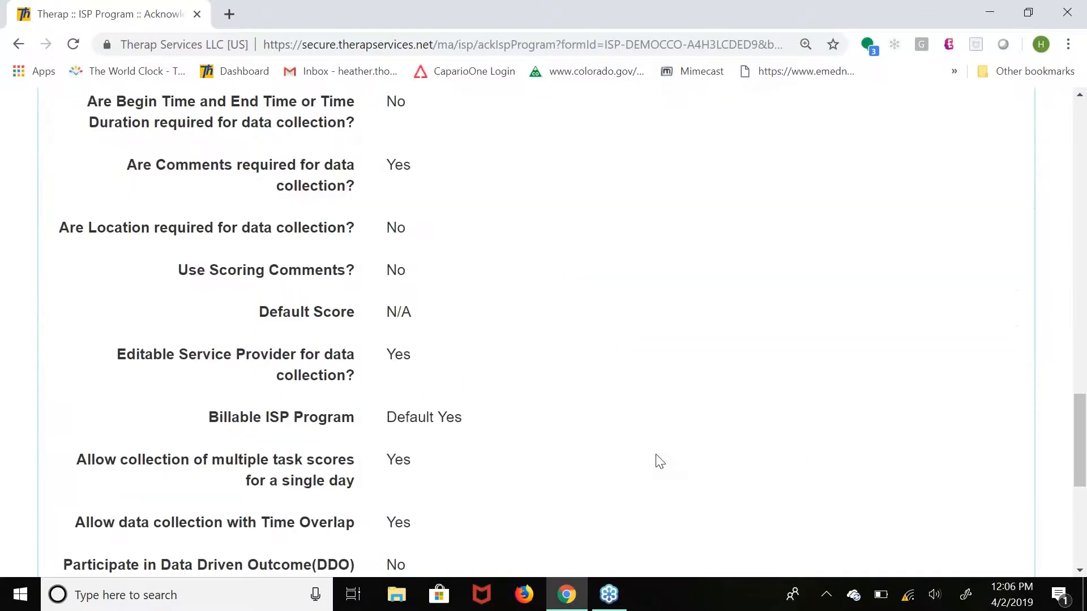
{"action": "scroll", "coordinate": [659, 461], "scroll_direction": "down", "scroll_amount": 5}
{"action": "left_click", "coordinate": [950, 555]}
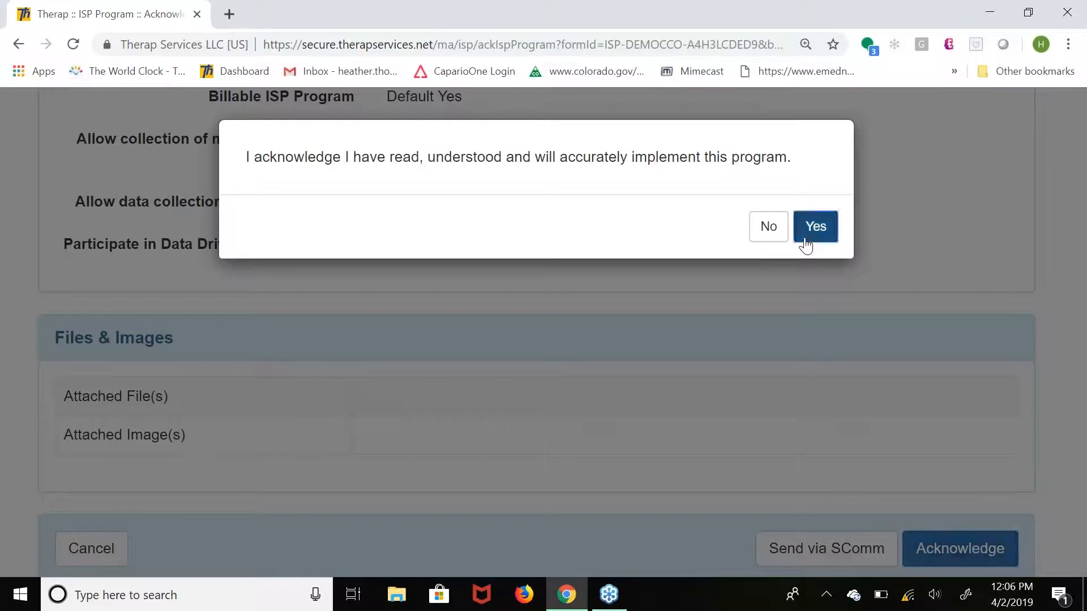
{"action": "left_click", "coordinate": [806, 245]}
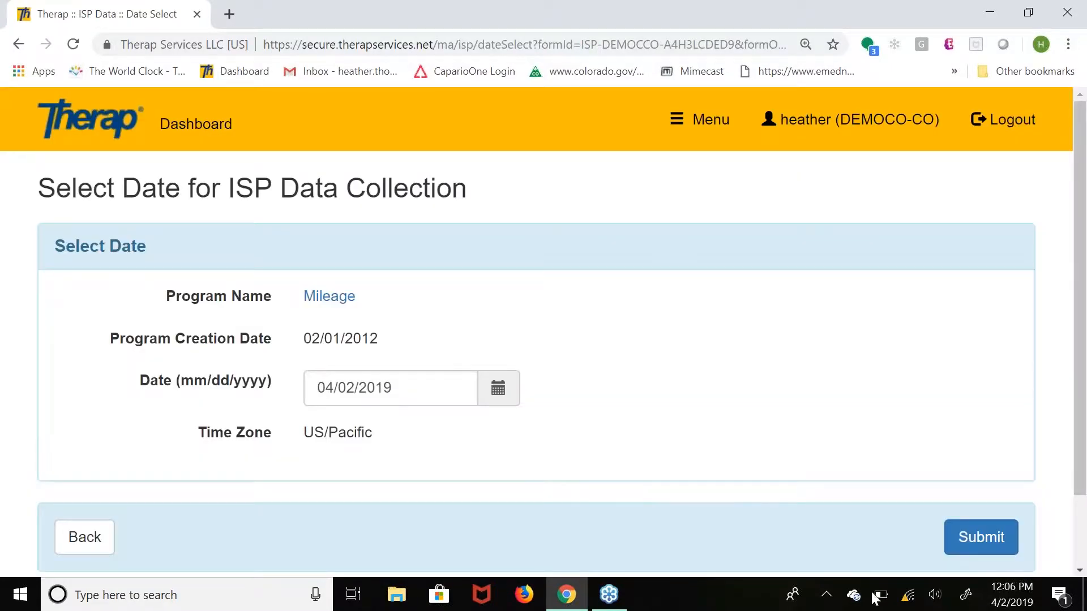
Submit 04/02/2019 as the date for Mileage ISP data collection and enter a task score of 23 for the miles driven.
{"action": "left_click", "coordinate": [967, 538]}
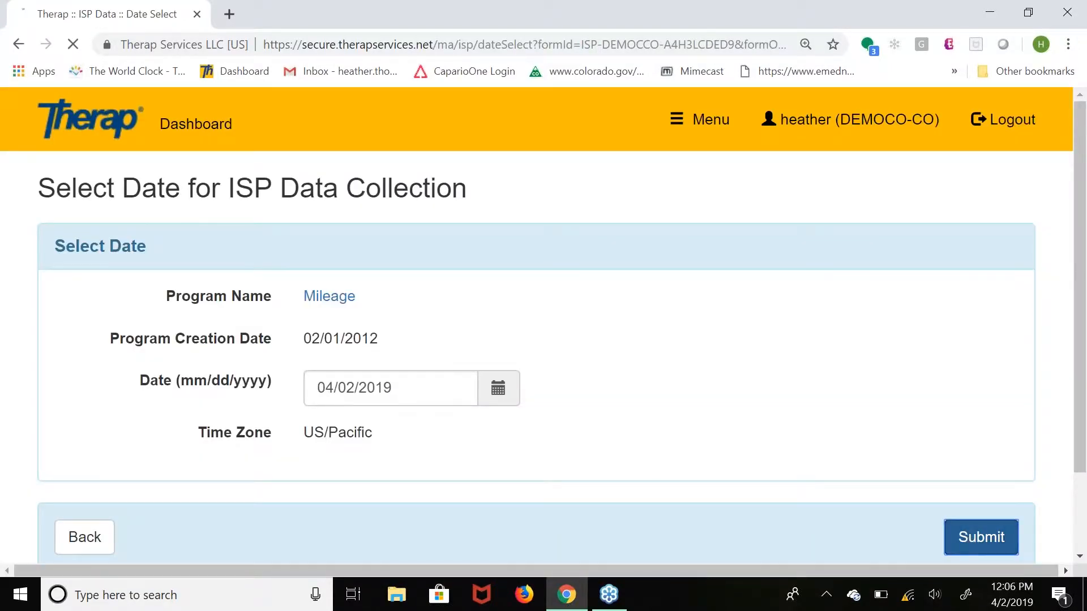
{"action": "scroll", "coordinate": [436, 403], "scroll_direction": "down", "scroll_amount": 2}
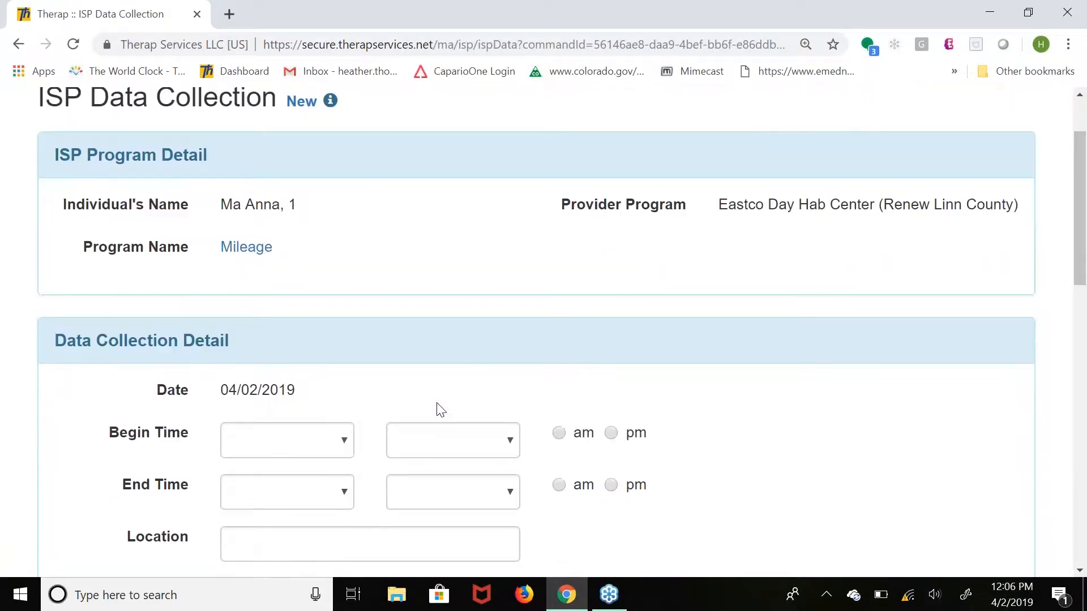
{"action": "scroll", "coordinate": [441, 408], "scroll_direction": "down", "scroll_amount": 5}
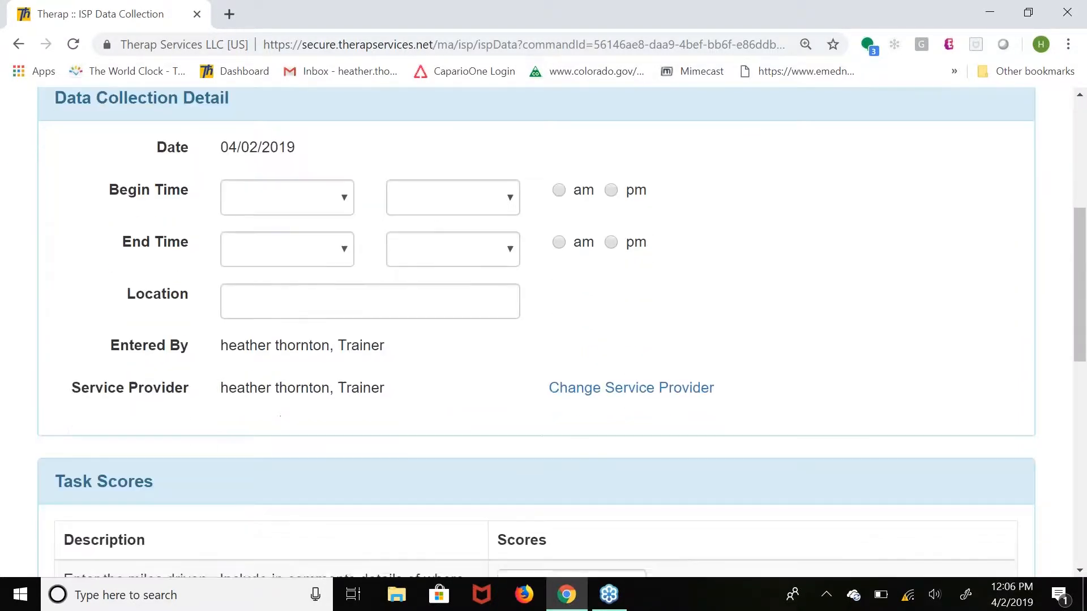
{"action": "scroll", "coordinate": [560, 276], "scroll_direction": "down", "scroll_amount": 4}
{"action": "left_click", "coordinate": [560, 275]}
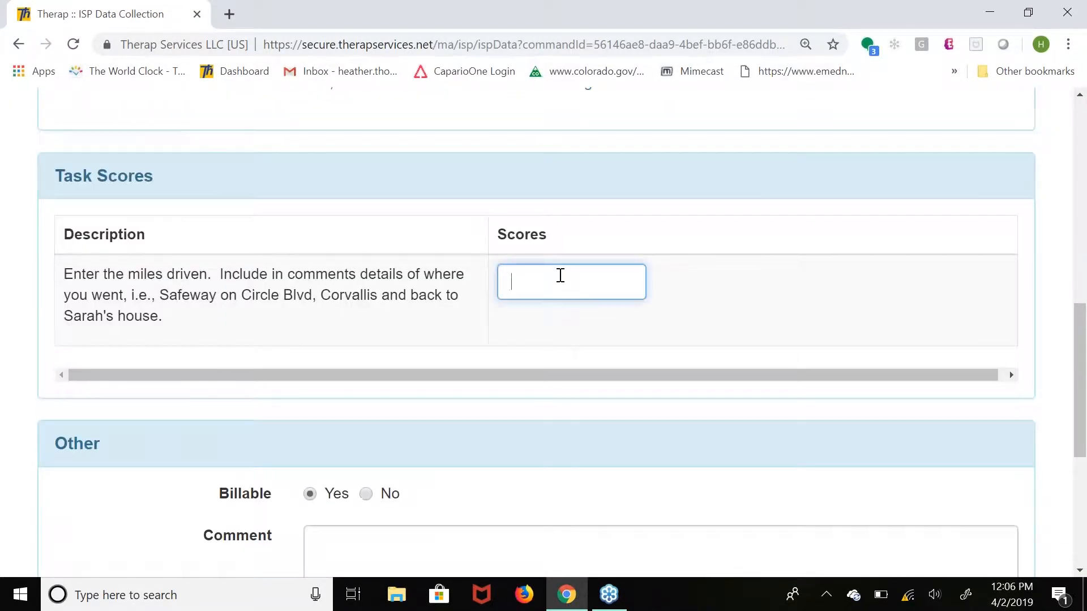
{"action": "type", "text": "23"}
{"action": "left_click", "coordinate": [369, 551]}
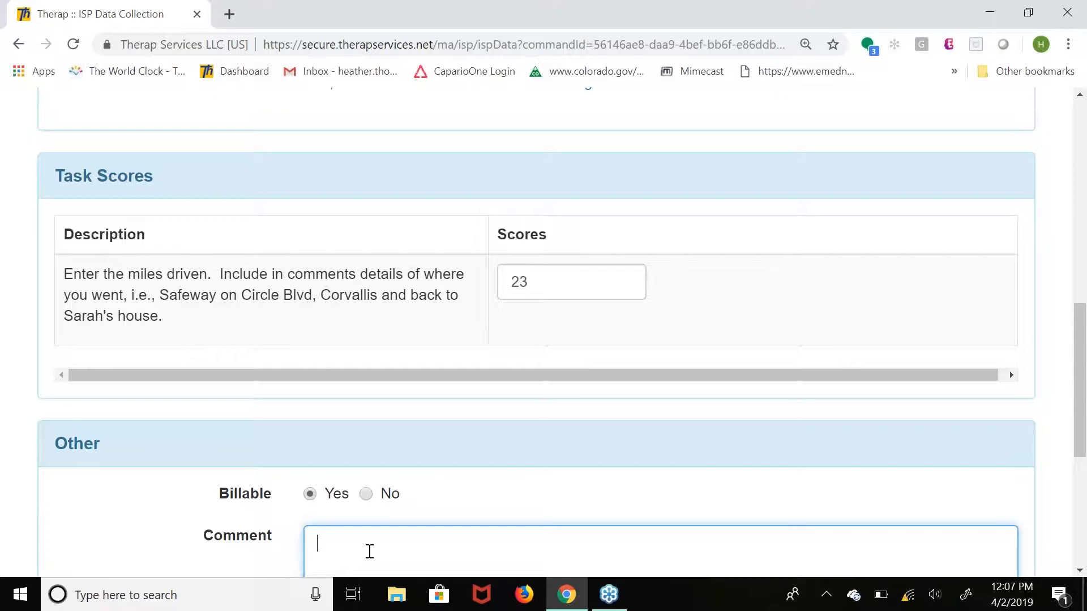
{"action": "left_click", "coordinate": [679, 248]}
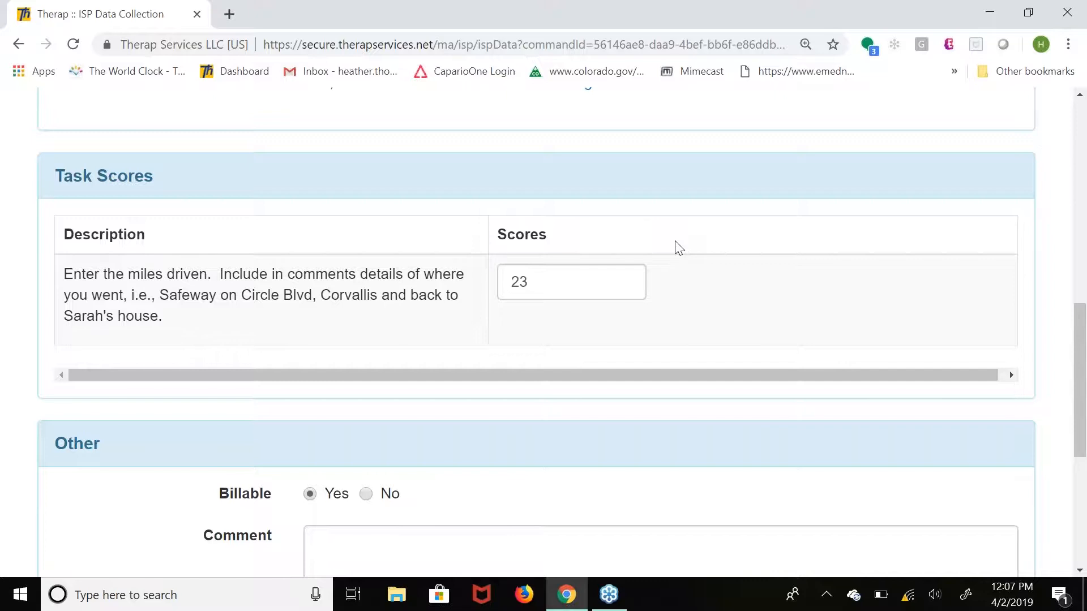
Leave the ISP data form for the dashboard and open the professional claim Service Authorization search in the billing section.
{"action": "scroll", "coordinate": [679, 248], "scroll_direction": "up", "scroll_amount": 2}
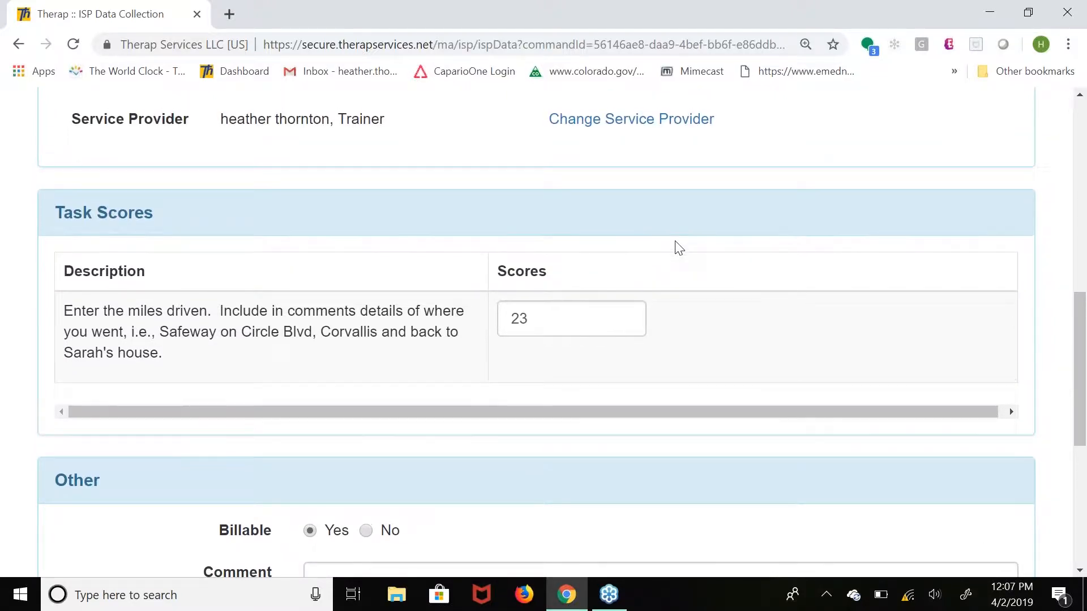
{"action": "scroll", "coordinate": [675, 243], "scroll_direction": "up", "scroll_amount": 8}
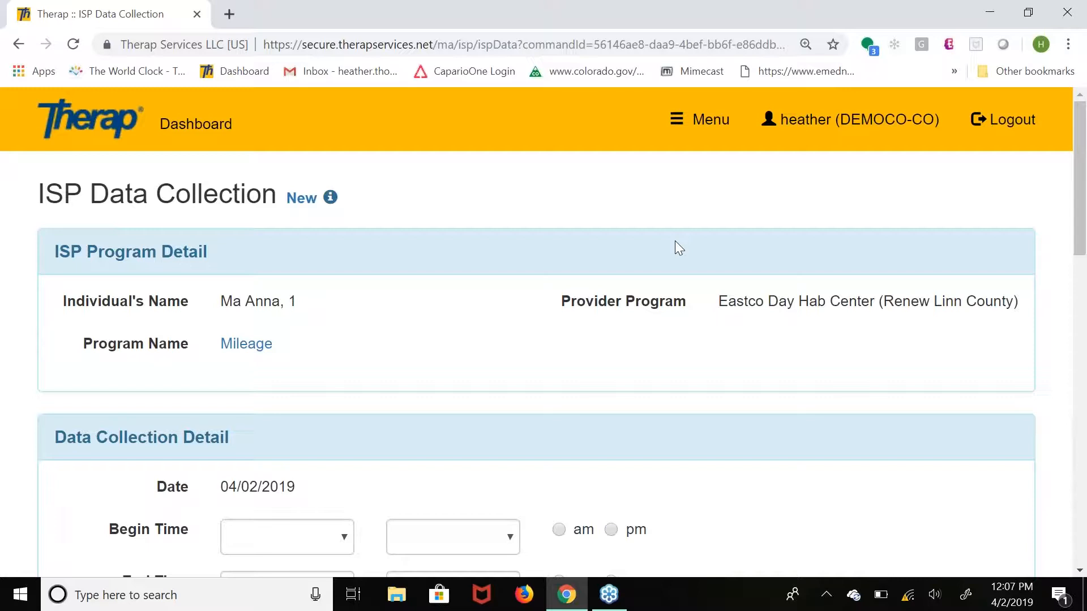
{"action": "left_click", "coordinate": [198, 135]}
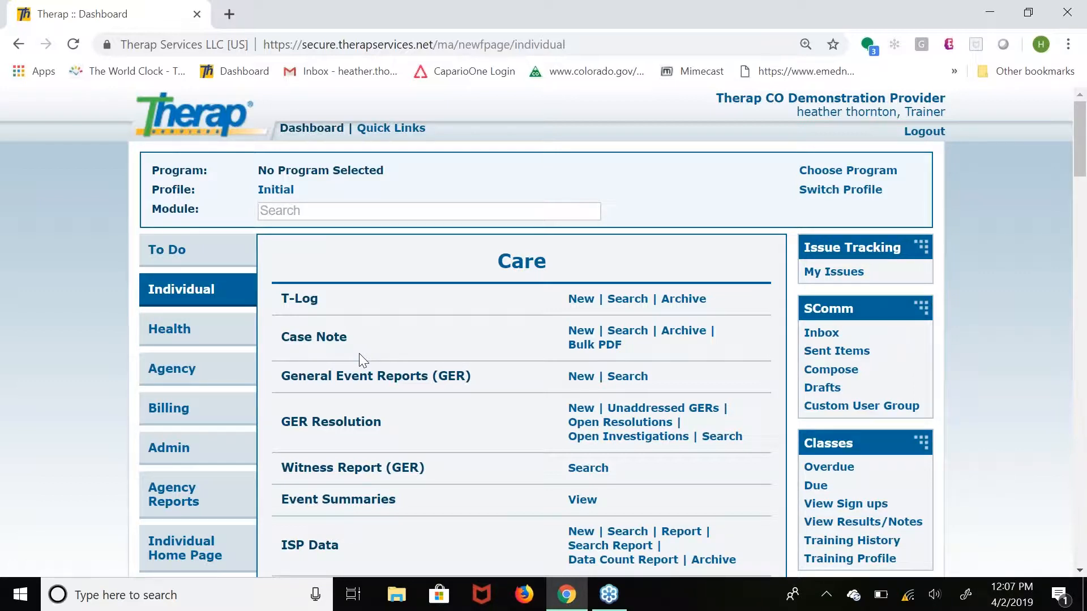
{"action": "left_click", "coordinate": [177, 419]}
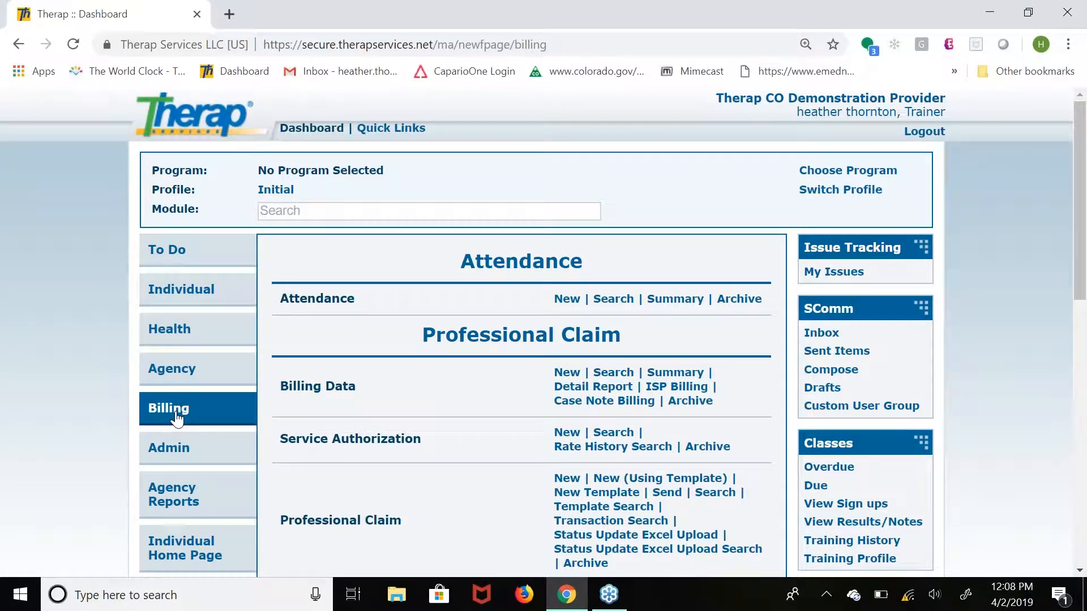
{"action": "scroll", "coordinate": [177, 418], "scroll_direction": "down", "scroll_amount": 1}
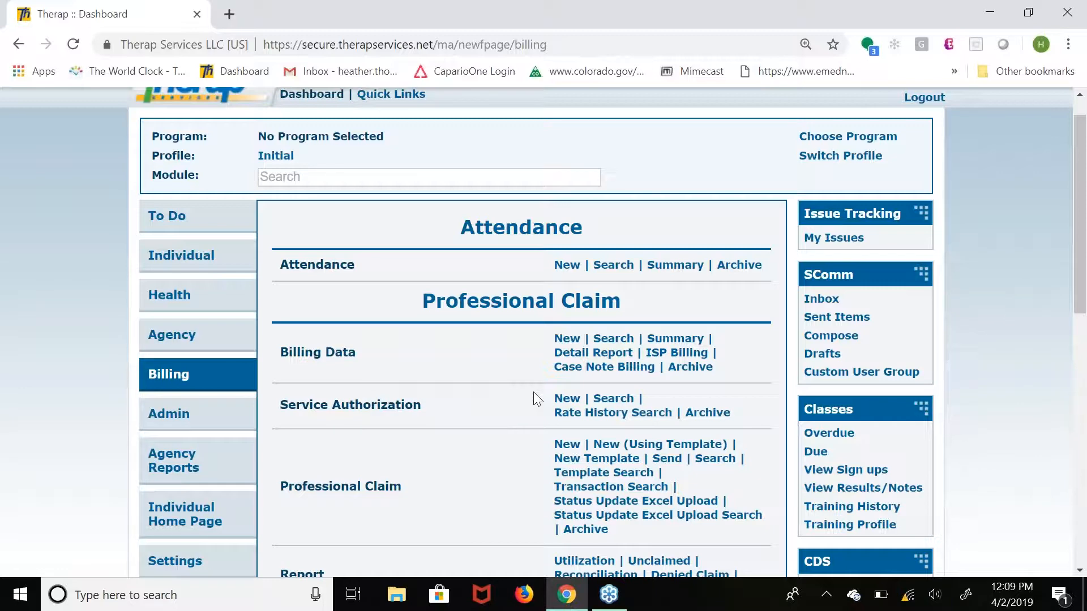
{"action": "left_click", "coordinate": [617, 401]}
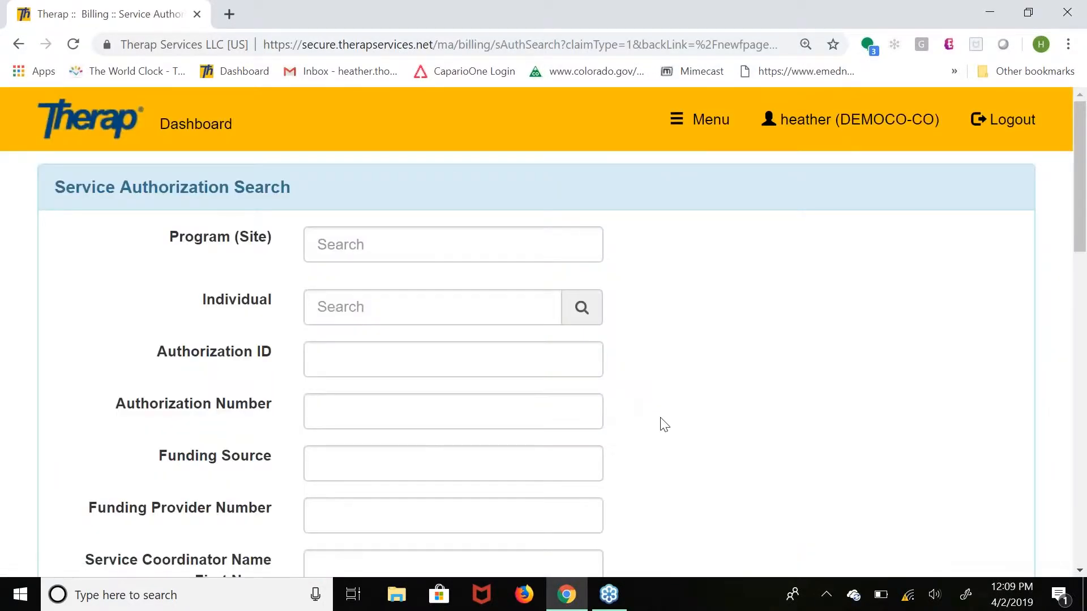
Search the service authorizations by service code t2003.
{"action": "scroll", "coordinate": [664, 425], "scroll_direction": "down", "scroll_amount": 5}
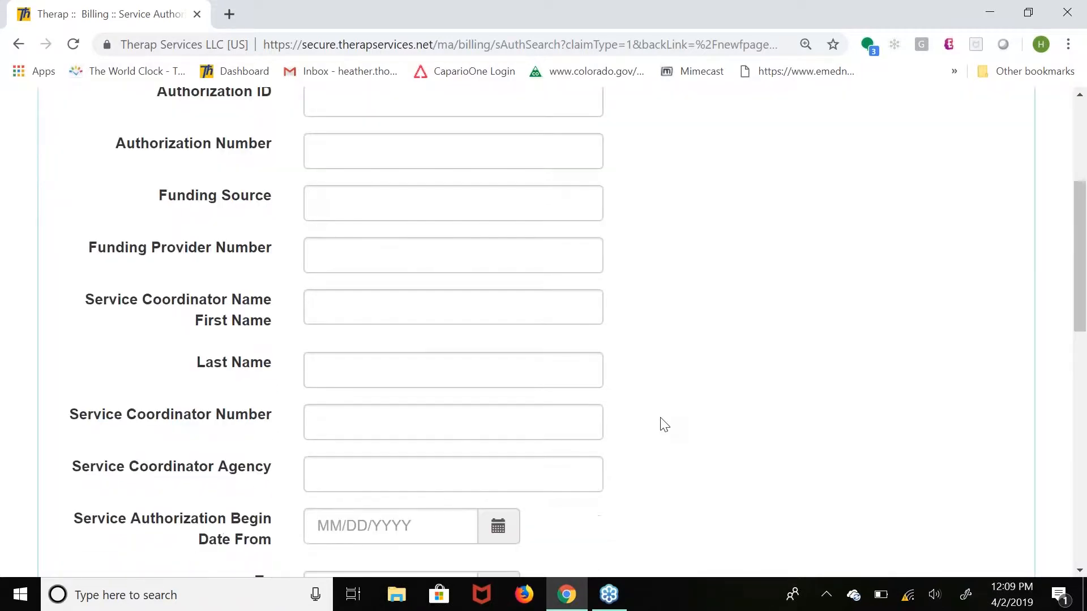
{"action": "scroll", "coordinate": [663, 424], "scroll_direction": "down", "scroll_amount": 8}
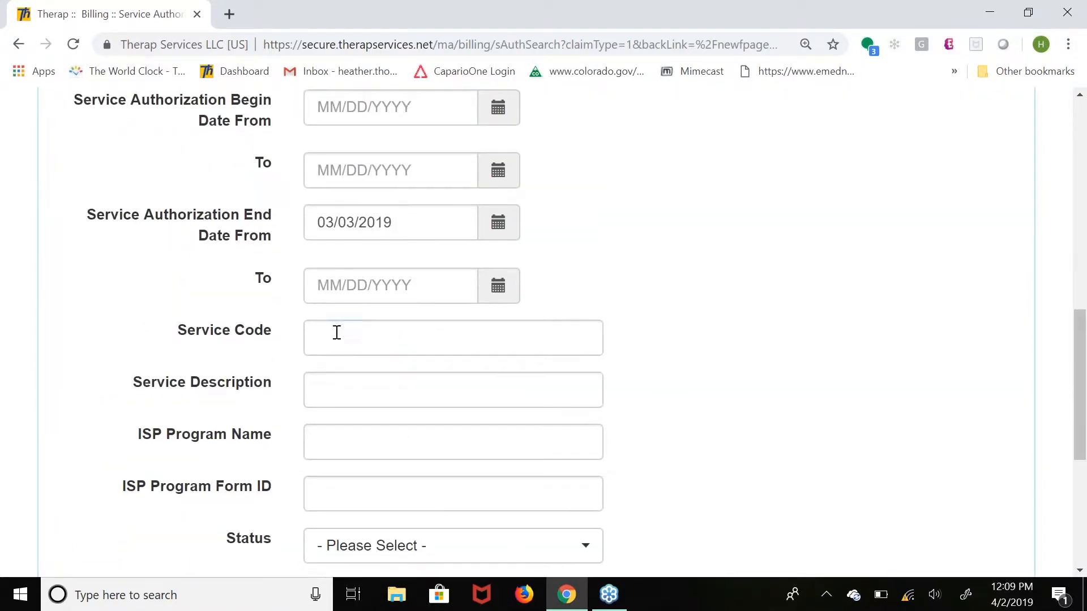
{"action": "left_click", "coordinate": [337, 333]}
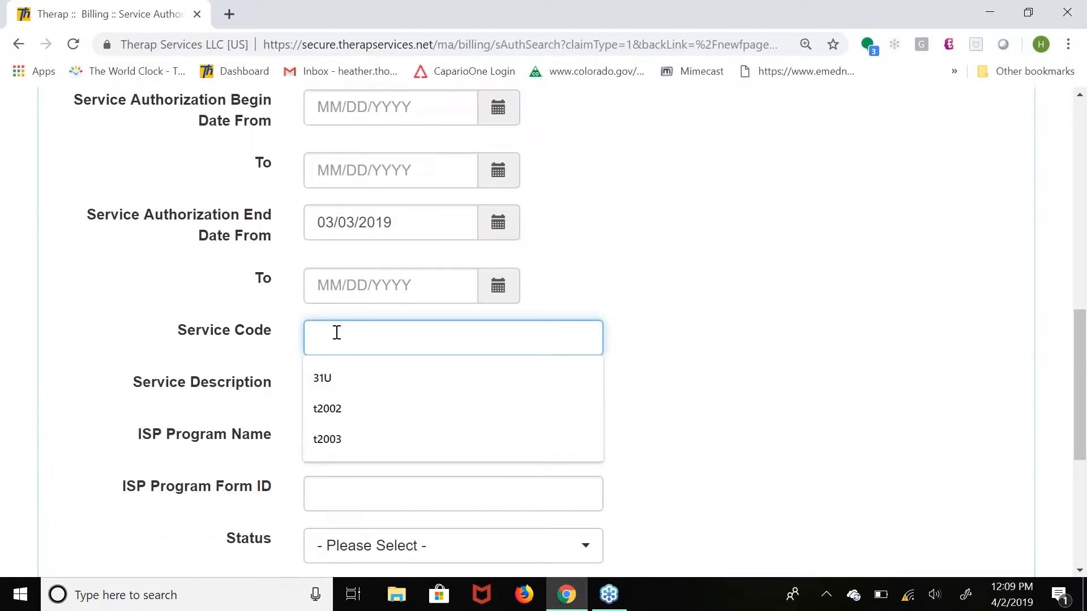
{"action": "left_click", "coordinate": [361, 432]}
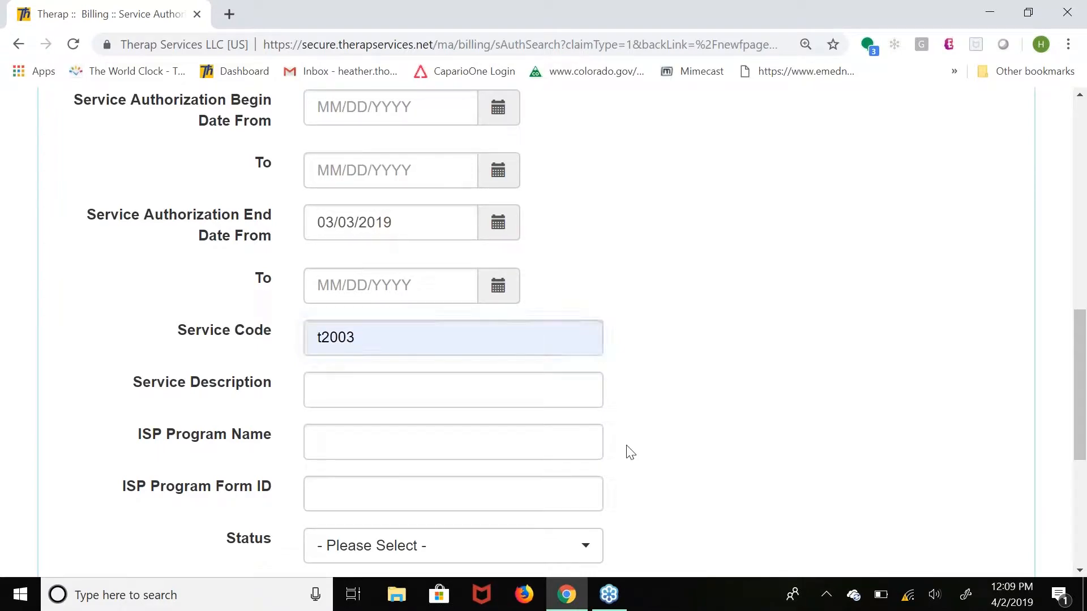
{"action": "scroll", "coordinate": [630, 452], "scroll_direction": "down", "scroll_amount": 5}
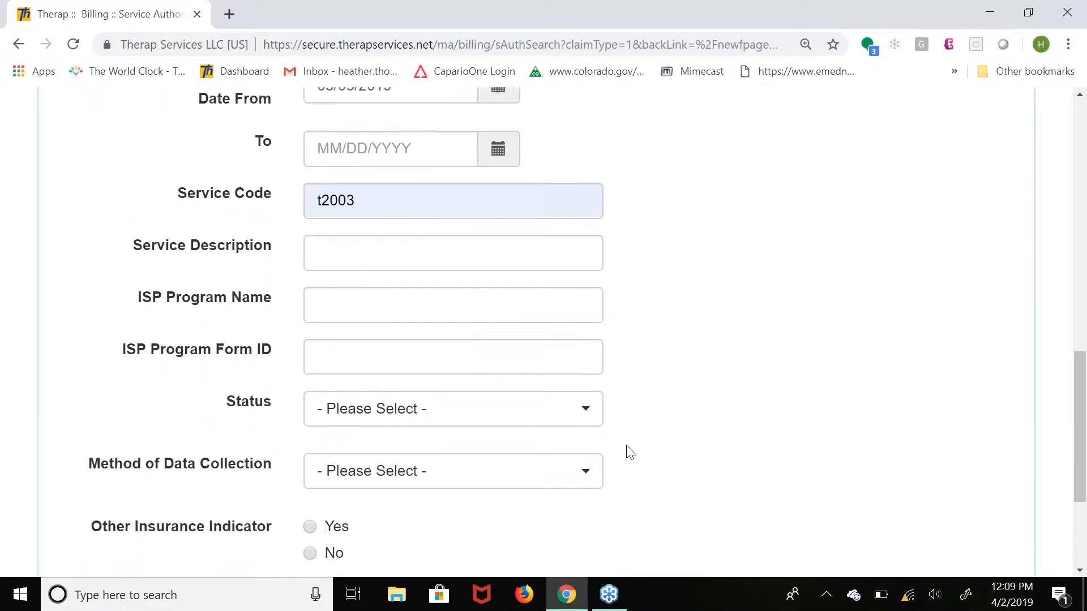
{"action": "left_click", "coordinate": [997, 533]}
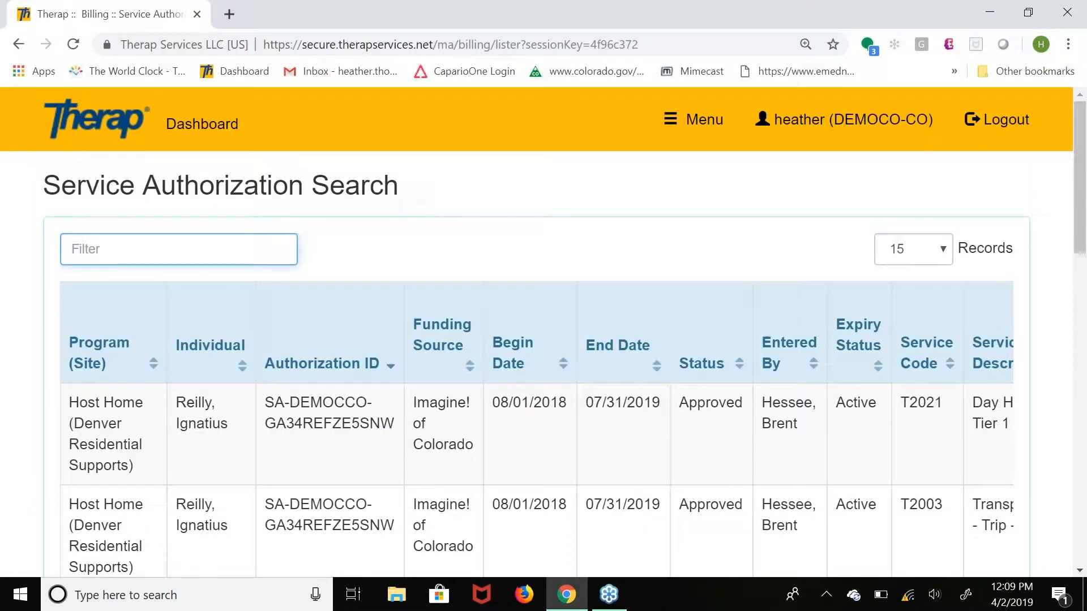
Open the Host Home (Denver Residential Supports) authorization listed with T2003 and open its Transportation - Trip - Zone 1 service for updating.
{"action": "left_click", "coordinate": [510, 531]}
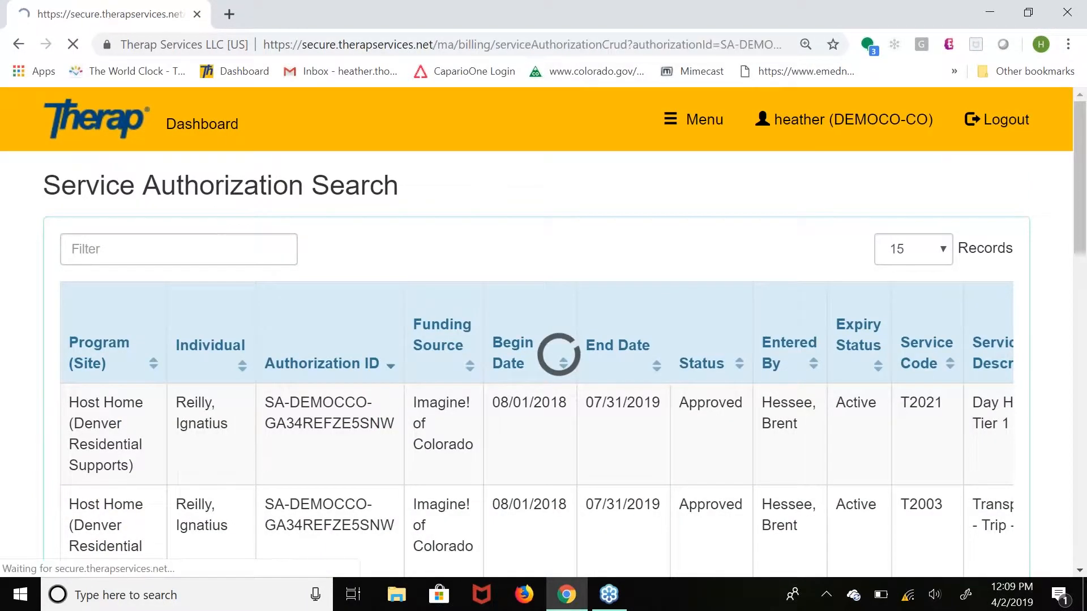
{"action": "scroll", "coordinate": [543, 332], "scroll_direction": "down", "scroll_amount": 3}
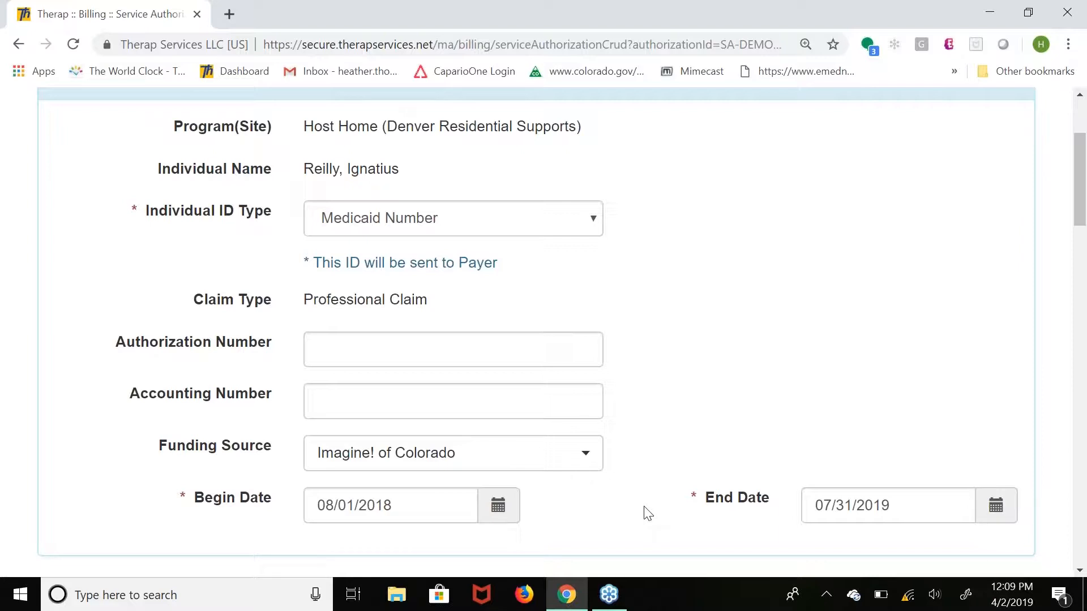
{"action": "scroll", "coordinate": [648, 513], "scroll_direction": "down", "scroll_amount": 7}
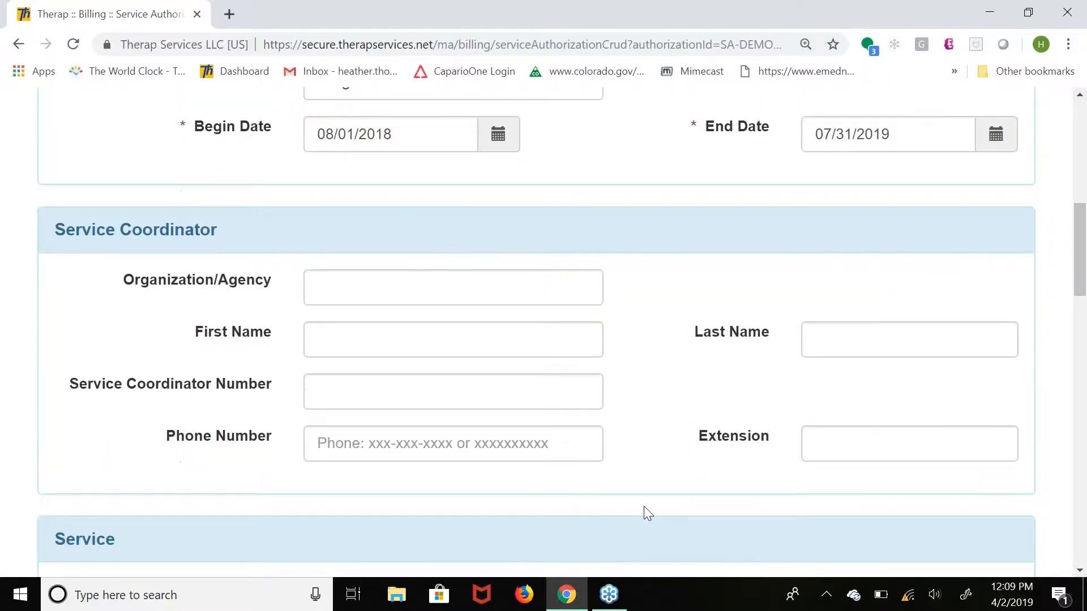
{"action": "scroll", "coordinate": [644, 506], "scroll_direction": "down", "scroll_amount": 5}
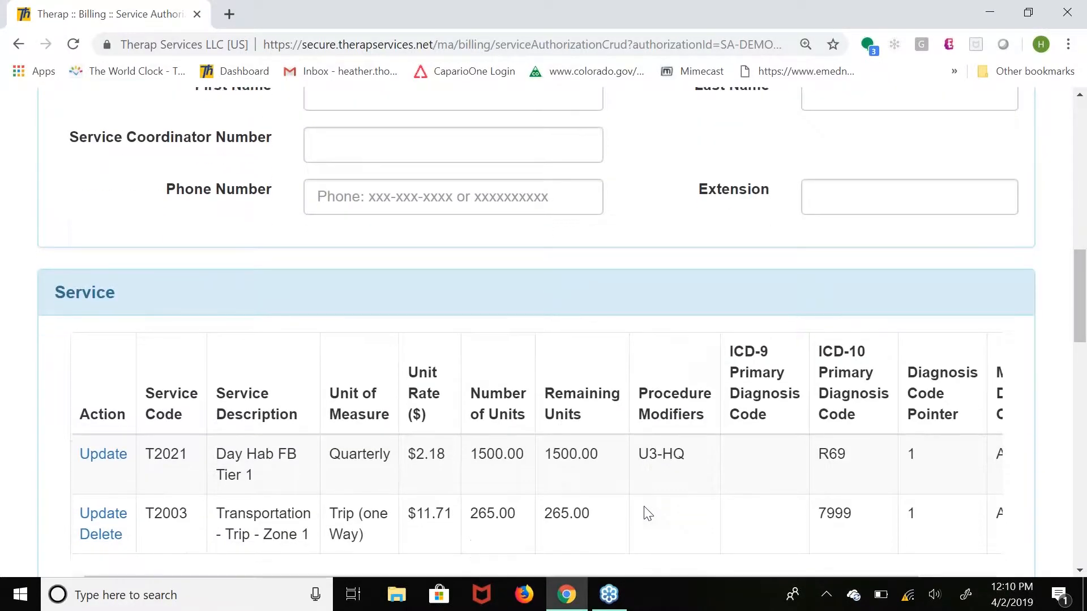
{"action": "scroll", "coordinate": [645, 511], "scroll_direction": "down", "scroll_amount": 8}
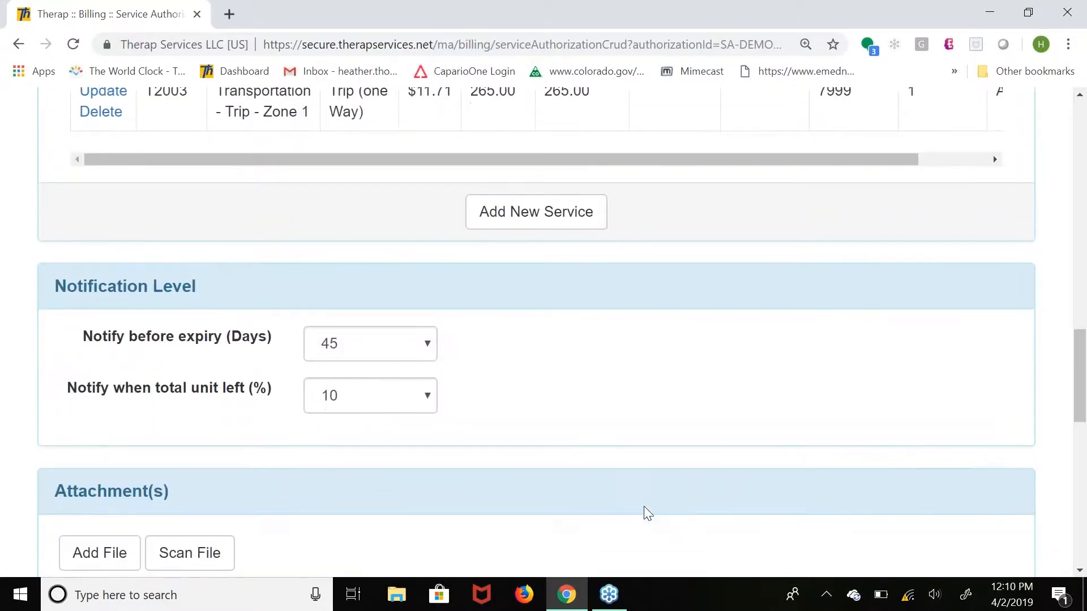
{"action": "scroll", "coordinate": [643, 506], "scroll_direction": "up", "scroll_amount": 2}
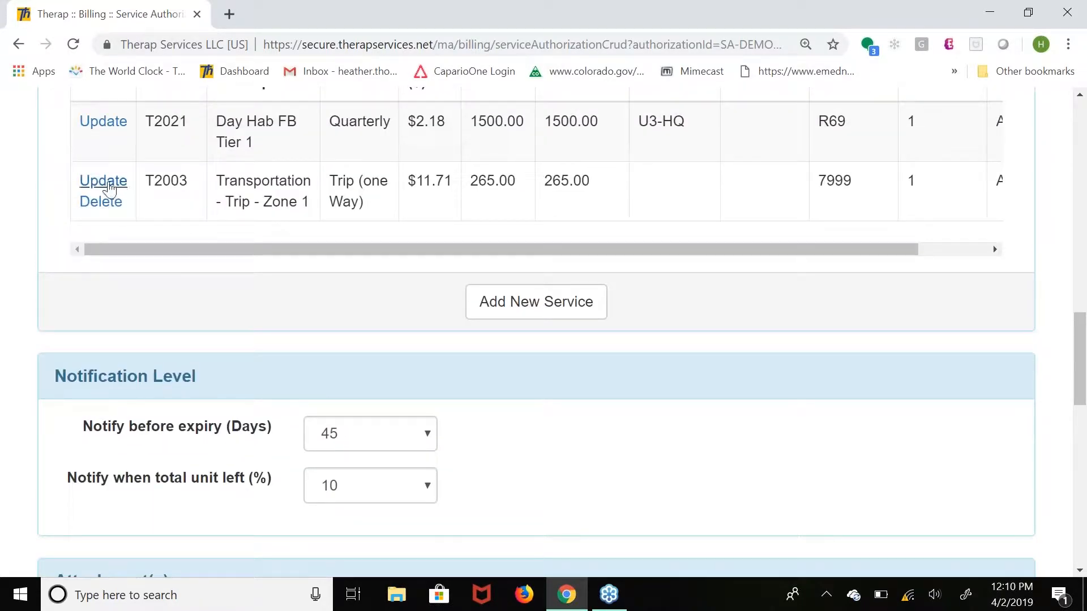
{"action": "left_click", "coordinate": [103, 181]}
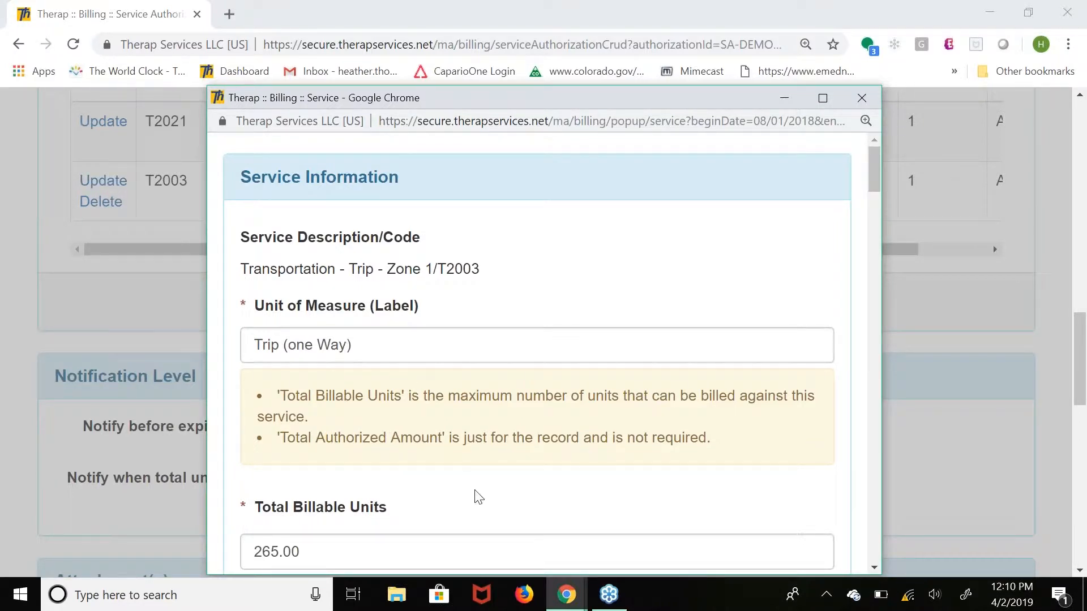
Set the ICD-10 primary diagnosis code of the Transportation - Trip - Zone 1 service to R69.
{"action": "scroll", "coordinate": [477, 496], "scroll_direction": "down", "scroll_amount": 2}
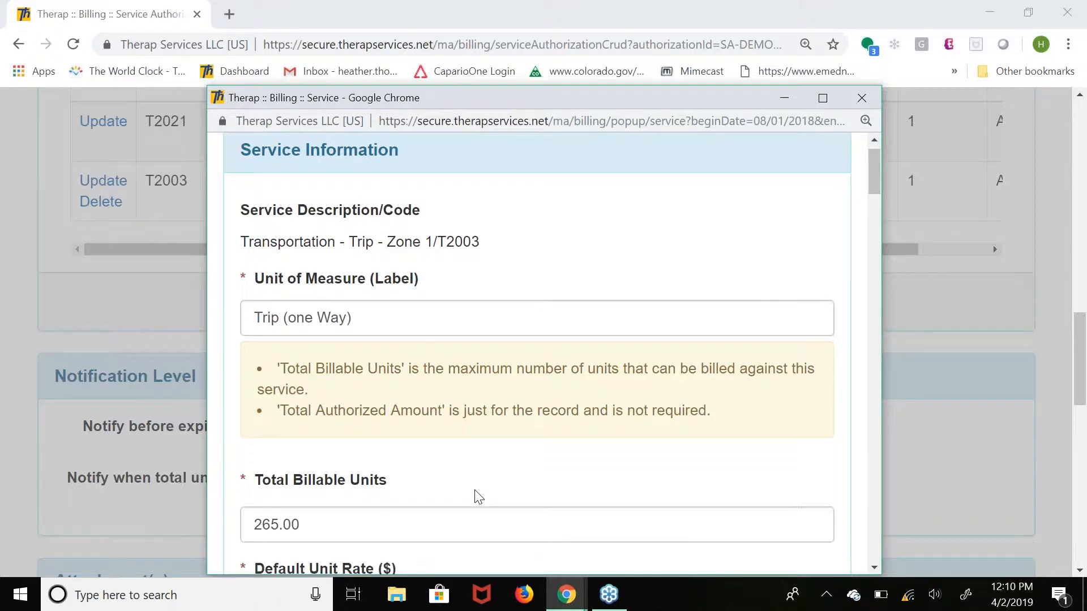
{"action": "scroll", "coordinate": [478, 497], "scroll_direction": "down", "scroll_amount": 2}
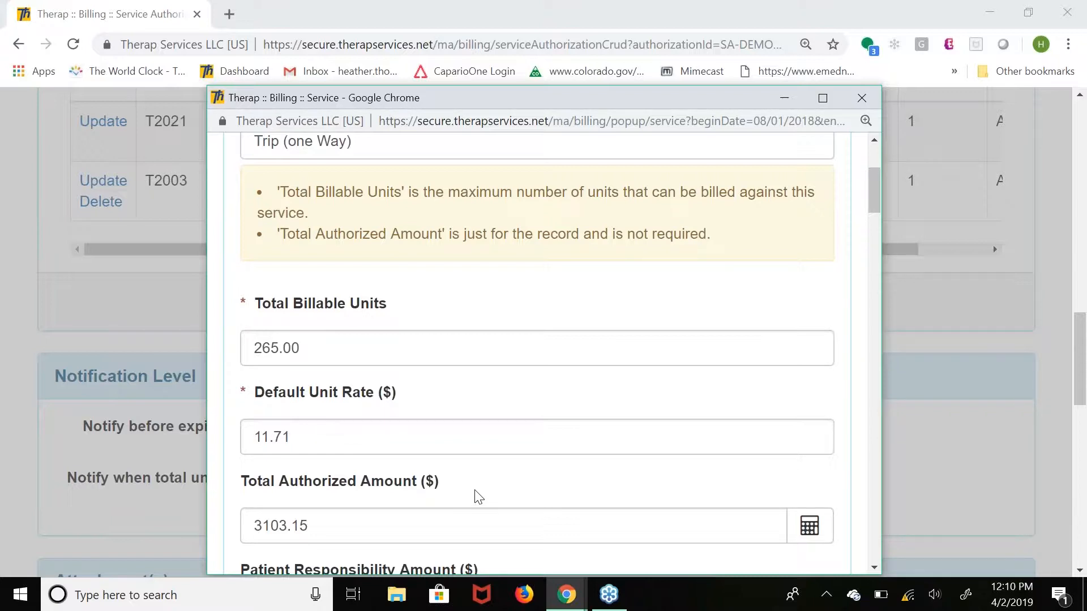
{"action": "scroll", "coordinate": [477, 497], "scroll_direction": "down", "scroll_amount": 1}
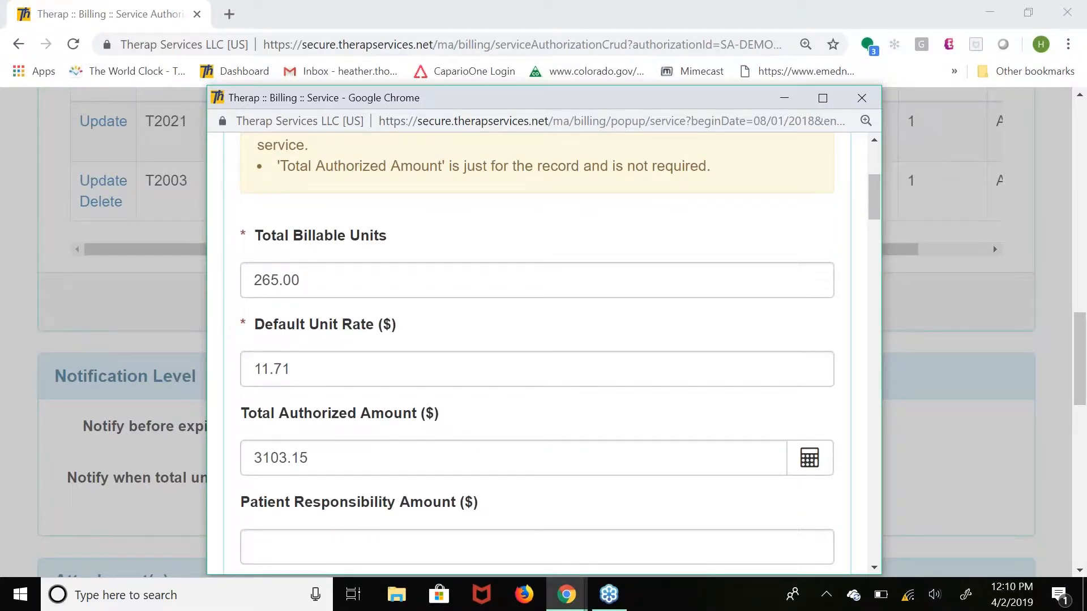
{"action": "scroll", "coordinate": [543, 351], "scroll_direction": "down", "scroll_amount": 1}
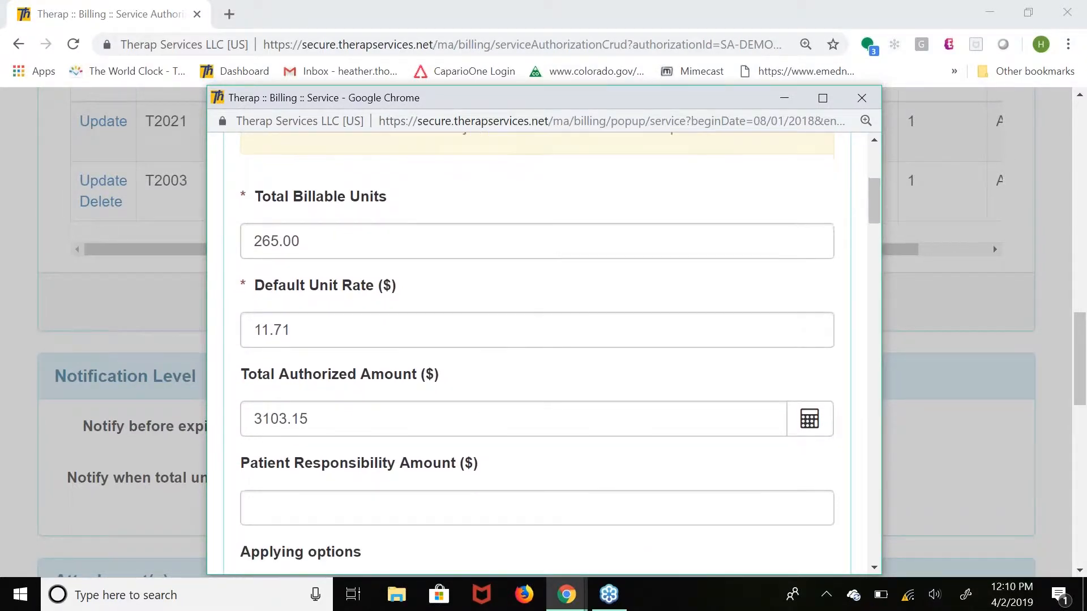
{"action": "scroll", "coordinate": [871, 315], "scroll_direction": "down", "scroll_amount": 2}
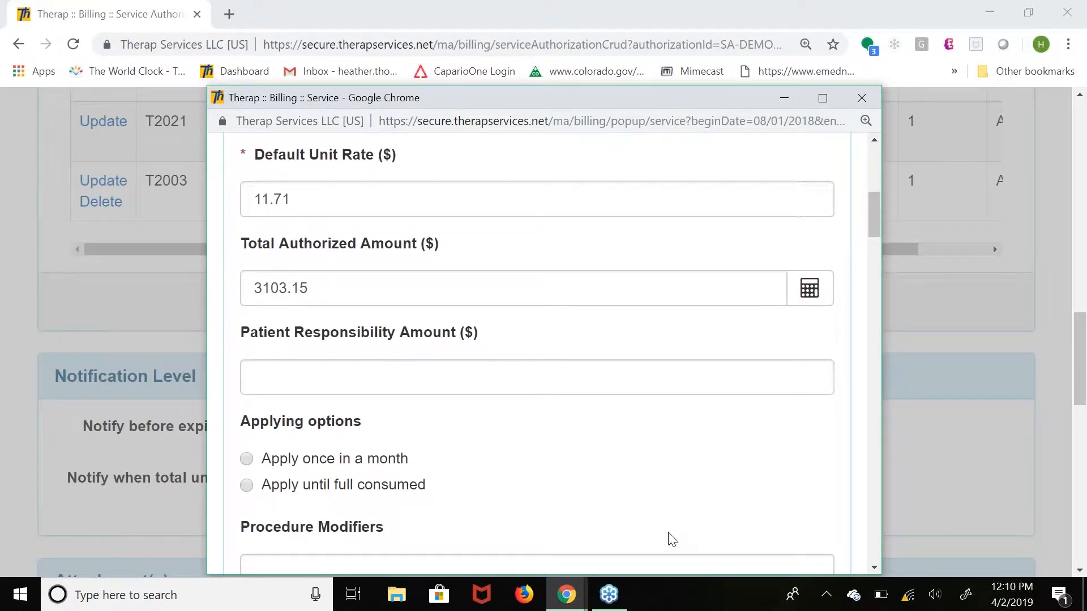
{"action": "scroll", "coordinate": [671, 538], "scroll_direction": "down", "scroll_amount": 5}
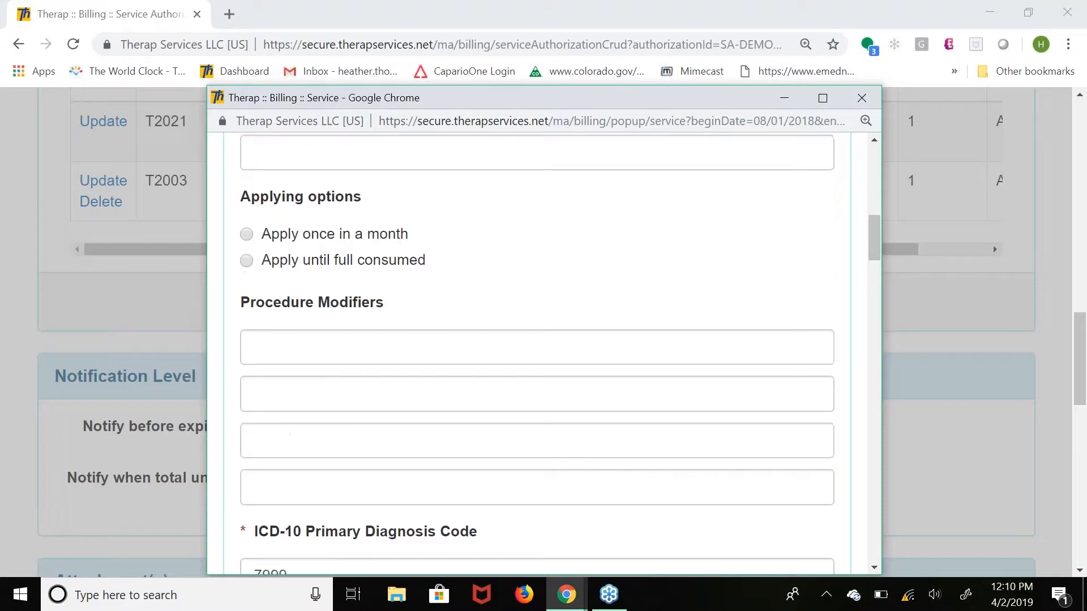
{"action": "scroll", "coordinate": [537, 353], "scroll_direction": "down", "scroll_amount": 5}
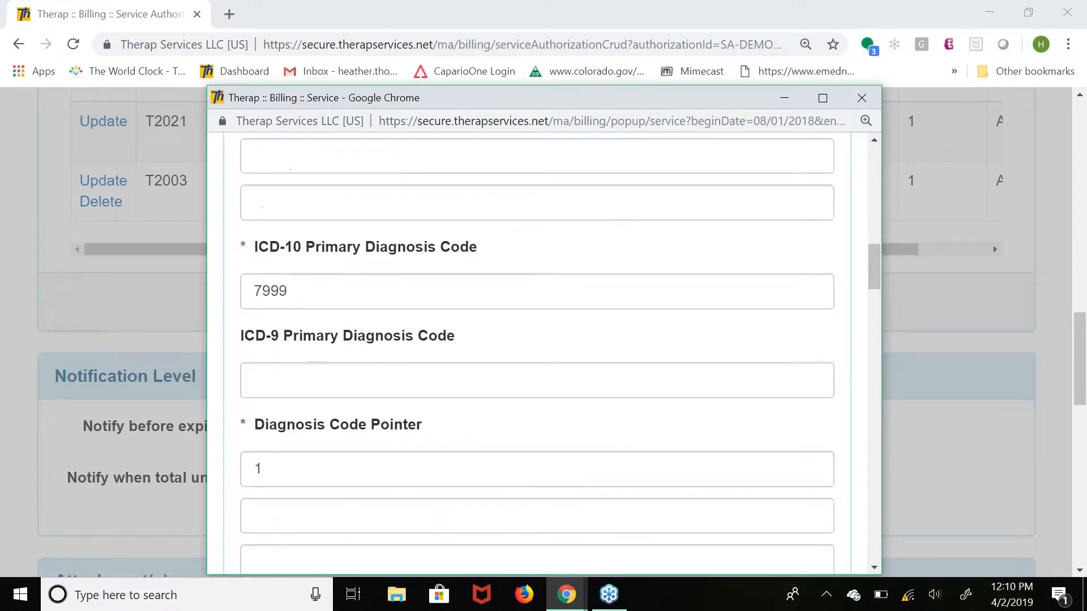
{"action": "left_click", "coordinate": [334, 303]}
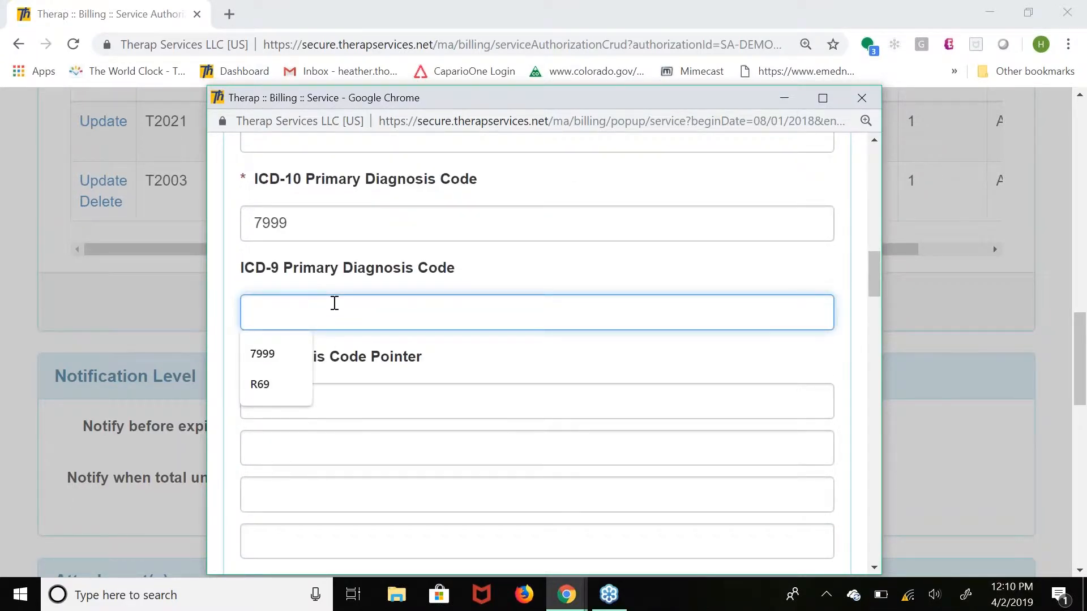
{"action": "left_click", "coordinate": [594, 408]}
{"action": "left_click_drag", "start_coordinate": [318, 228], "coordinate": [179, 235]}
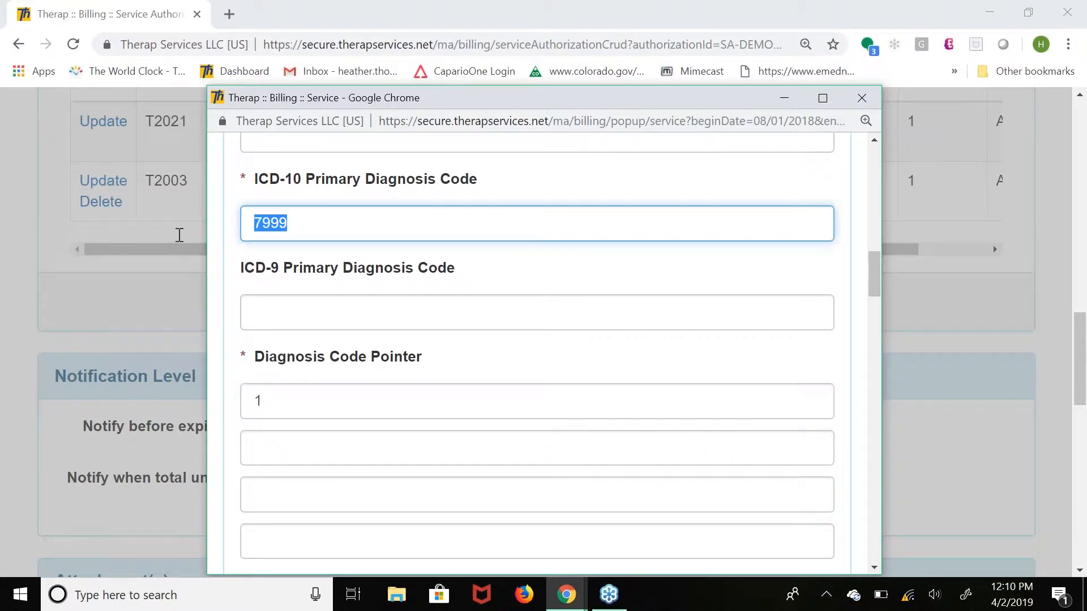
{"action": "type", "text": "R69"}
{"action": "left_click", "coordinate": [533, 361]}
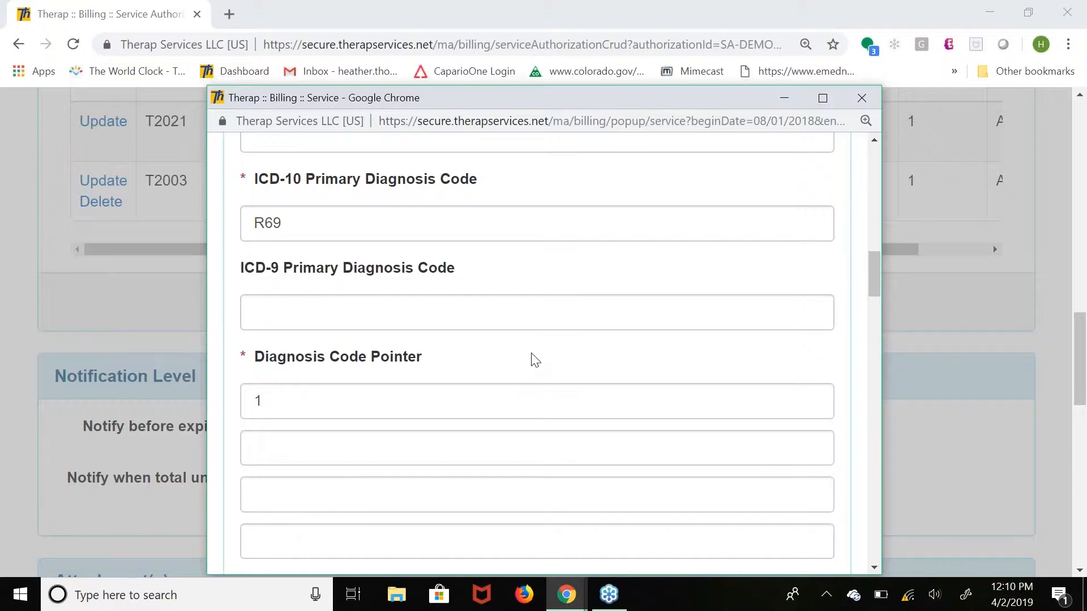
Examine the method of data collection and the attendance type set for the Transportation - Trip - Zone 1 service.
{"action": "scroll", "coordinate": [533, 361], "scroll_direction": "down", "scroll_amount": 6}
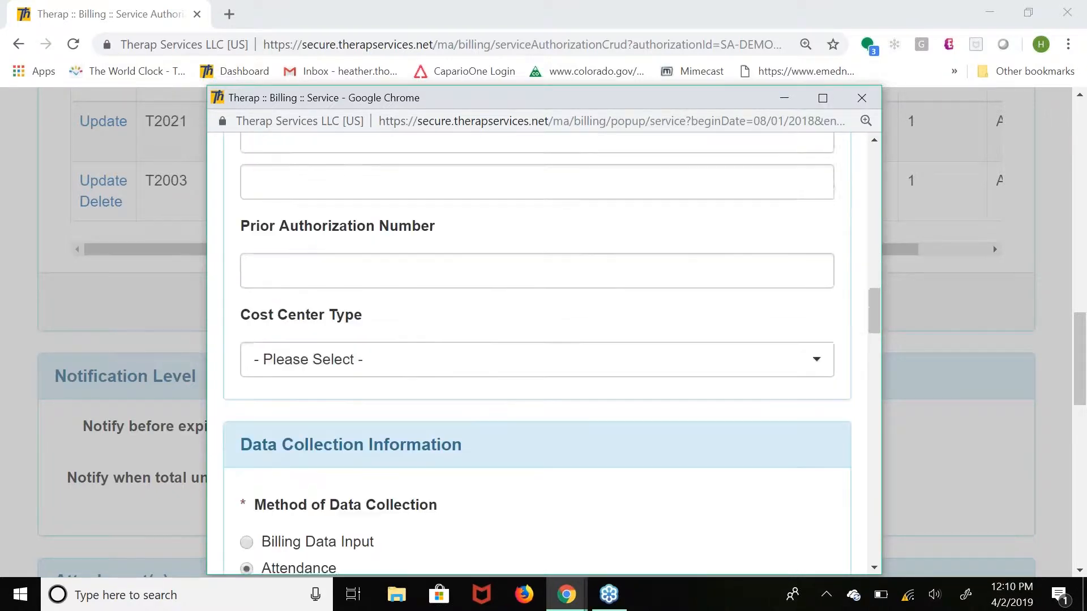
{"action": "scroll", "coordinate": [533, 361], "scroll_direction": "down", "scroll_amount": 1}
{"action": "scroll", "coordinate": [543, 354], "scroll_direction": "down", "scroll_amount": 3}
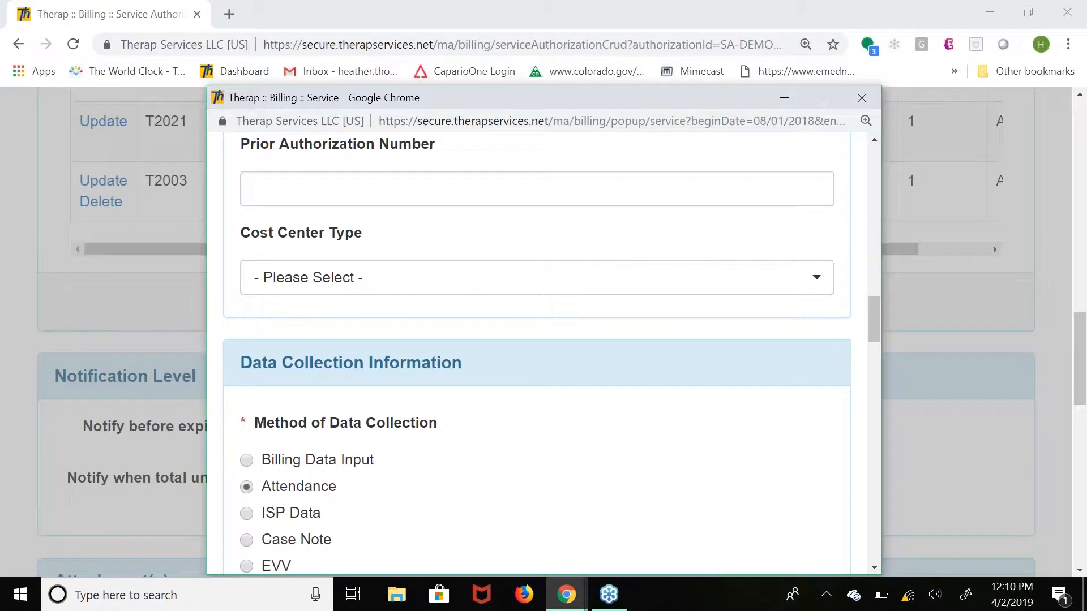
{"action": "scroll", "coordinate": [537, 356], "scroll_direction": "down", "scroll_amount": 3}
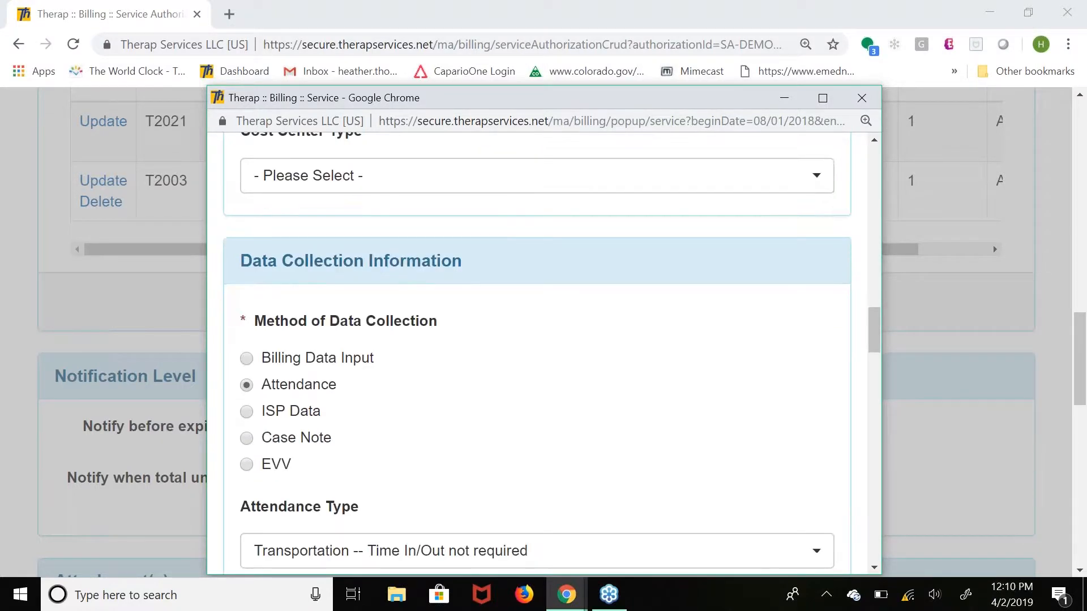
{"action": "scroll", "coordinate": [537, 356], "scroll_direction": "down", "scroll_amount": 1}
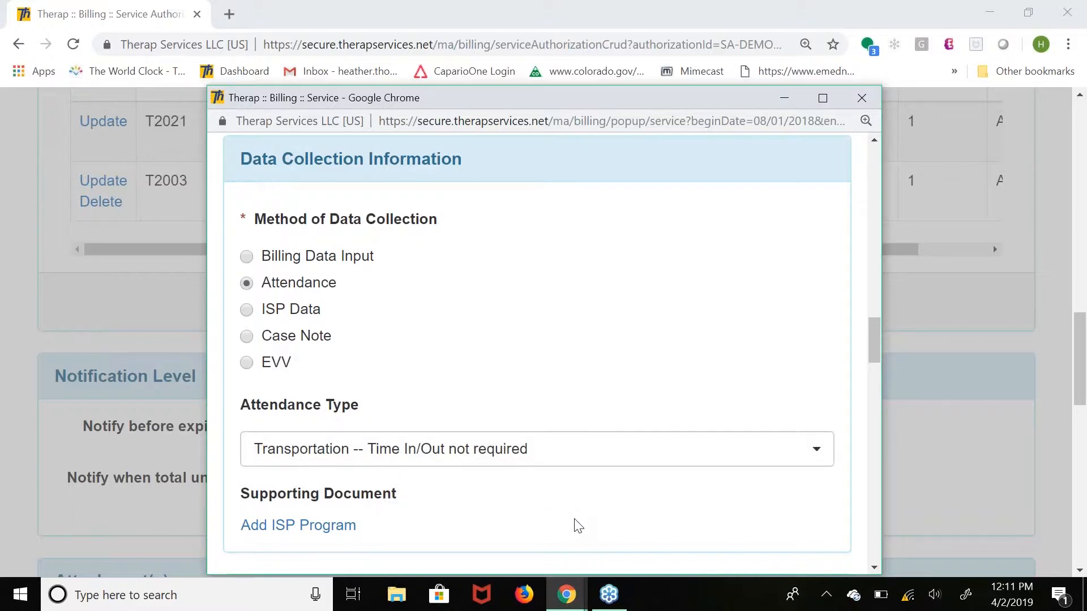
{"action": "scroll", "coordinate": [577, 525], "scroll_direction": "down", "scroll_amount": 1}
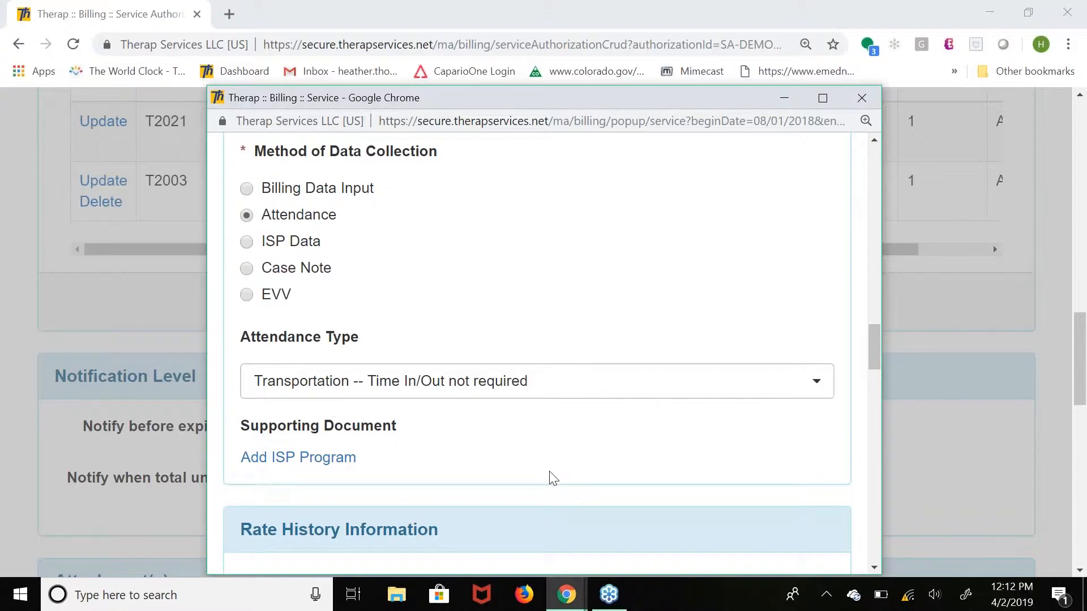
Save the Transportation - Trip - Zone 1 service and update its service authorization.
{"action": "scroll", "coordinate": [552, 478], "scroll_direction": "down", "scroll_amount": 15}
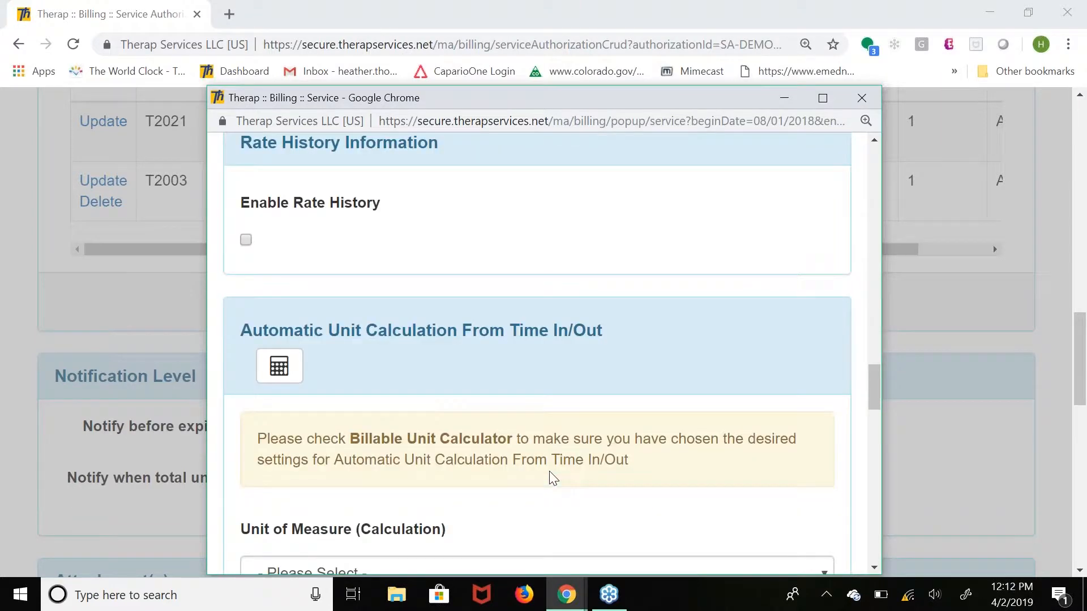
{"action": "scroll", "coordinate": [551, 478], "scroll_direction": "down", "scroll_amount": 10}
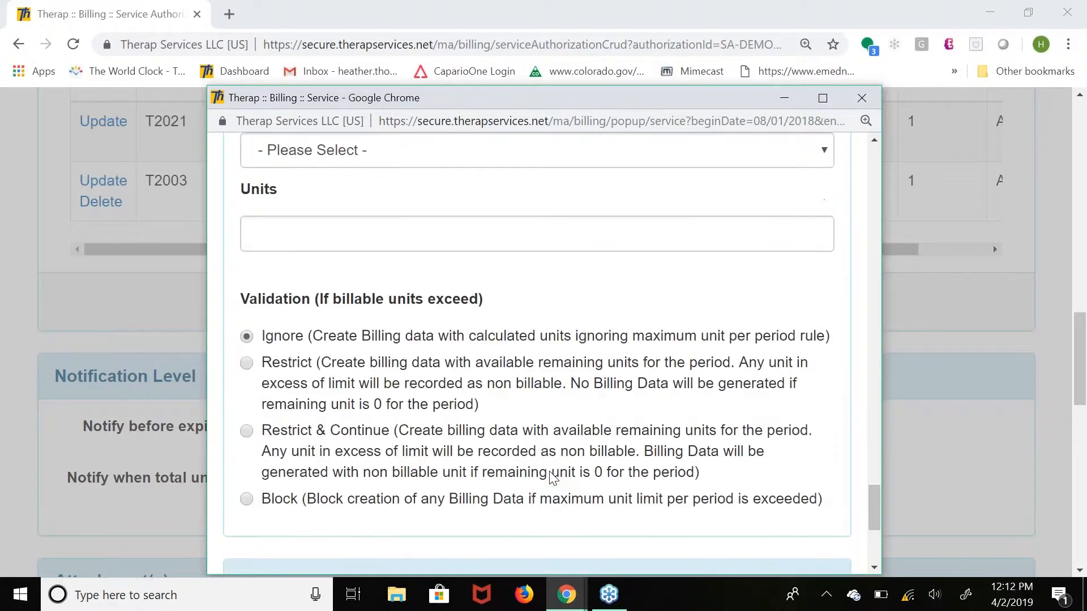
{"action": "left_click", "coordinate": [552, 479]}
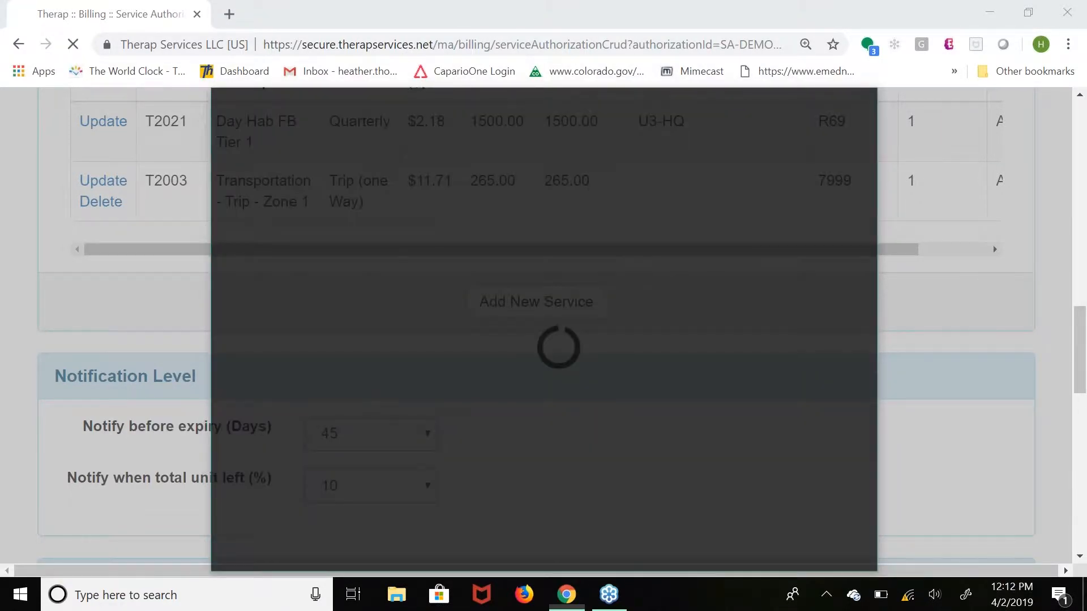
{"action": "scroll", "coordinate": [544, 331], "scroll_direction": "down", "scroll_amount": 5}
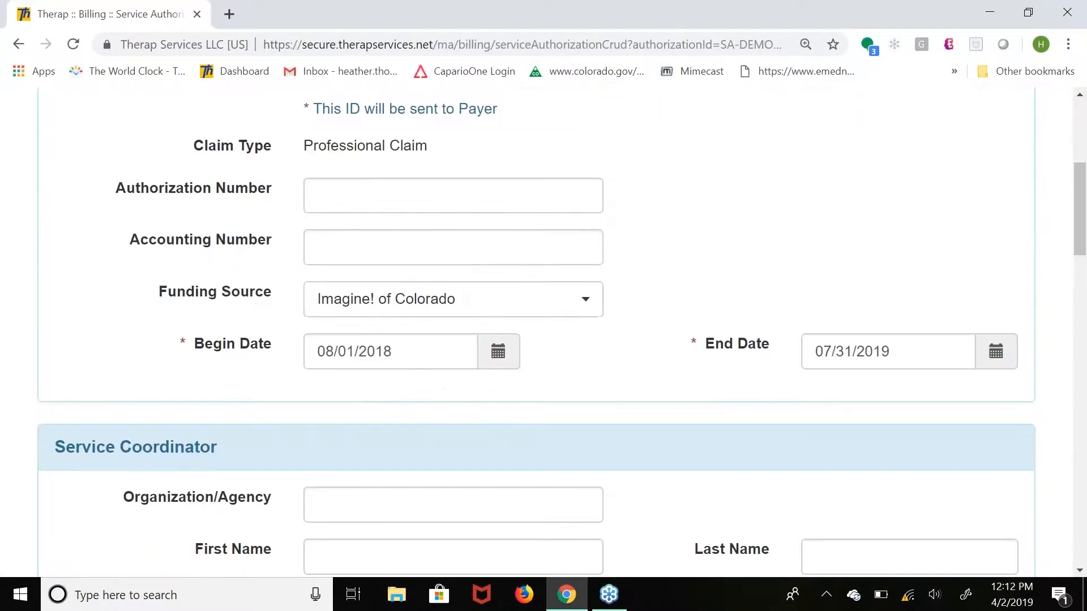
{"action": "scroll", "coordinate": [543, 332], "scroll_direction": "down", "scroll_amount": 20}
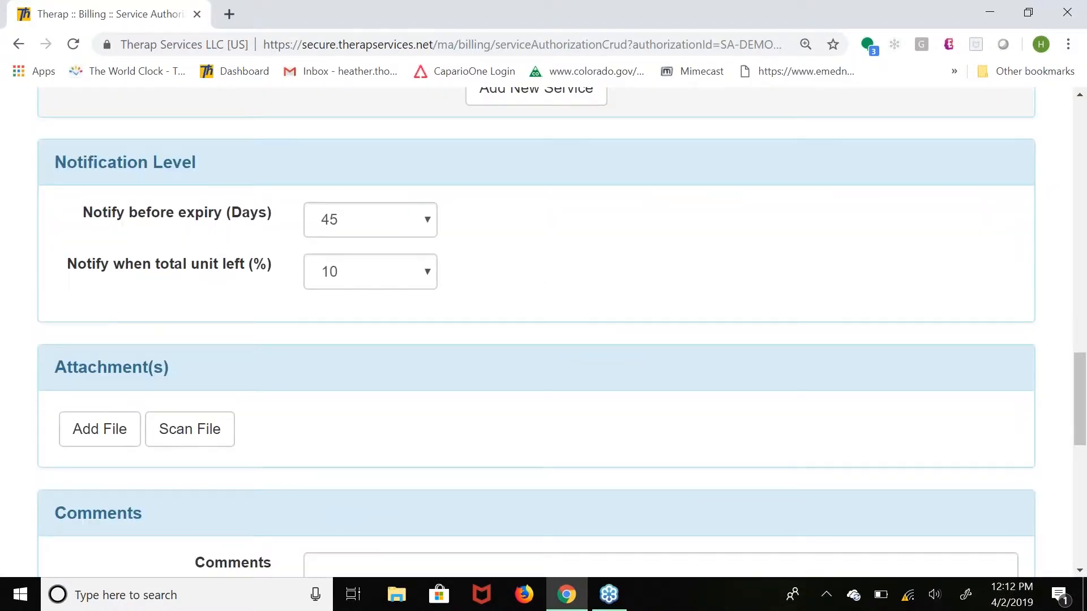
{"action": "scroll", "coordinate": [543, 331], "scroll_direction": "down", "scroll_amount": 5}
{"action": "left_click", "coordinate": [871, 521]}
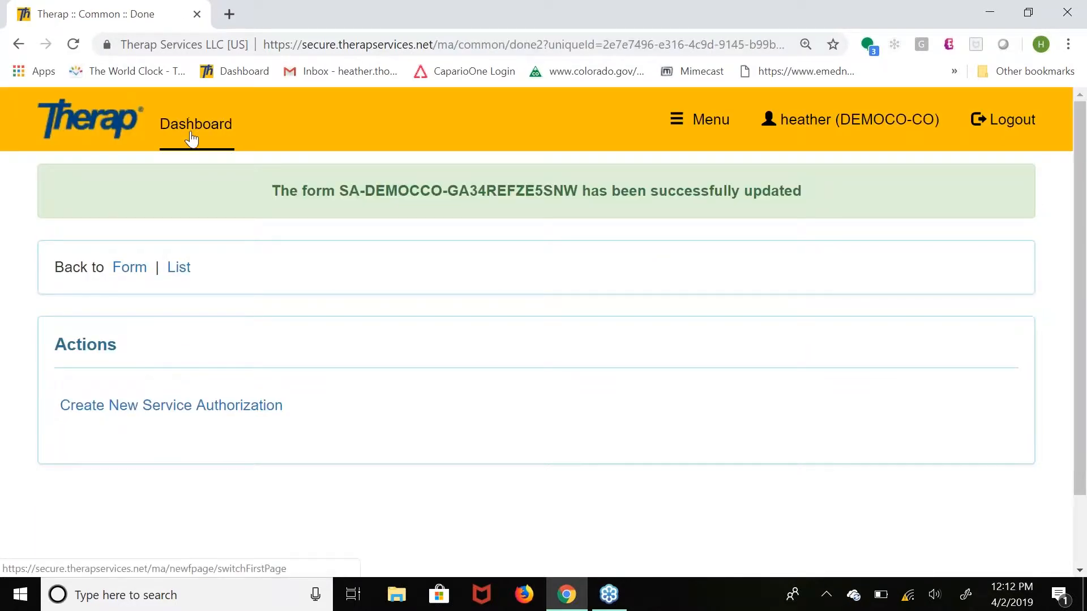
Return to the dashboard, open the professional claim Service Authorization search and search by service code t2002.
{"action": "left_click", "coordinate": [190, 134]}
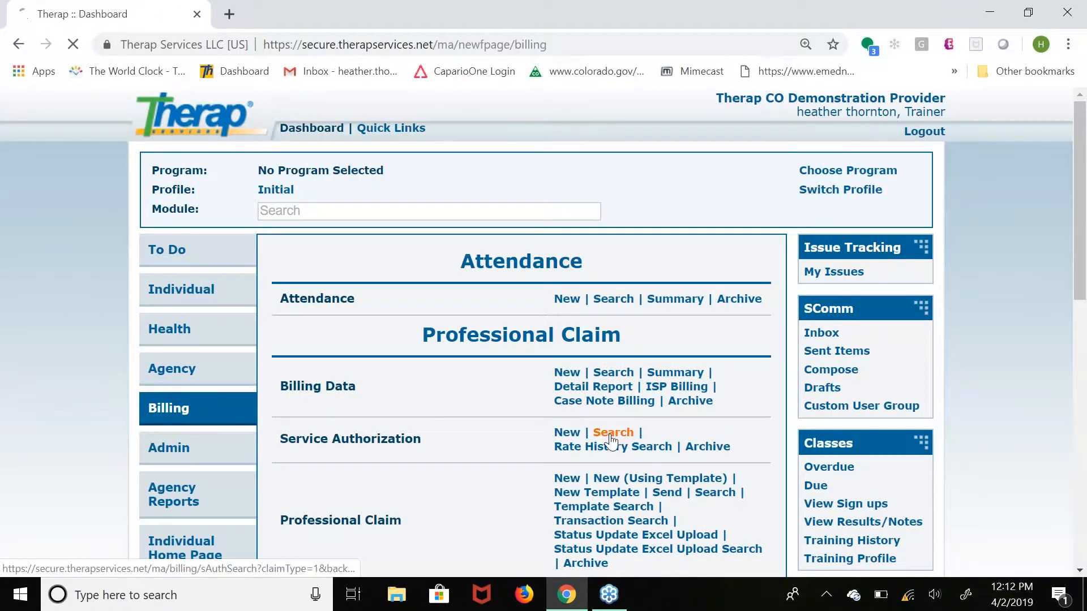
{"action": "left_click", "coordinate": [613, 430]}
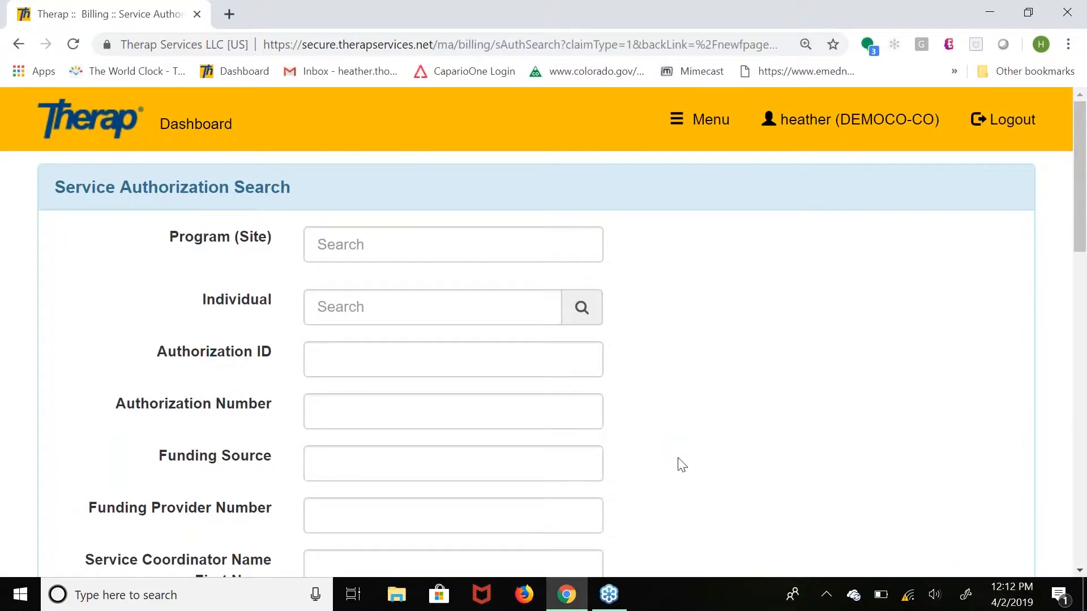
{"action": "scroll", "coordinate": [681, 464], "scroll_direction": "down", "scroll_amount": 4}
{"action": "scroll", "coordinate": [681, 464], "scroll_direction": "down", "scroll_amount": 3}
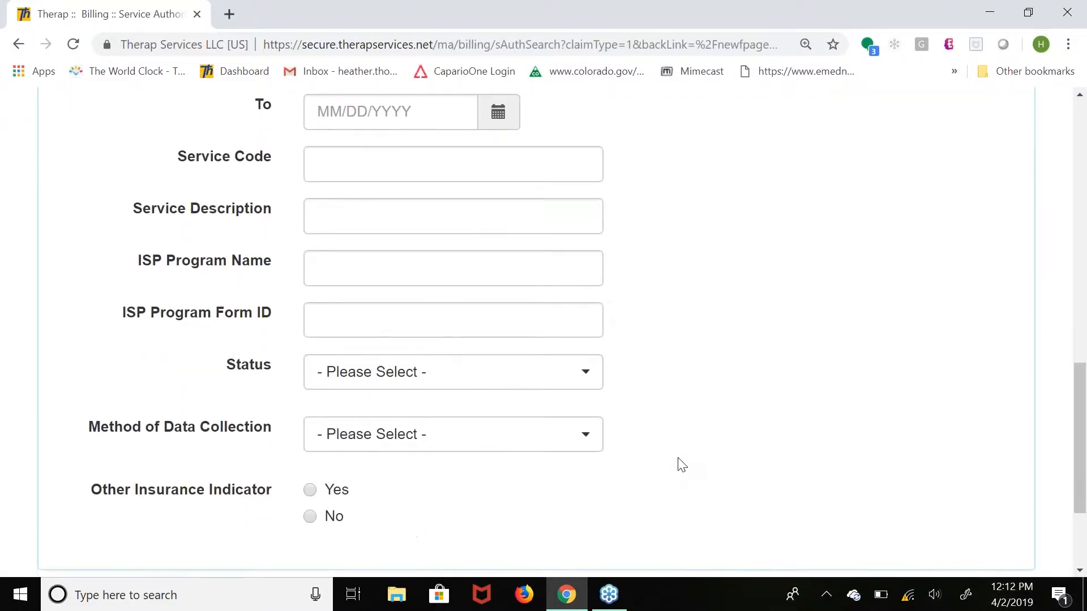
{"action": "scroll", "coordinate": [679, 463], "scroll_direction": "up", "scroll_amount": 2}
{"action": "left_click", "coordinate": [376, 213]}
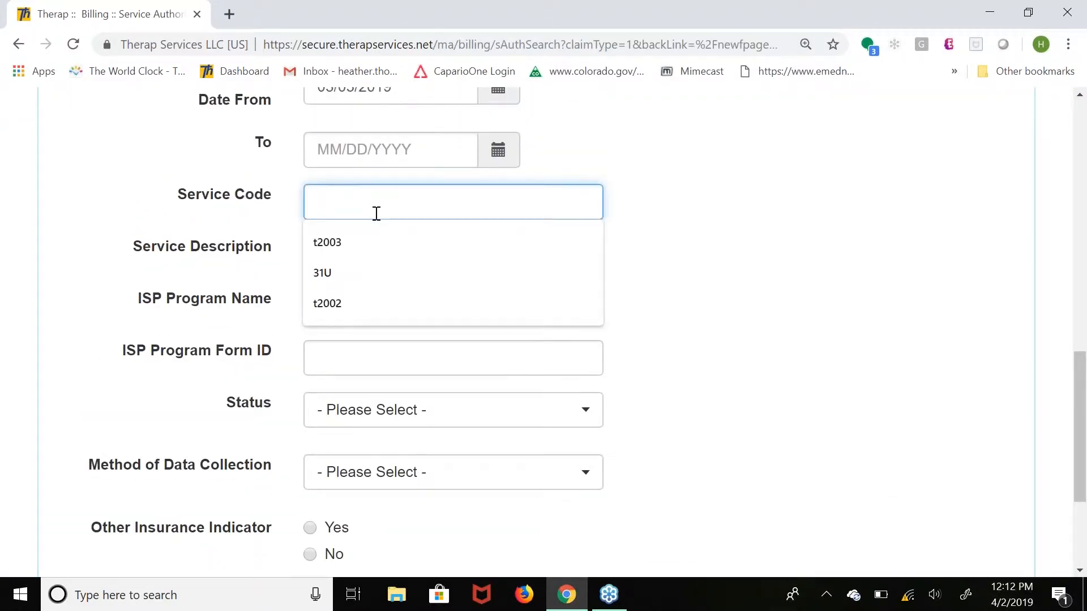
{"action": "type", "text": "t2002"}
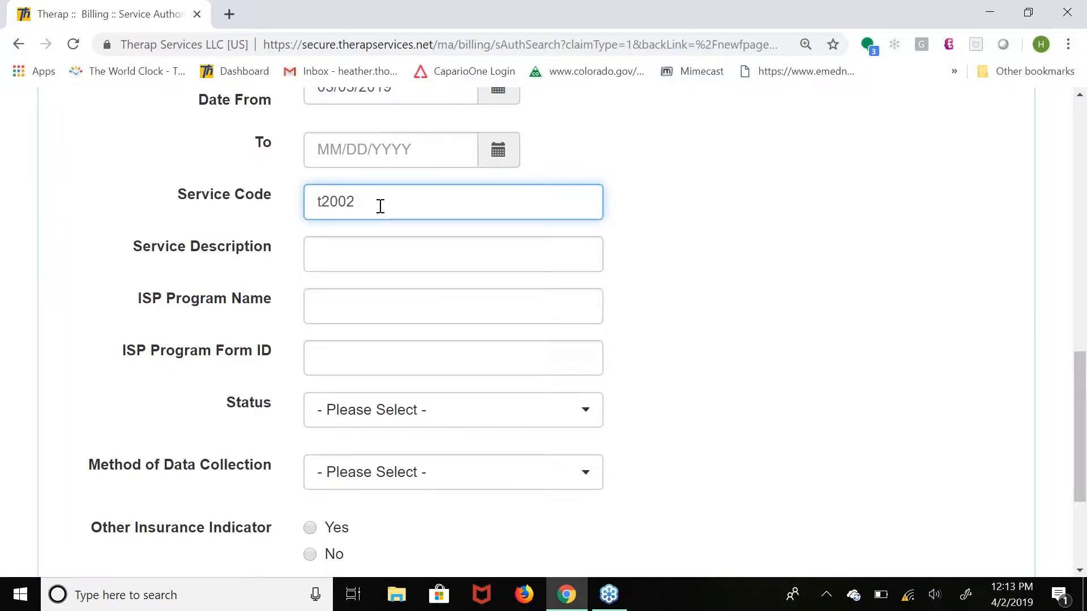
{"action": "left_click", "coordinate": [1078, 571]}
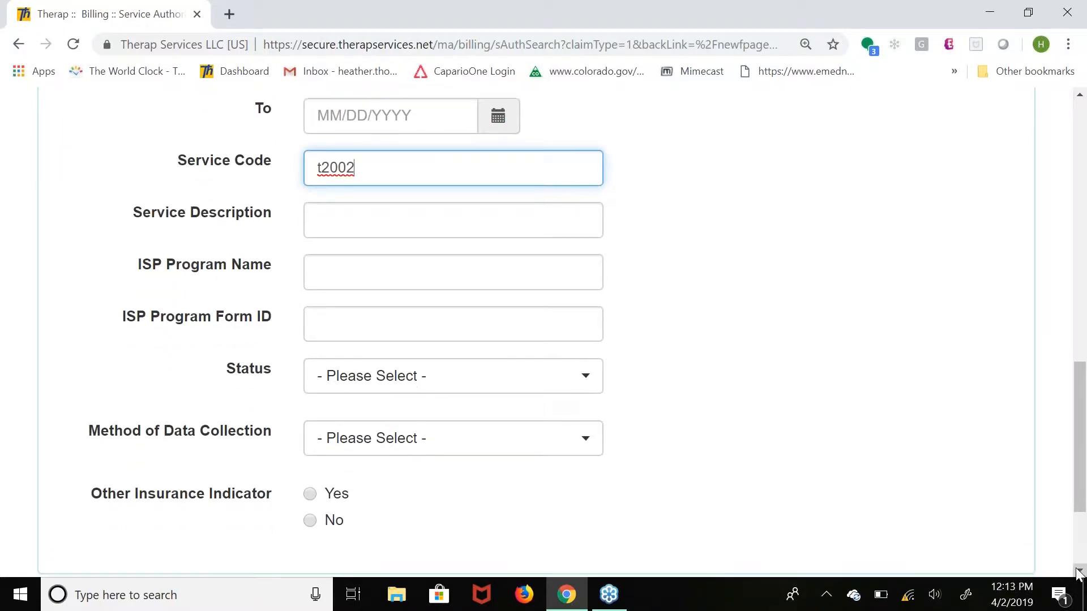
{"action": "left_click", "coordinate": [1078, 571]}
{"action": "left_click", "coordinate": [1078, 571]}
{"action": "left_click", "coordinate": [966, 565]}
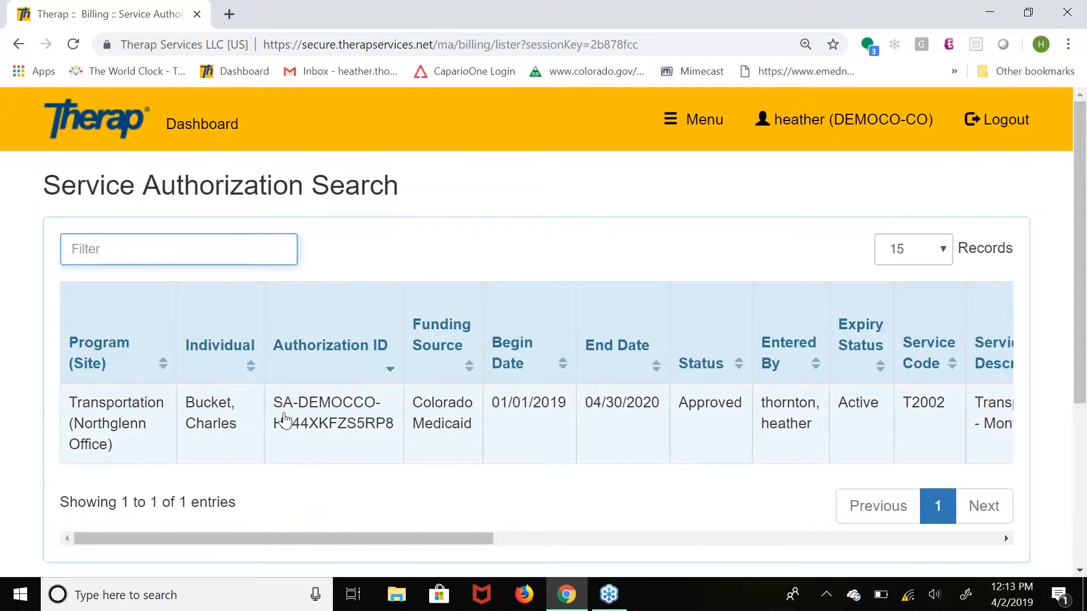
Open the Transportation (Northglenn Office) authorization and open its T2002 Transportation - Month service for updating.
{"action": "left_click", "coordinate": [284, 419]}
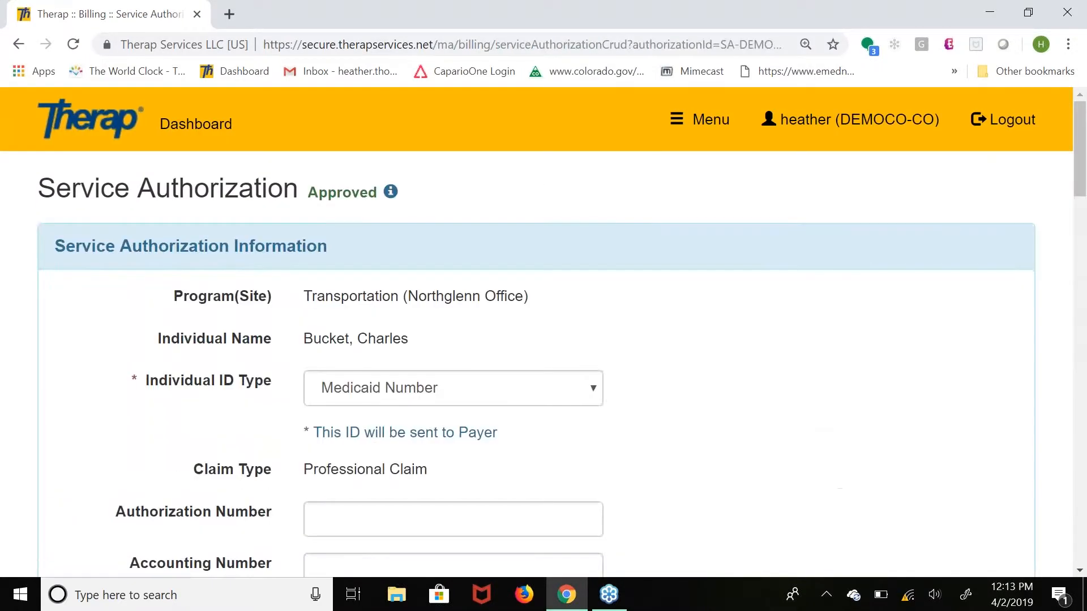
{"action": "scroll", "coordinate": [537, 332], "scroll_direction": "down", "scroll_amount": 1}
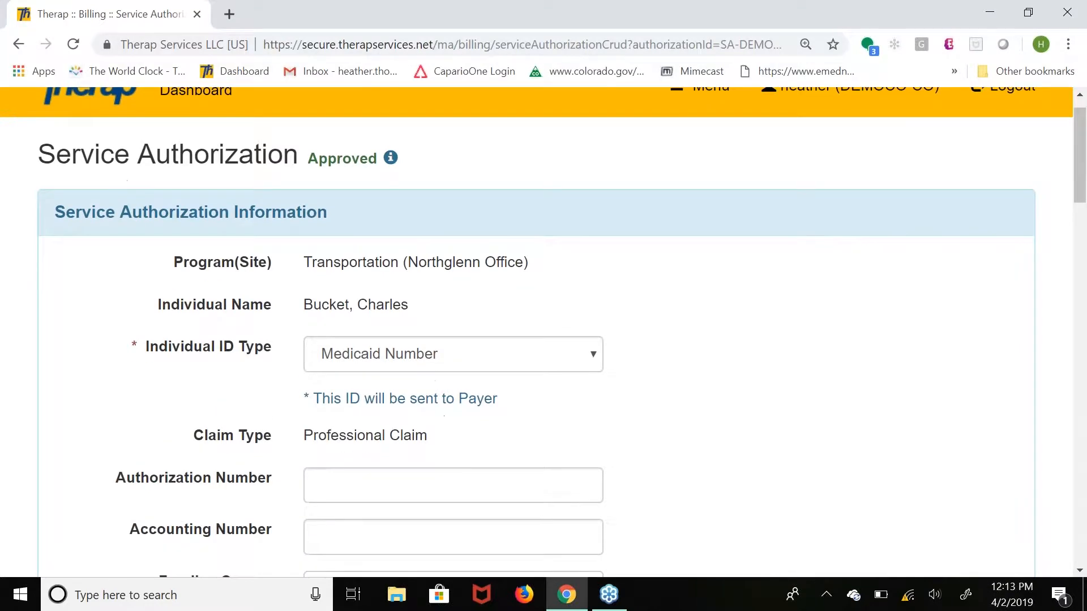
{"action": "scroll", "coordinate": [537, 332], "scroll_direction": "down", "scroll_amount": 10}
{"action": "scroll", "coordinate": [536, 331], "scroll_direction": "down", "scroll_amount": 5}
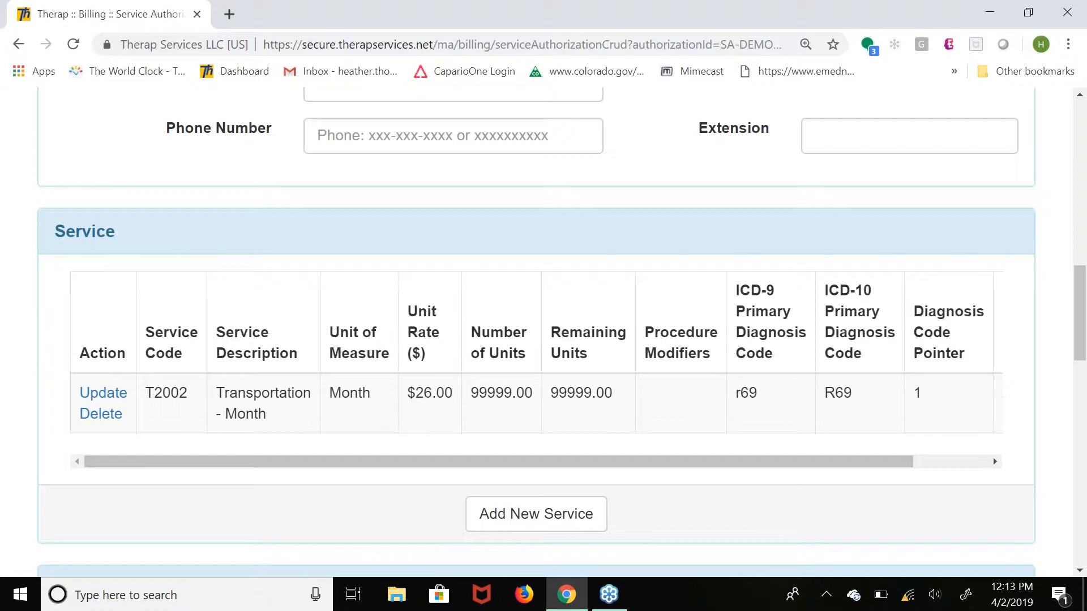
{"action": "left_click", "coordinate": [98, 396]}
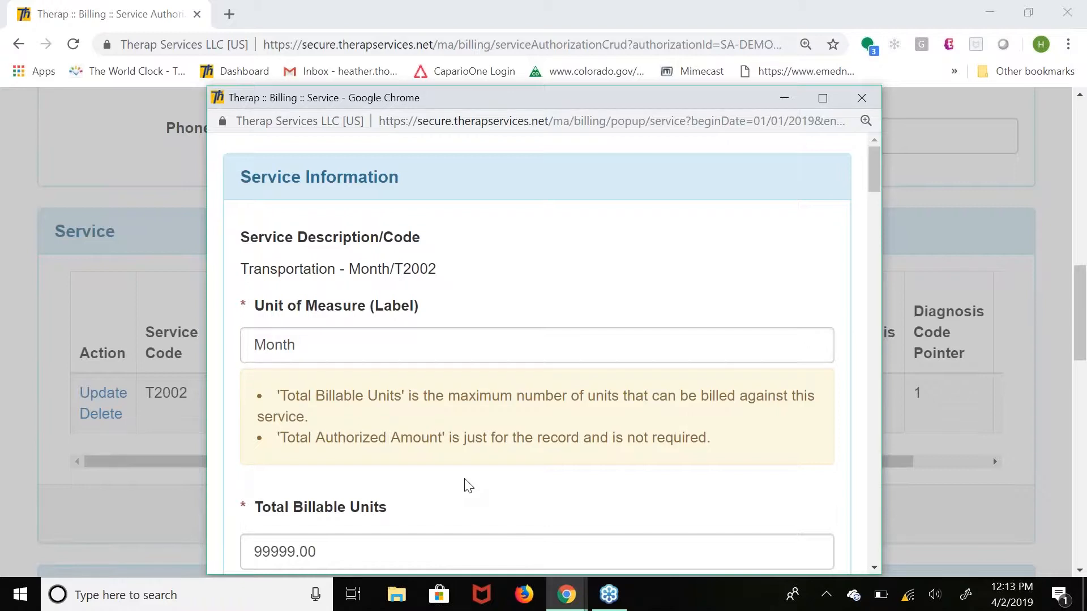
Clear the ICD-9 primary diagnosis code of the Transportation - Month service.
{"action": "scroll", "coordinate": [467, 485], "scroll_direction": "down", "scroll_amount": 1}
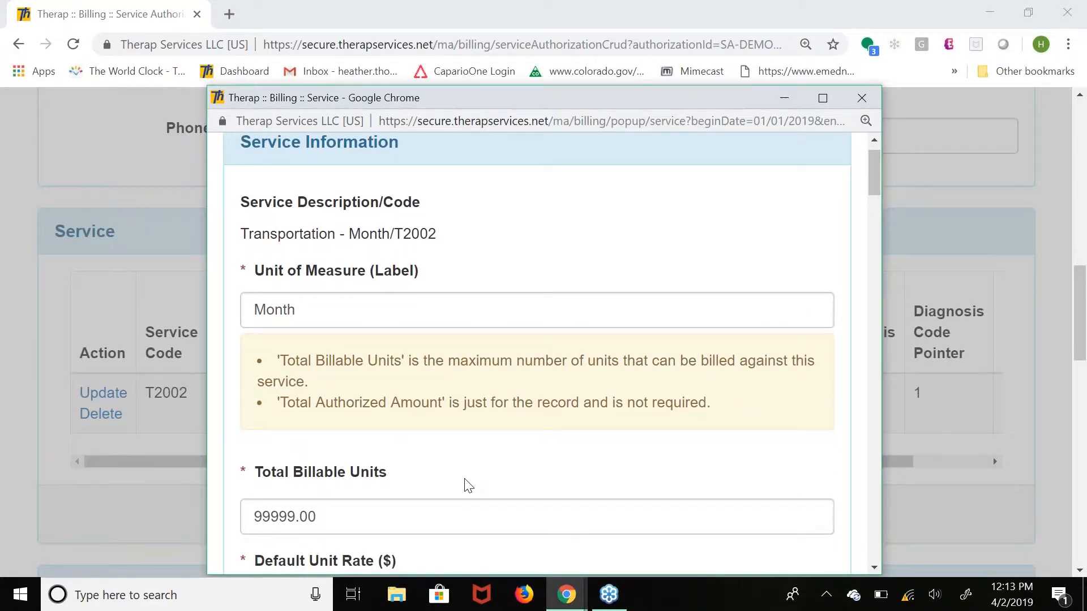
{"action": "scroll", "coordinate": [467, 486], "scroll_direction": "down", "scroll_amount": 5}
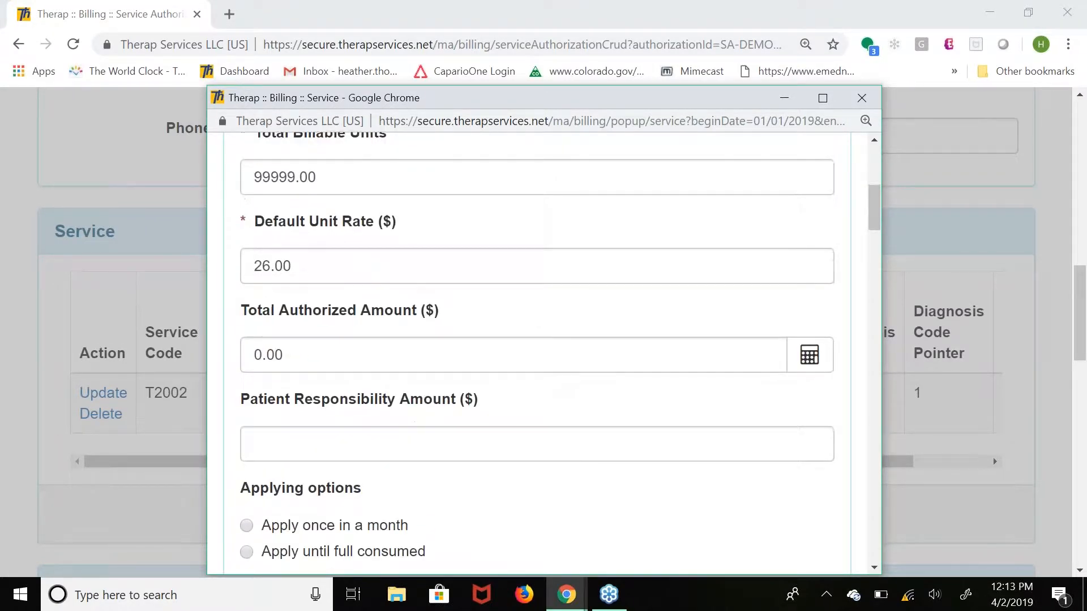
{"action": "scroll", "coordinate": [467, 485], "scroll_direction": "down", "scroll_amount": 6}
{"action": "scroll", "coordinate": [330, 444], "scroll_direction": "down", "scroll_amount": 2}
{"action": "left_click", "coordinate": [330, 443]}
{"action": "key", "text": "BackSpace"}
{"action": "key", "text": "BackSpace"}
{"action": "key", "text": "BackSpace"}
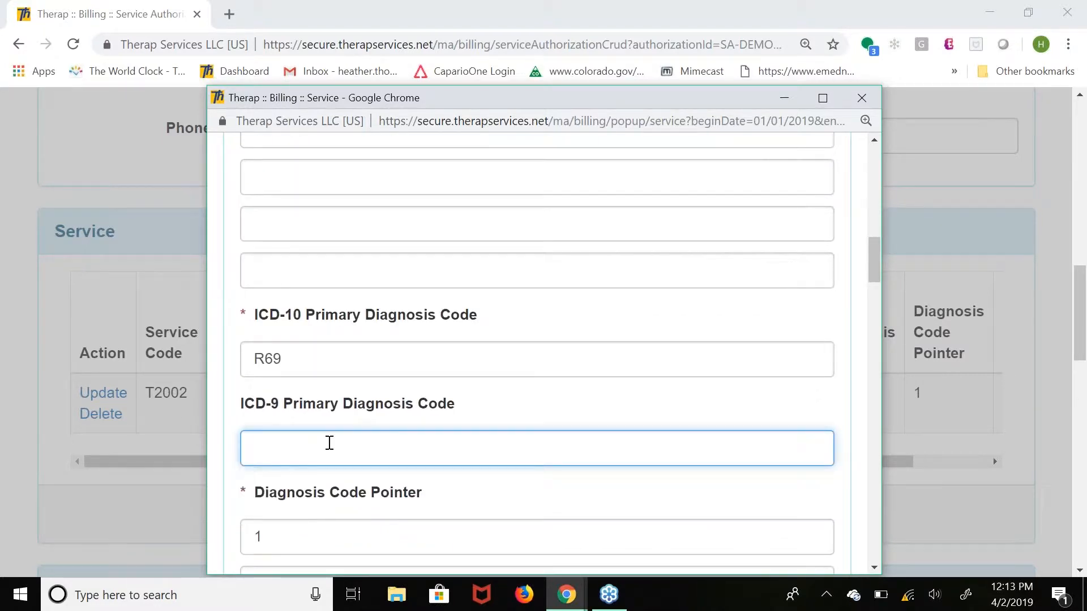
{"action": "left_click", "coordinate": [544, 503]}
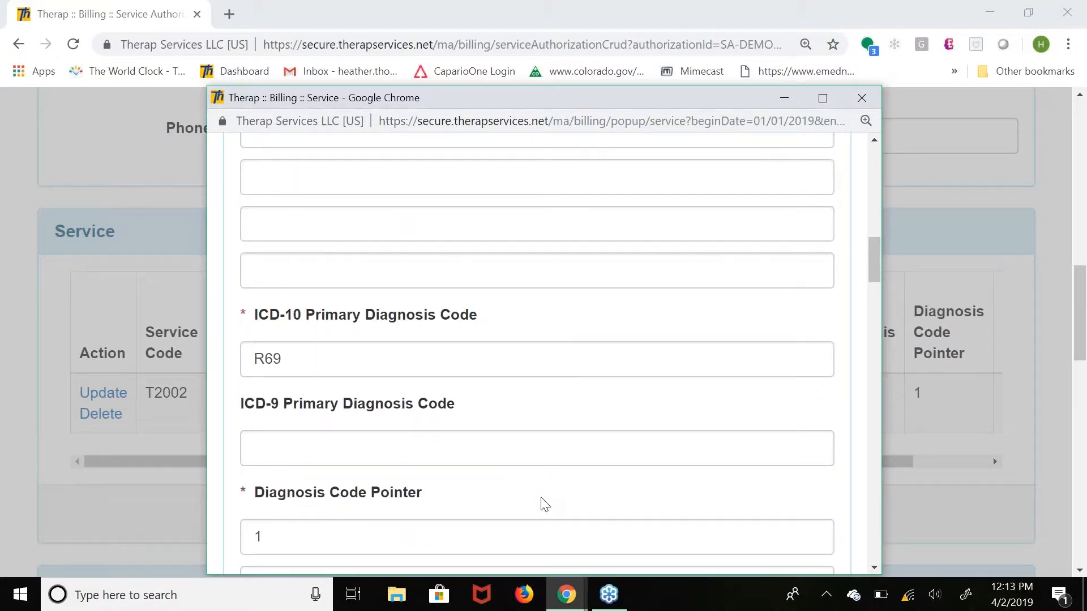
Examine the data collection method and attendance type of the Transportation - Month service, and close its form without saving.
{"action": "scroll", "coordinate": [544, 504], "scroll_direction": "down", "scroll_amount": 7}
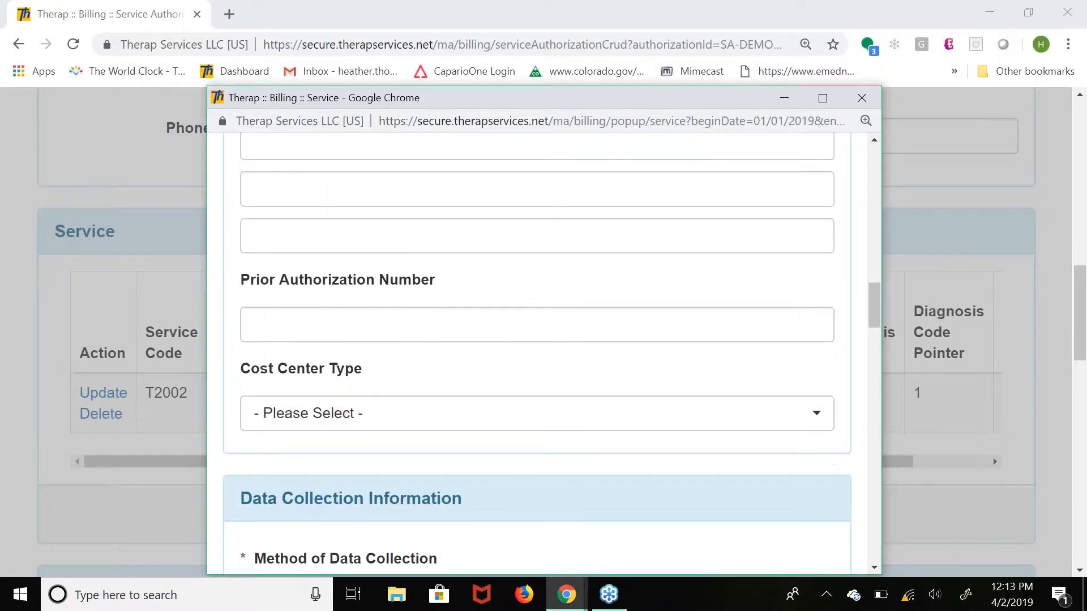
{"action": "scroll", "coordinate": [544, 351], "scroll_direction": "down", "scroll_amount": 2}
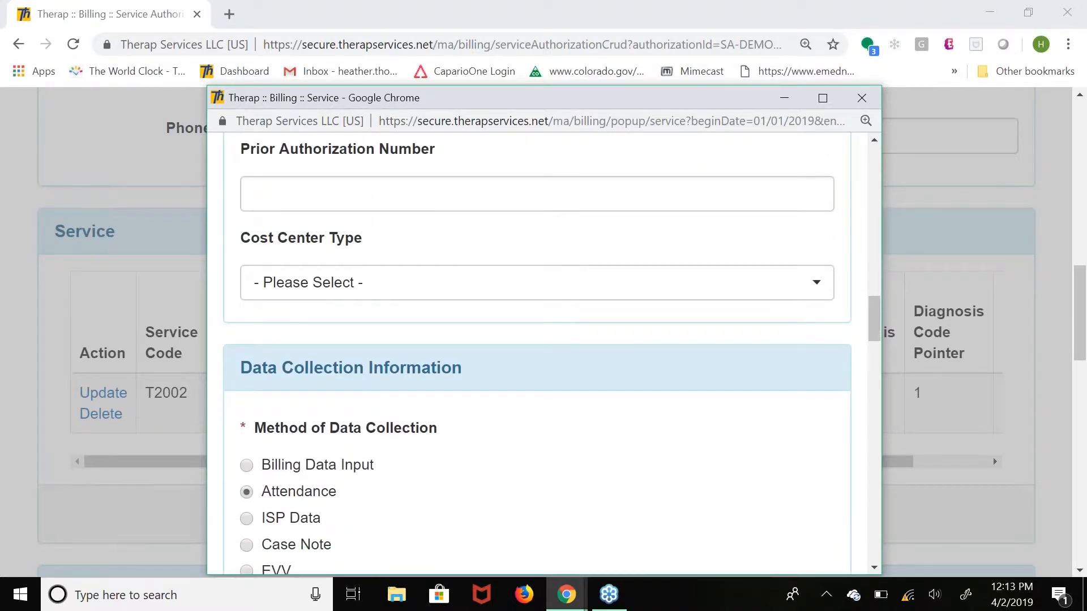
{"action": "scroll", "coordinate": [545, 351], "scroll_direction": "down", "scroll_amount": 4}
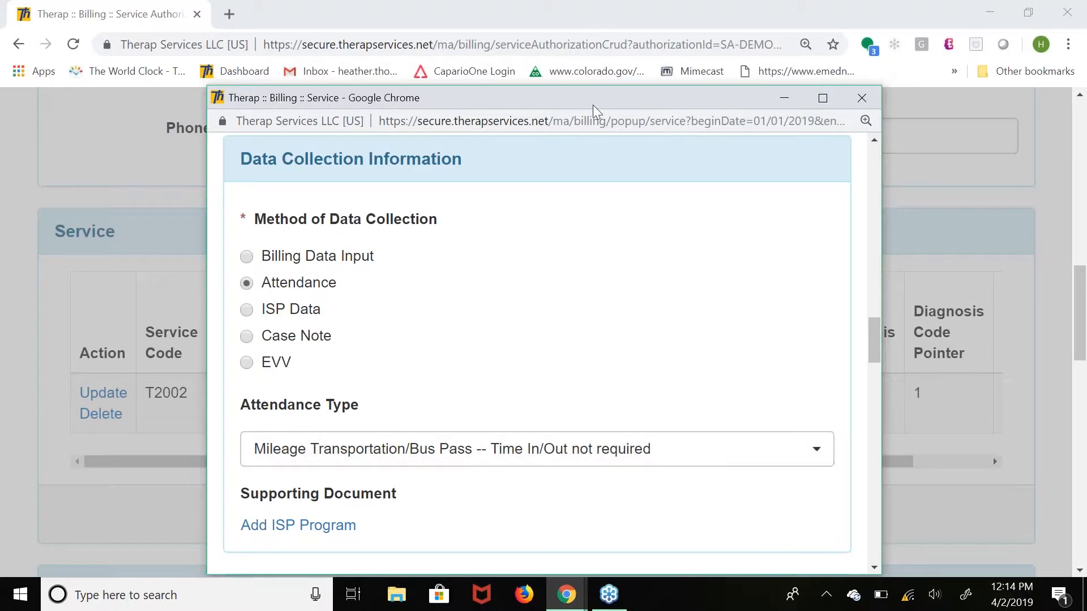
{"action": "left_click_drag", "start_coordinate": [565, 102], "coordinate": [450, 114]}
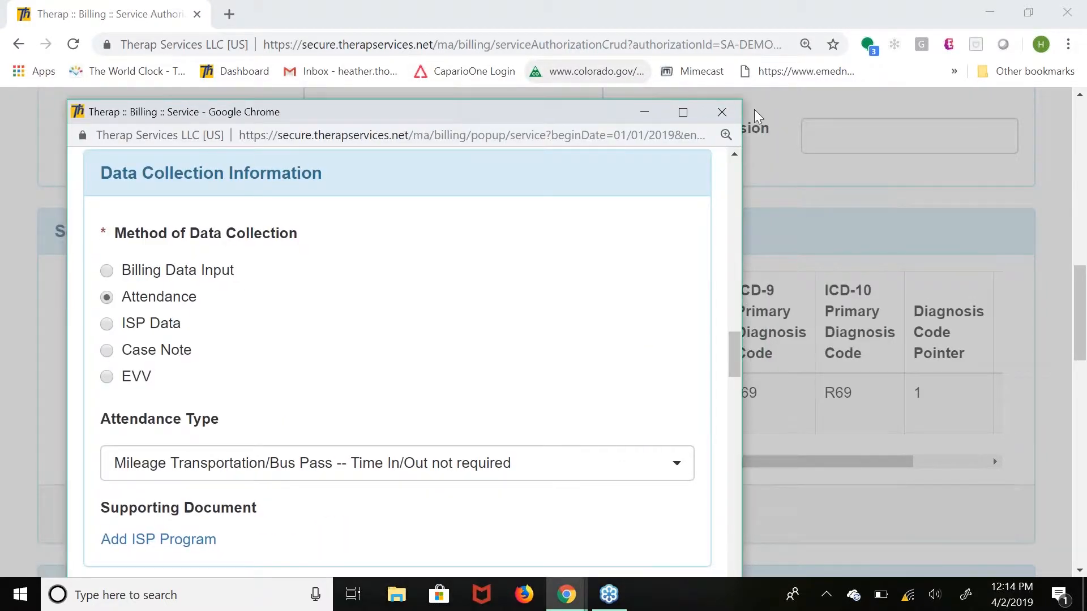
{"action": "left_click", "coordinate": [721, 116]}
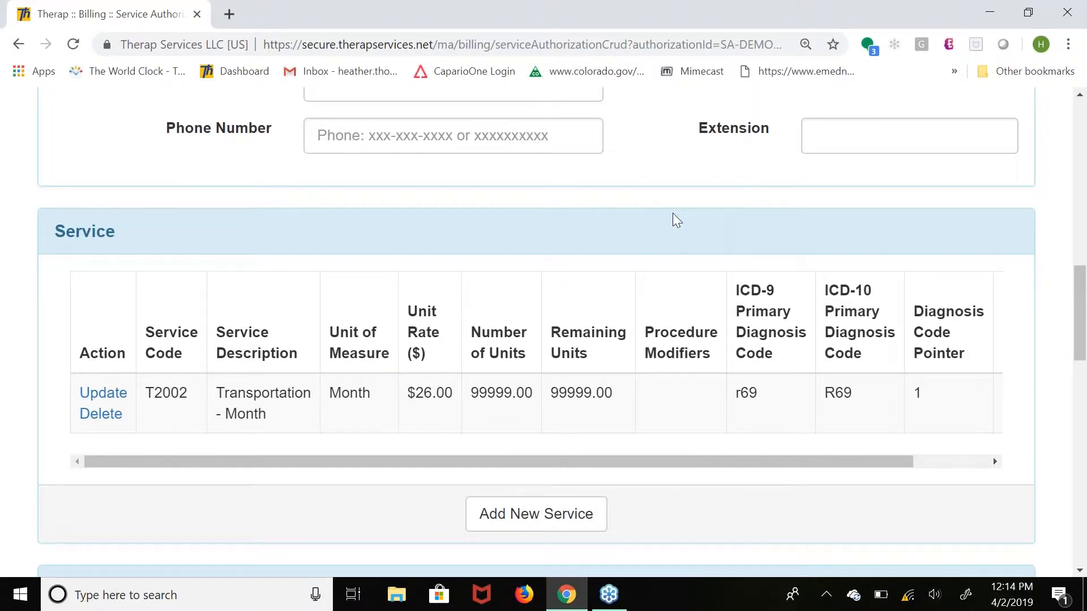
Leave the service authorization for the dashboard and start a new attendance record from the billing section.
{"action": "scroll", "coordinate": [673, 213], "scroll_direction": "up", "scroll_amount": 15}
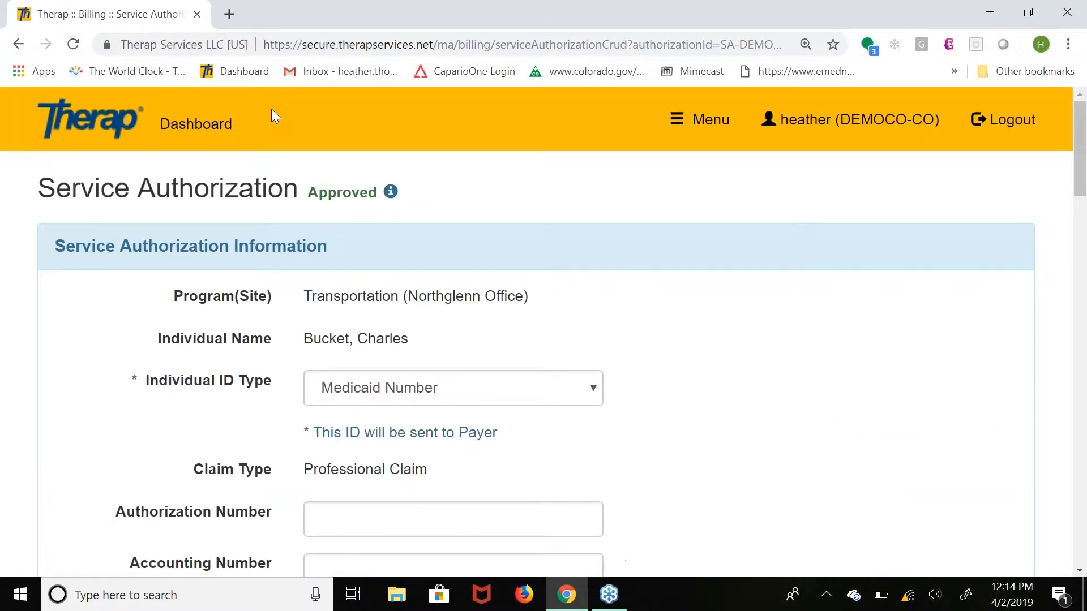
{"action": "left_click", "coordinate": [176, 134]}
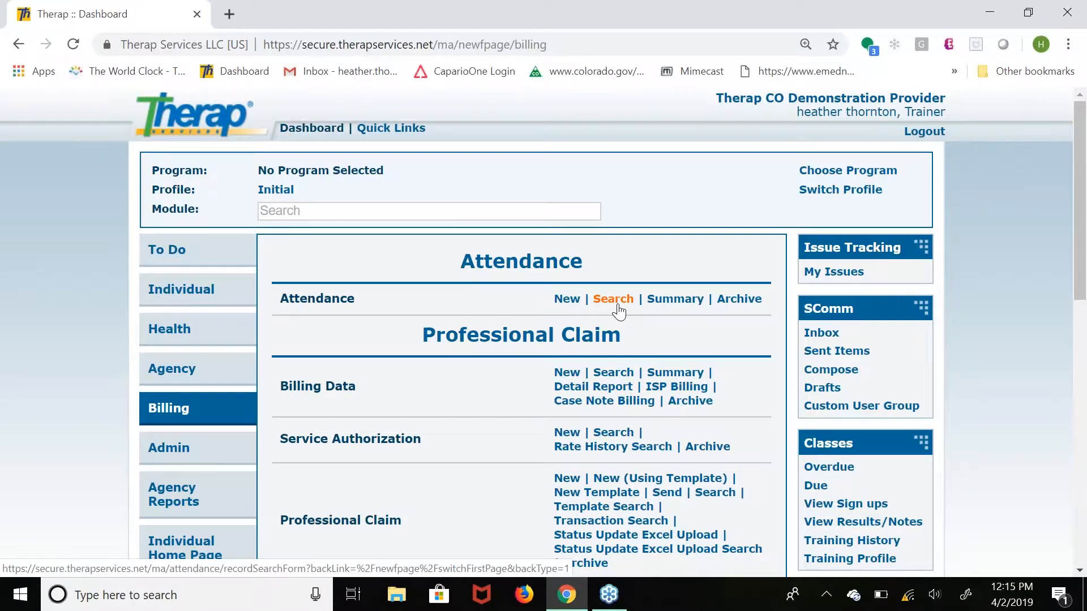
{"action": "left_click", "coordinate": [564, 300]}
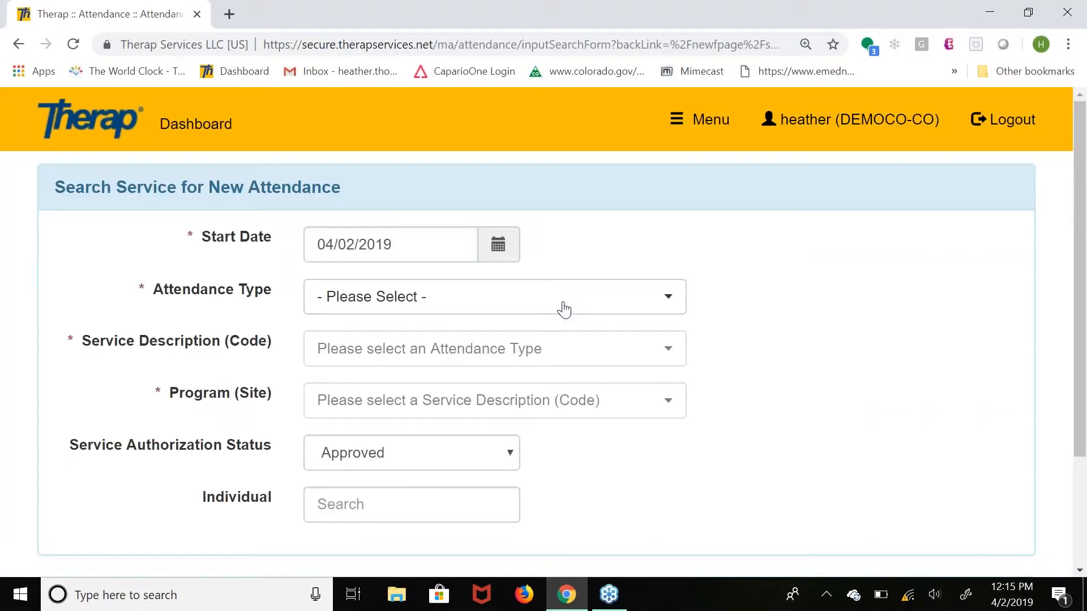
Set the attendance search's start date to 04/01/2019 and its attendance type to Transportation.
{"action": "left_click", "coordinate": [505, 250]}
{"action": "left_click", "coordinate": [368, 347]}
{"action": "left_click", "coordinate": [367, 303]}
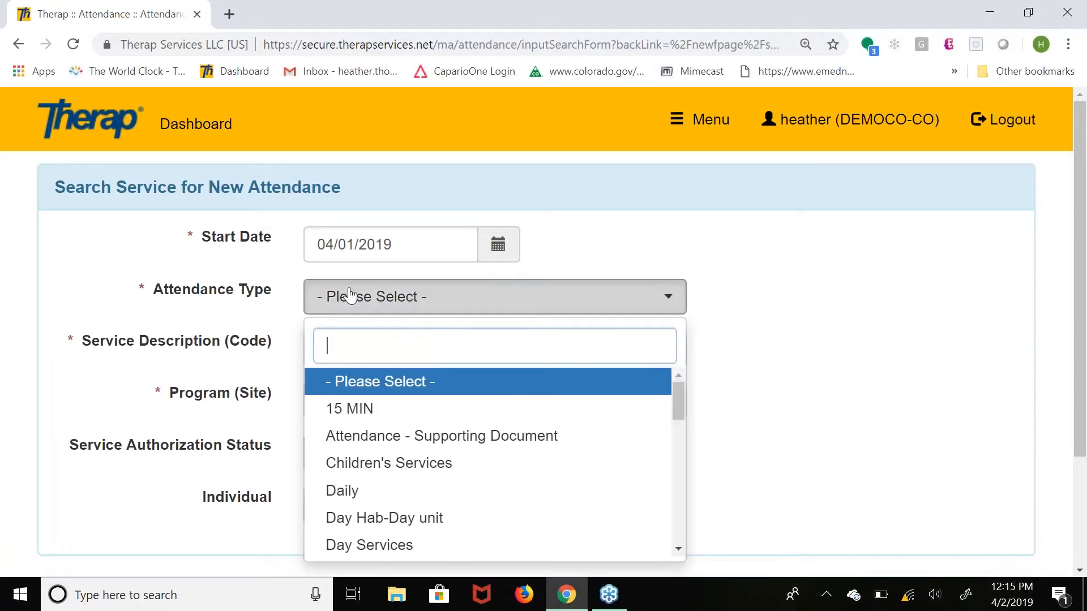
{"action": "left_click_drag", "start_coordinate": [681, 400], "coordinate": [690, 523]}
{"action": "left_click", "coordinate": [375, 464]}
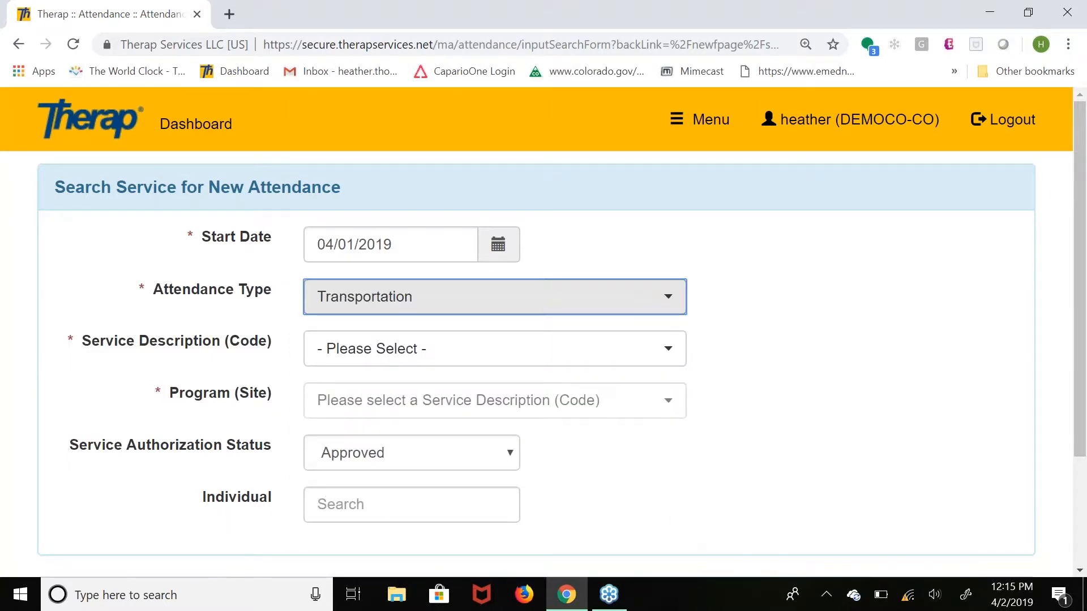
Search for attendance with service Transportation - Trip - Zone 1 (T2003) and program Residential Supports (Denver Residential Supports).
{"action": "left_click", "coordinate": [434, 350]}
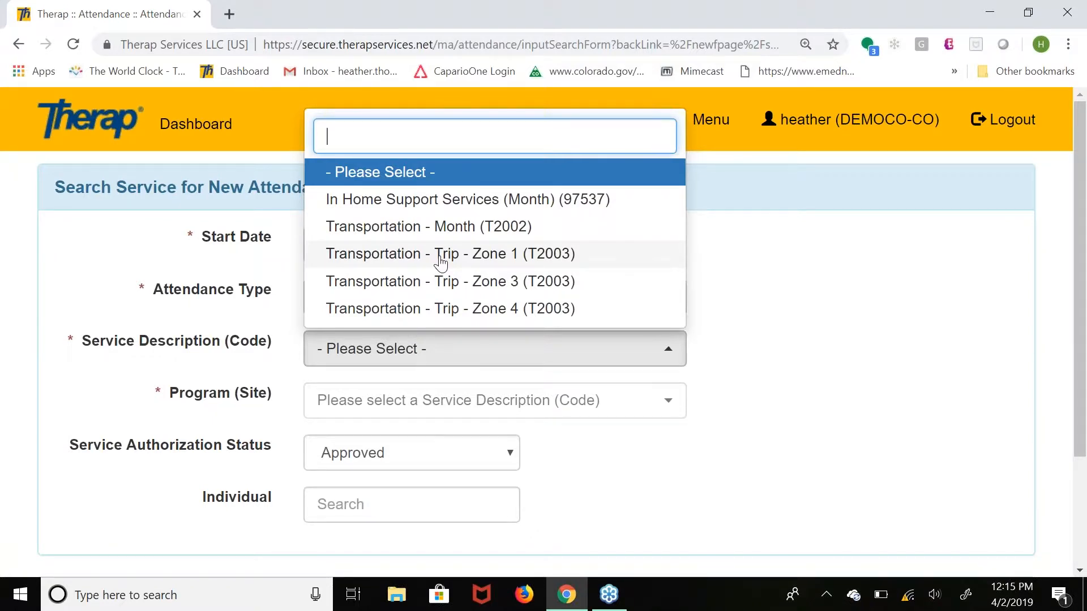
{"action": "left_click", "coordinate": [441, 258]}
{"action": "left_click", "coordinate": [520, 405]}
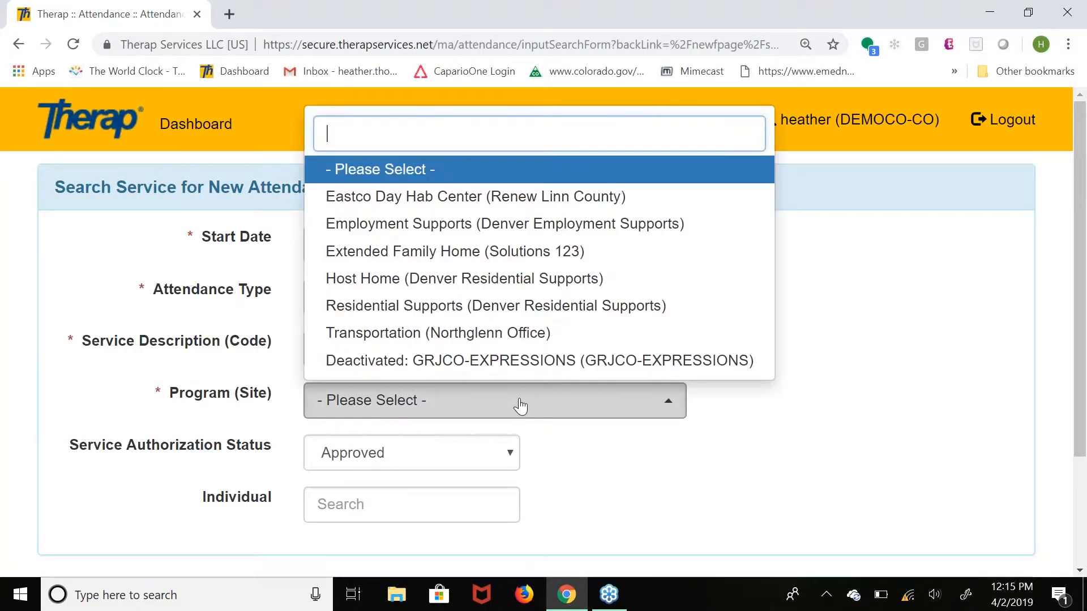
{"action": "left_click", "coordinate": [473, 310]}
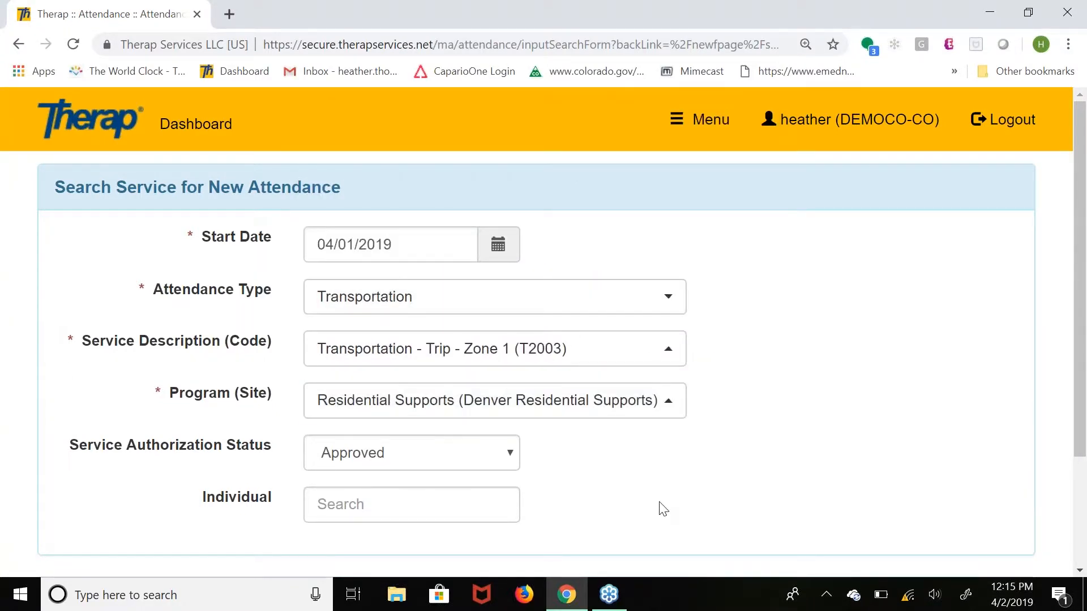
{"action": "left_click", "coordinate": [1081, 571]}
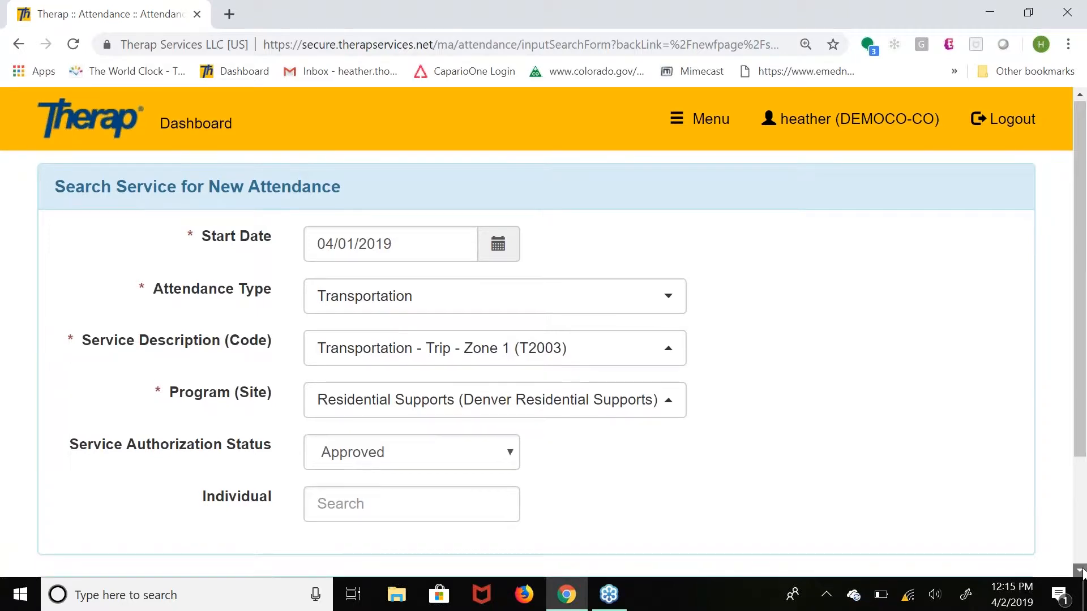
{"action": "scroll", "coordinate": [1081, 571], "scroll_direction": "down", "scroll_amount": 3}
{"action": "left_click", "coordinate": [980, 543]}
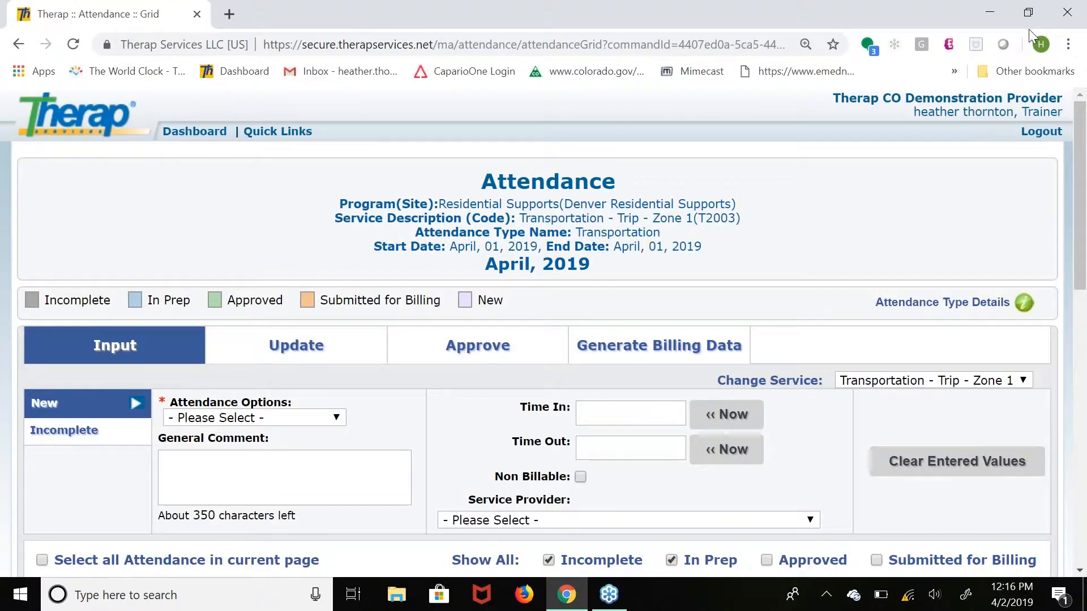
Change the attendance grid to show all services, confirm the change, and review the listed individuals and T2003 zones.
{"action": "left_click", "coordinate": [931, 382]}
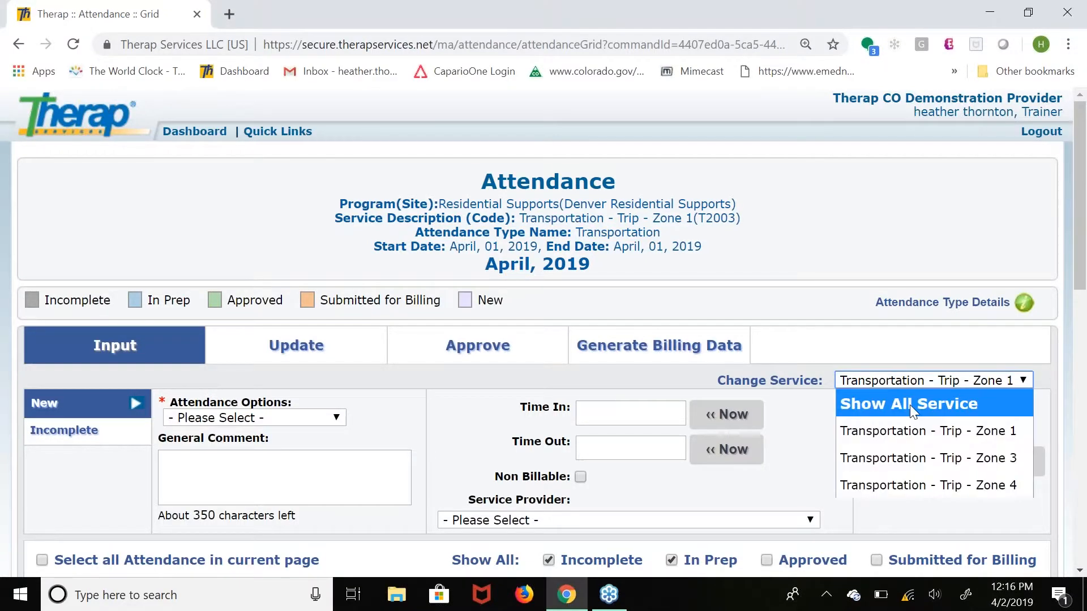
{"action": "left_click", "coordinate": [909, 405]}
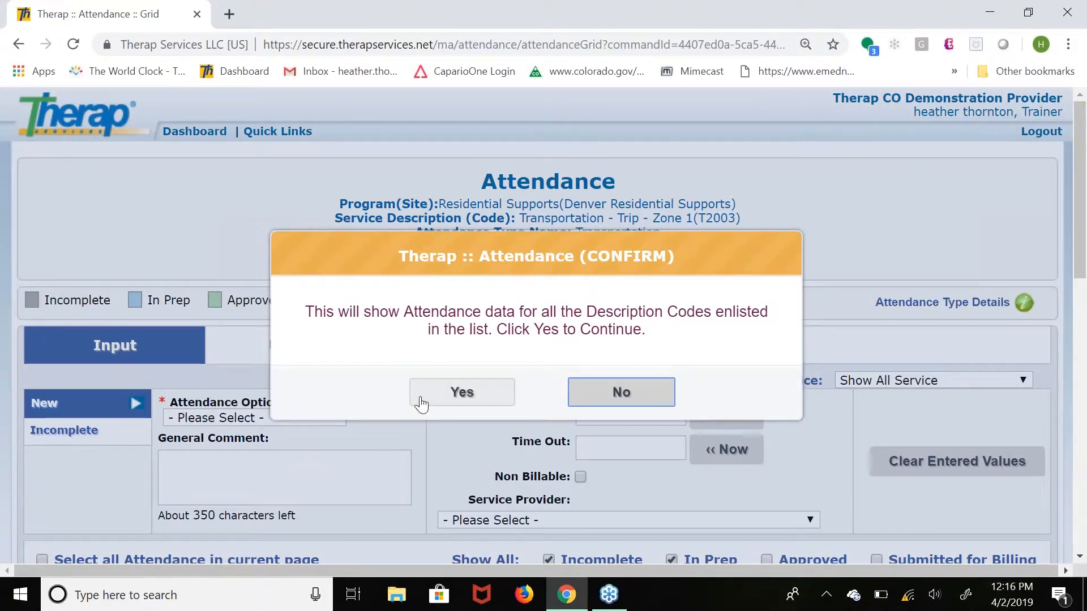
{"action": "left_click", "coordinate": [462, 393]}
{"action": "scroll", "coordinate": [1085, 286], "scroll_direction": "down", "scroll_amount": 5}
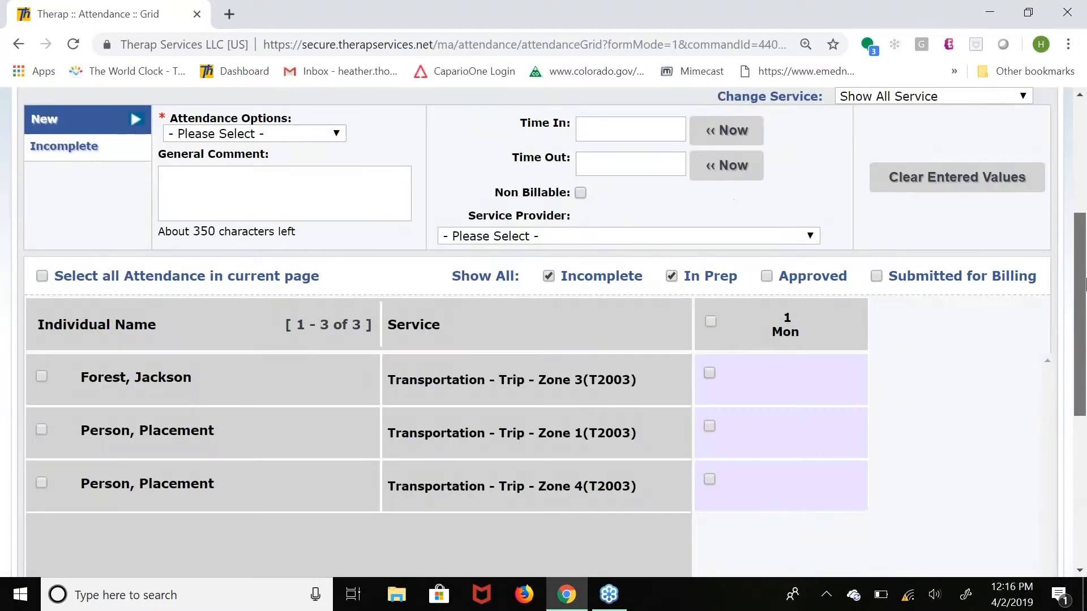
{"action": "left_click_drag", "start_coordinate": [1085, 278], "coordinate": [1085, 261]}
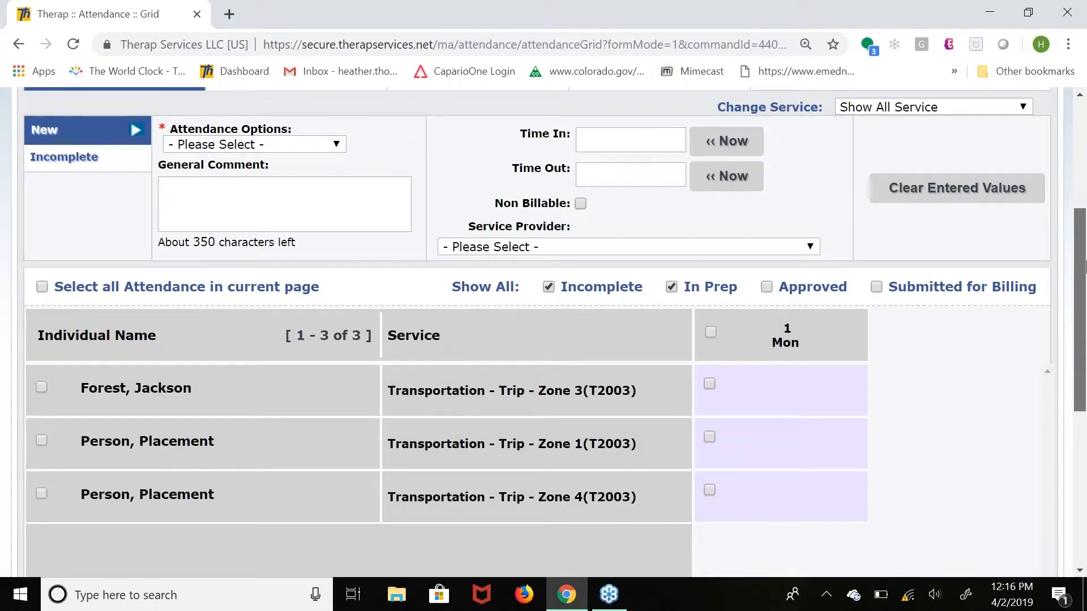
{"action": "scroll", "coordinate": [1086, 259], "scroll_direction": "up", "scroll_amount": 1}
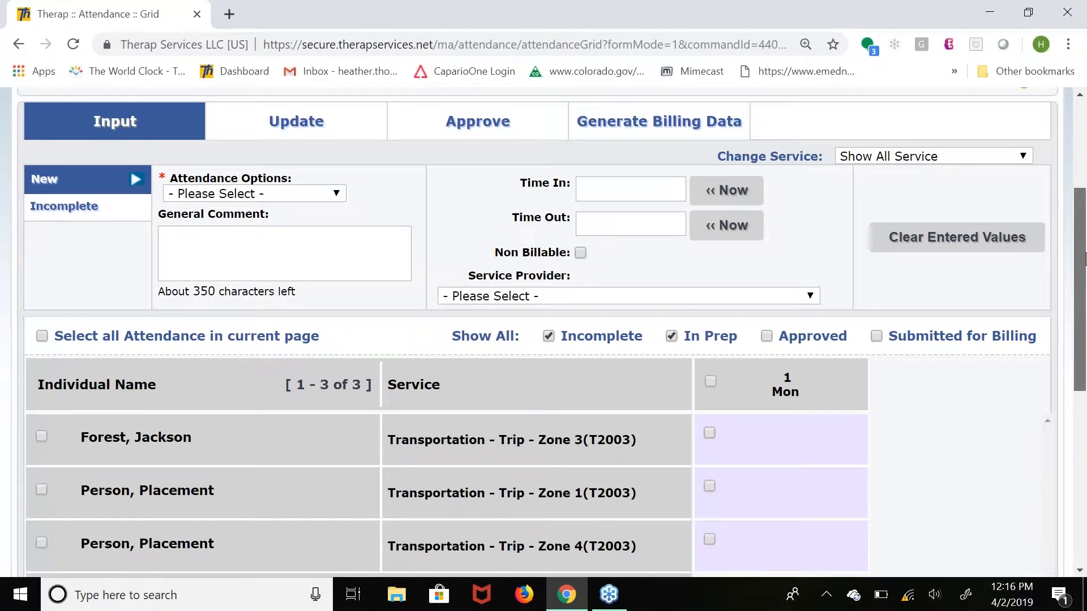
{"action": "left_click_drag", "start_coordinate": [1085, 254], "coordinate": [1085, 258]}
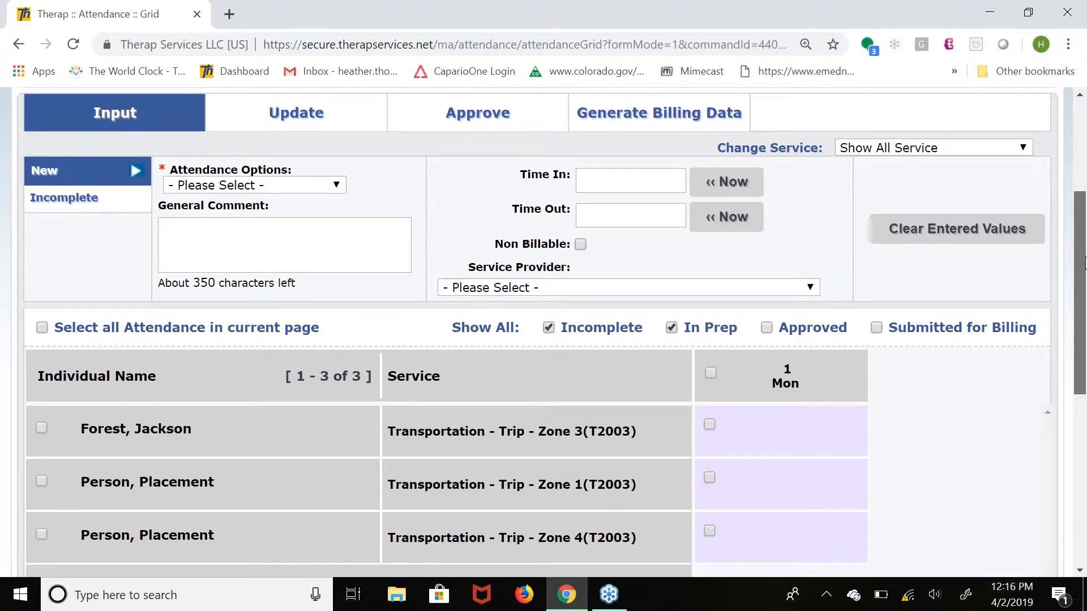
{"action": "left_click_drag", "start_coordinate": [1085, 258], "coordinate": [1085, 275]}
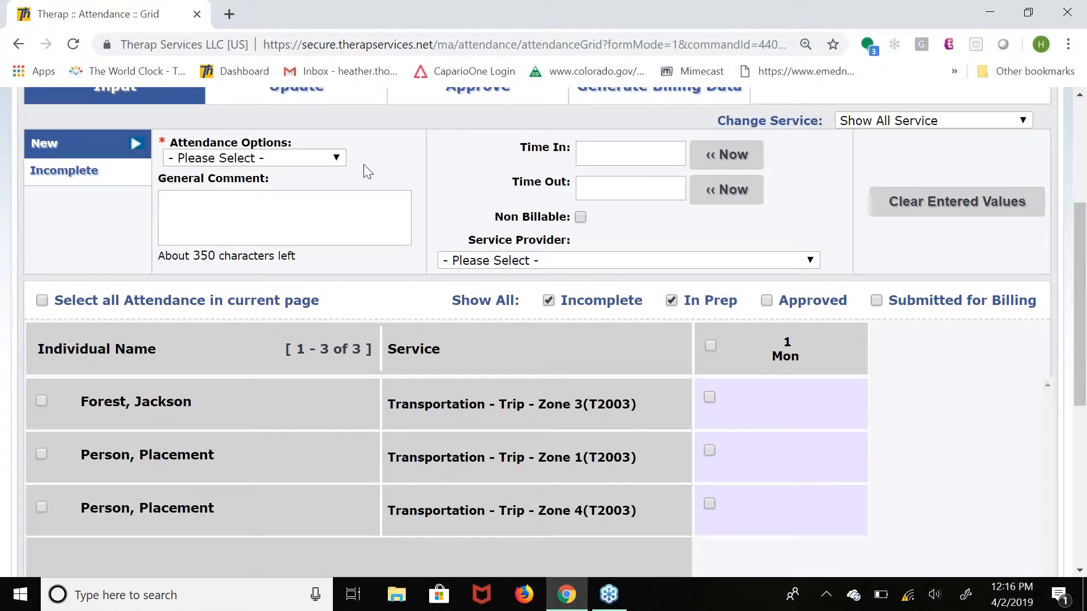
Examine the attendance options and the billing units in the Transportation attendance type details, and close the details.
{"action": "left_click", "coordinate": [336, 162]}
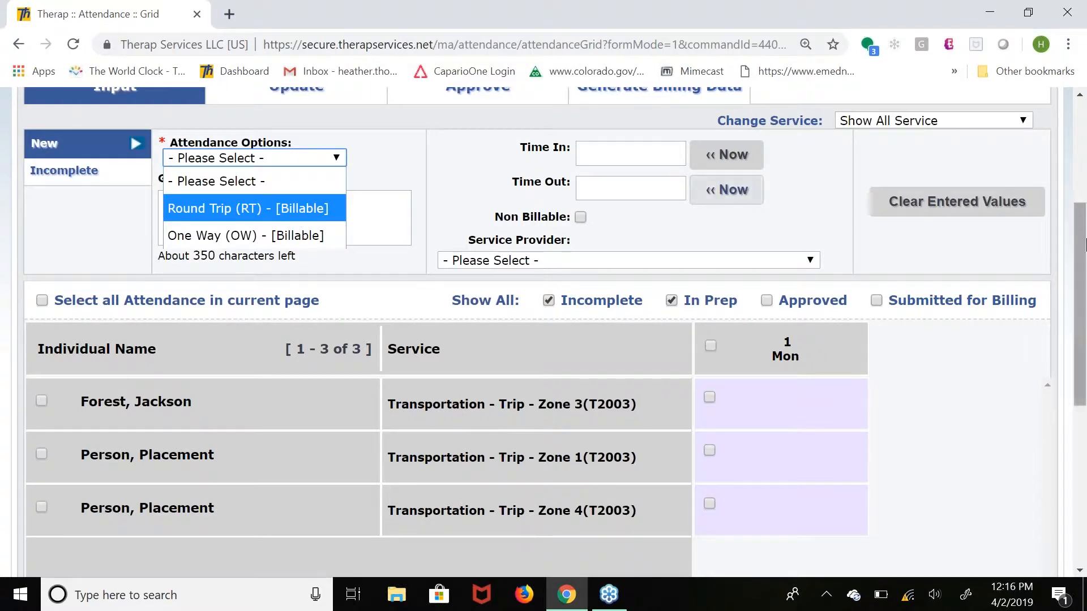
{"action": "left_click", "coordinate": [1085, 251]}
{"action": "left_click_drag", "start_coordinate": [1085, 251], "coordinate": [1084, 166]}
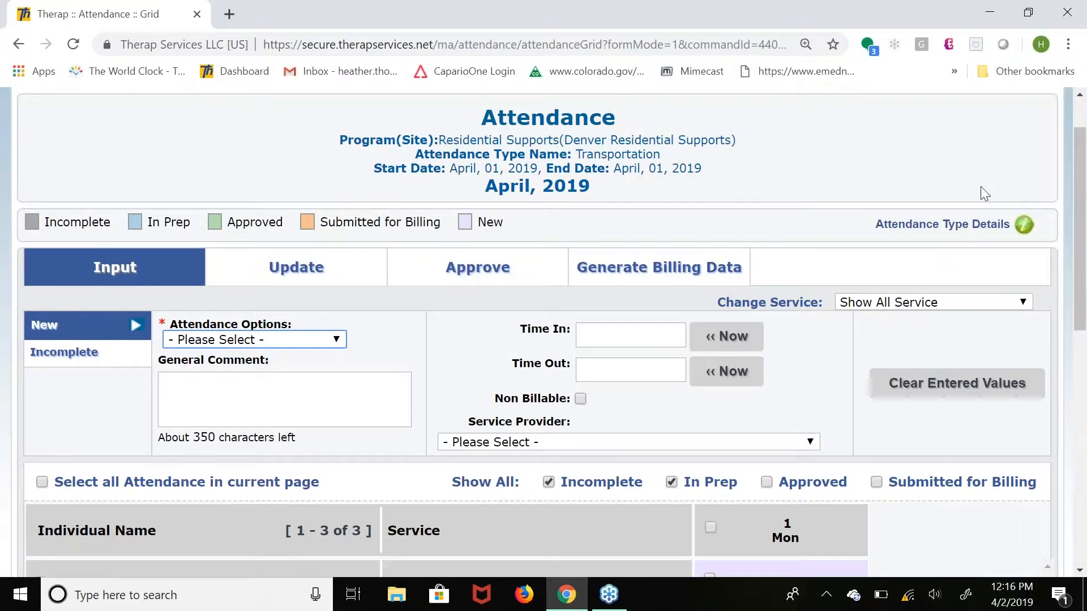
{"action": "left_click", "coordinate": [922, 231]}
{"action": "left_click_drag", "start_coordinate": [710, 83], "coordinate": [733, 76]}
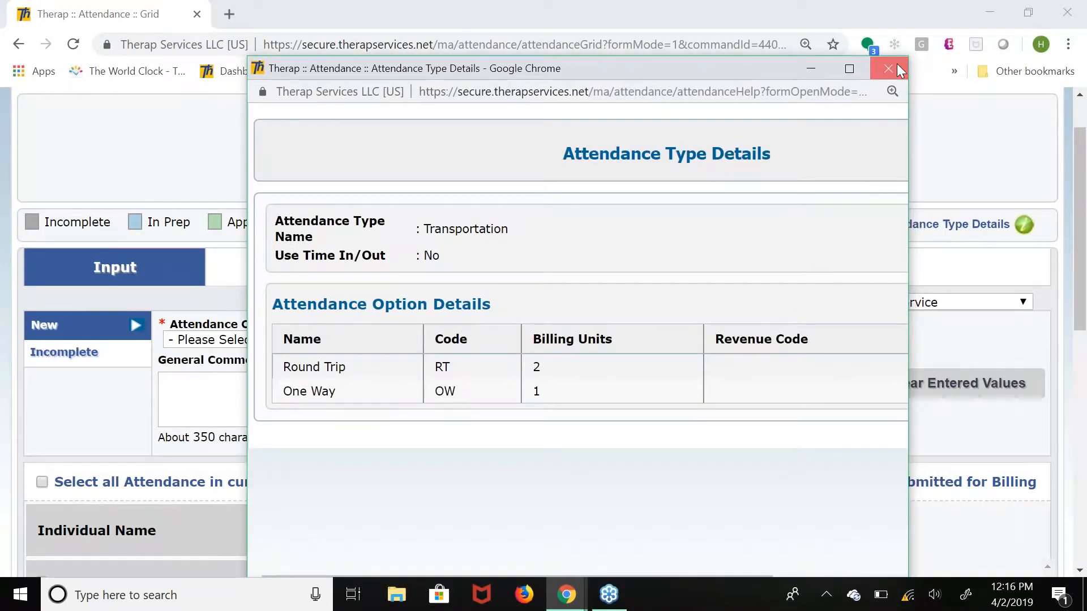
{"action": "left_click", "coordinate": [896, 67]}
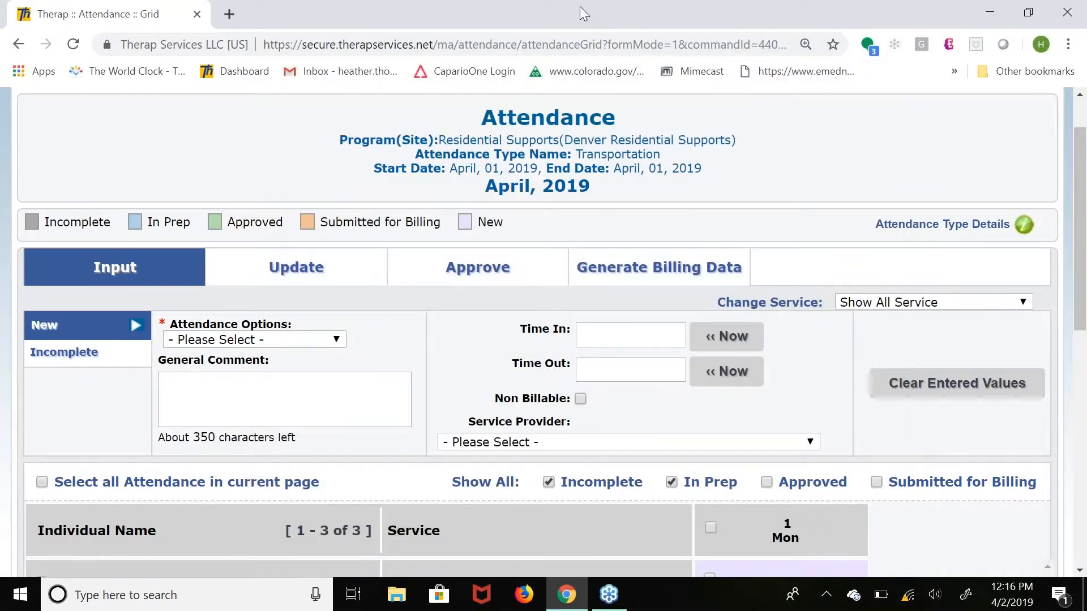
Submit new Round Trip (RT) attendance on April 1 for the Zone 3 and Zone 1 transportation rows.
{"action": "left_click", "coordinate": [322, 342]}
{"action": "left_click", "coordinate": [317, 388]}
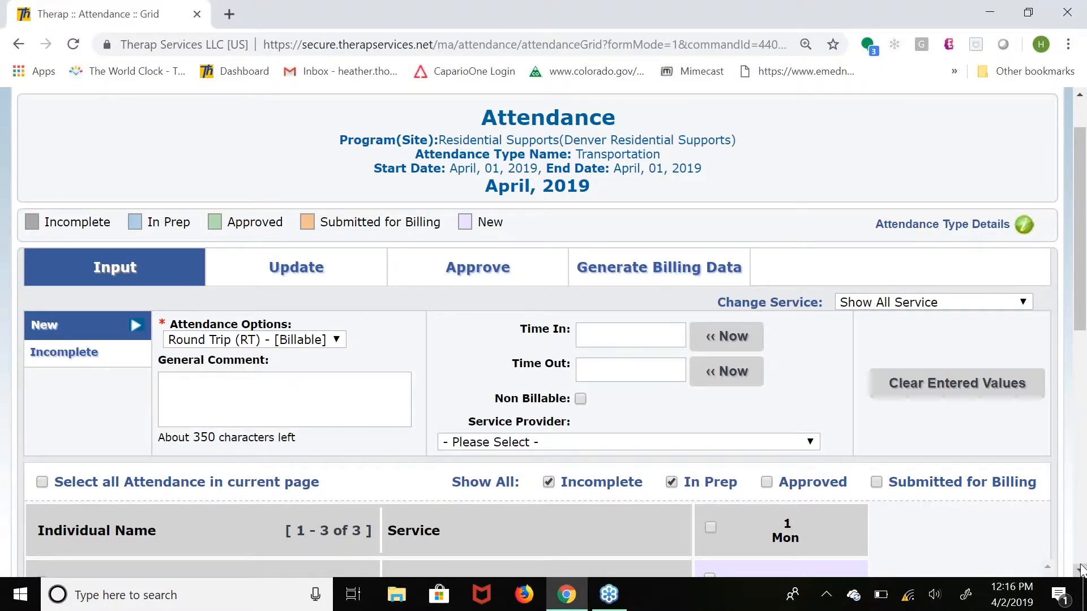
{"action": "scroll", "coordinate": [1081, 568], "scroll_direction": "down", "scroll_amount": 2}
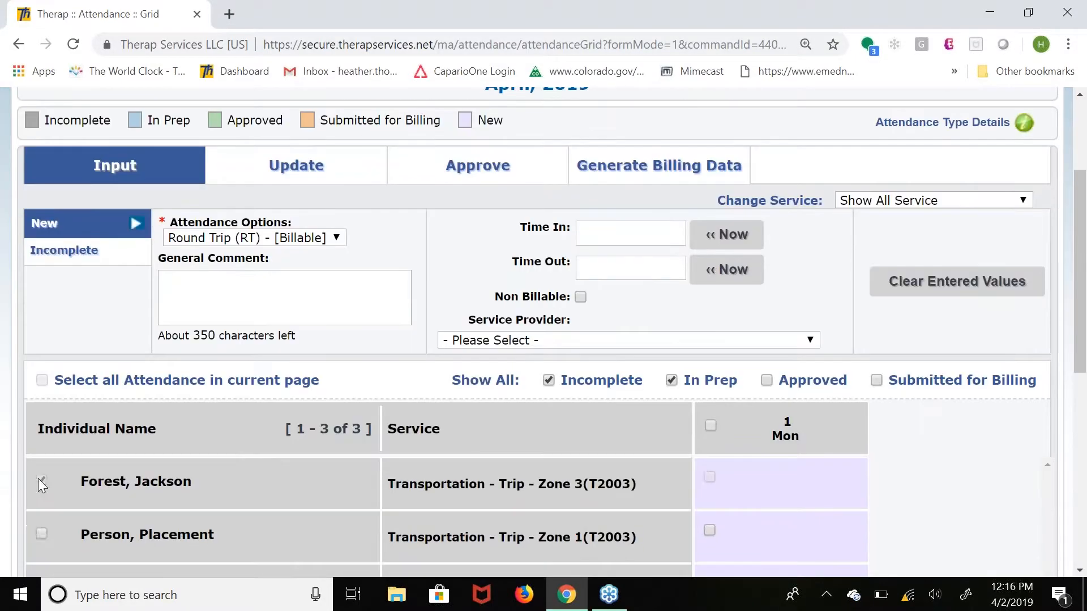
{"action": "left_click", "coordinate": [41, 480]}
{"action": "left_click", "coordinate": [42, 534]}
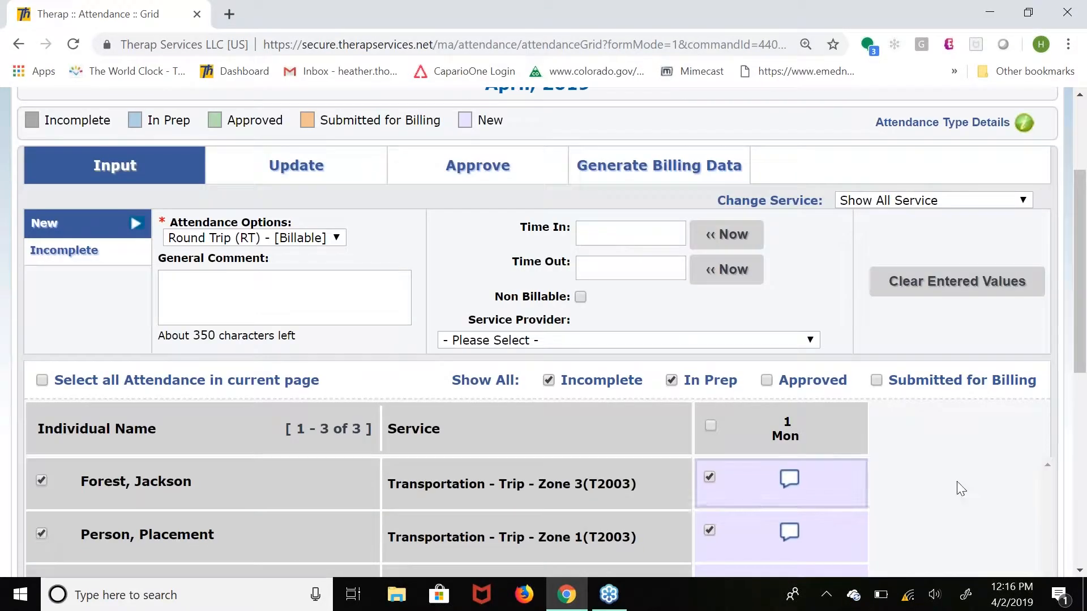
{"action": "left_click_drag", "start_coordinate": [1081, 362], "coordinate": [1078, 524]}
{"action": "left_click", "coordinate": [1004, 482]}
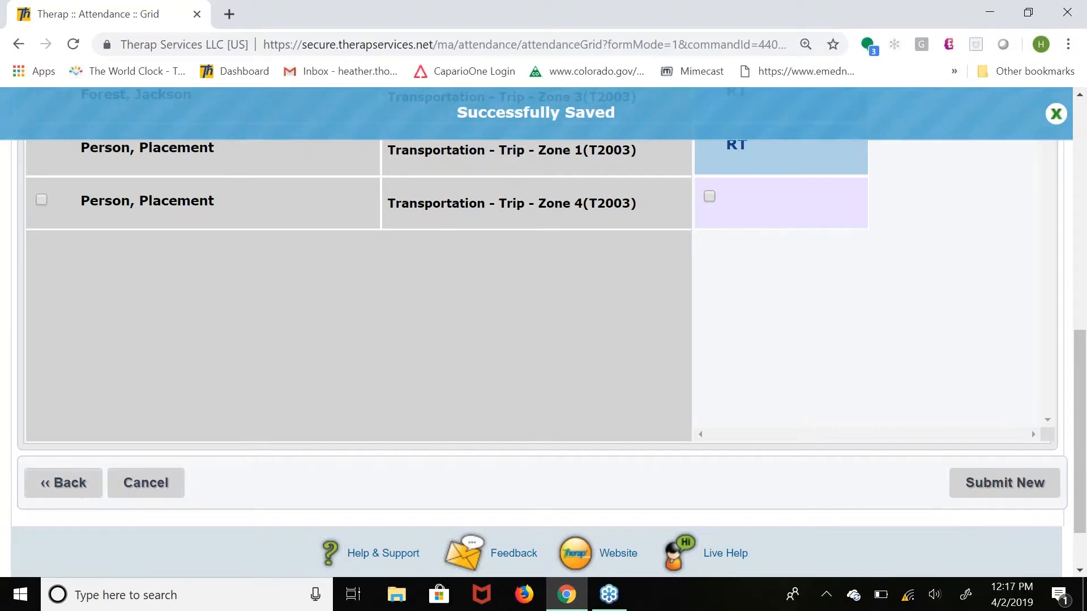
Return to the new attendance search and set the attendance type to Mileage Transportation/Bus Pass.
{"action": "left_click", "coordinate": [53, 478]}
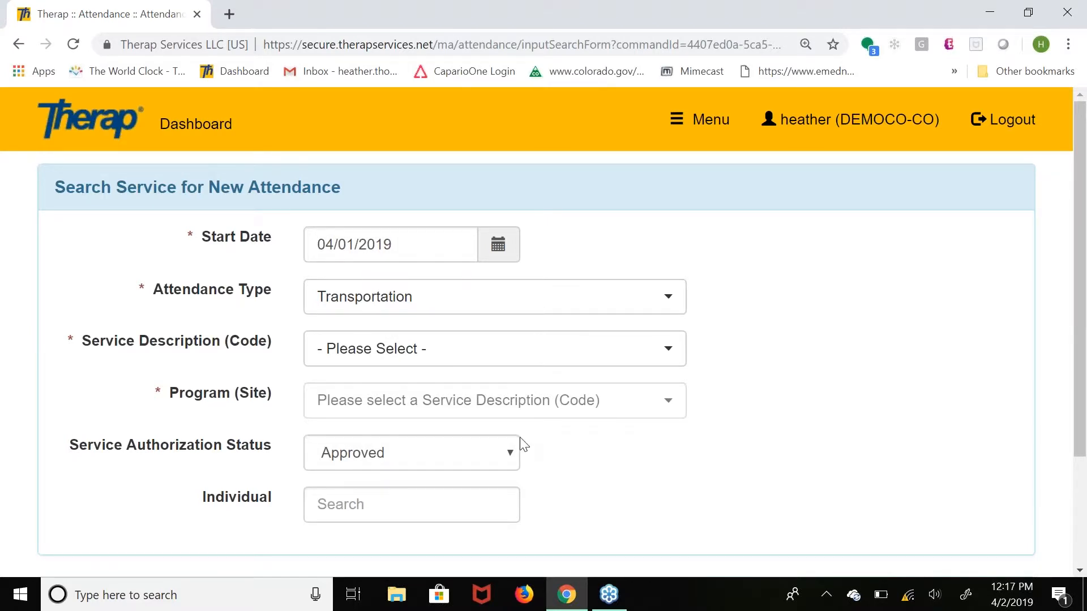
{"action": "left_click", "coordinate": [415, 317]}
{"action": "left_click_drag", "start_coordinate": [682, 517], "coordinate": [681, 477]}
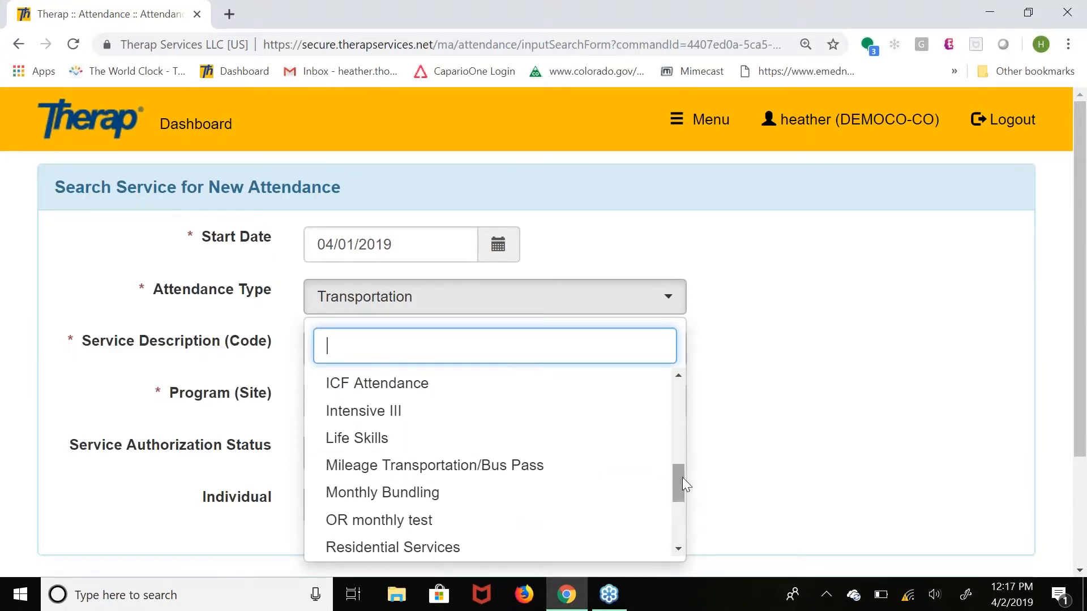
{"action": "left_click", "coordinate": [569, 469]}
Search for attendance with service Transportation - Month (T2002) and program Transportation (Northglenn Office).
{"action": "left_click", "coordinate": [383, 350]}
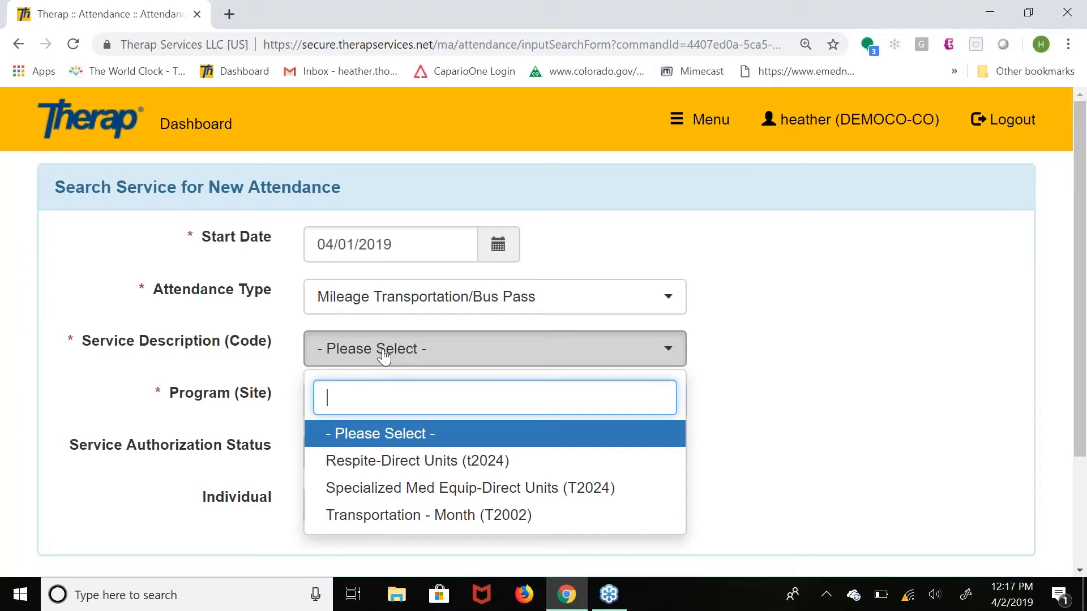
{"action": "left_click", "coordinate": [465, 517]}
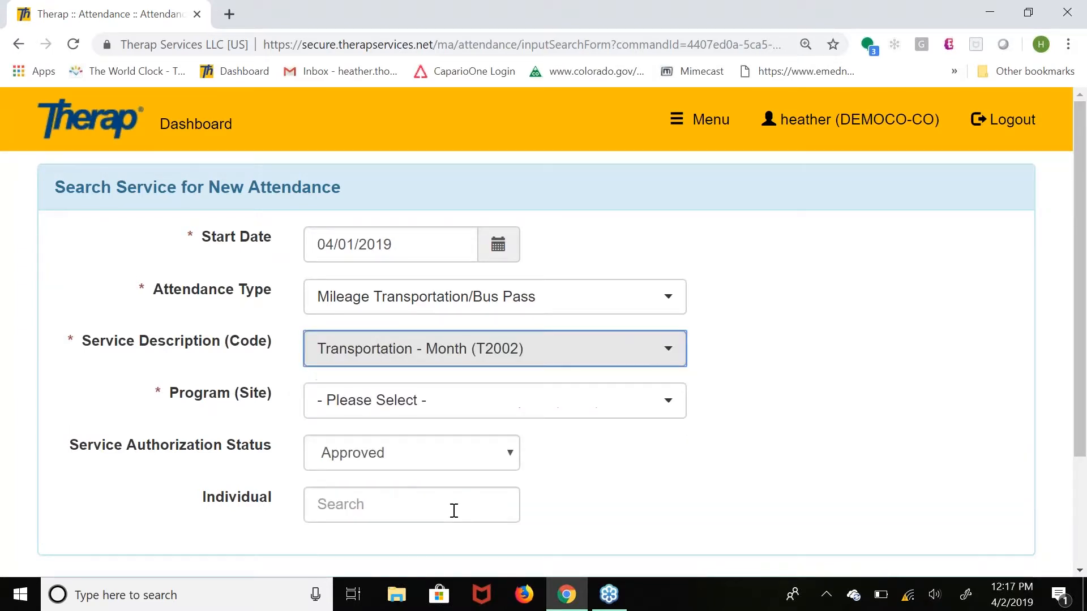
{"action": "left_click", "coordinate": [406, 407]}
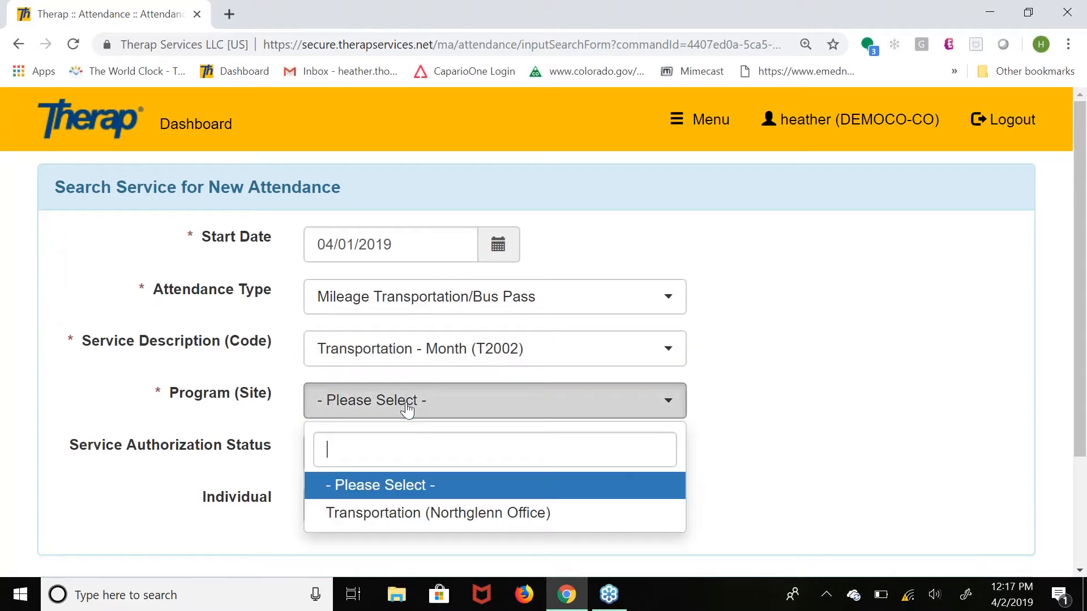
{"action": "left_click", "coordinate": [423, 512]}
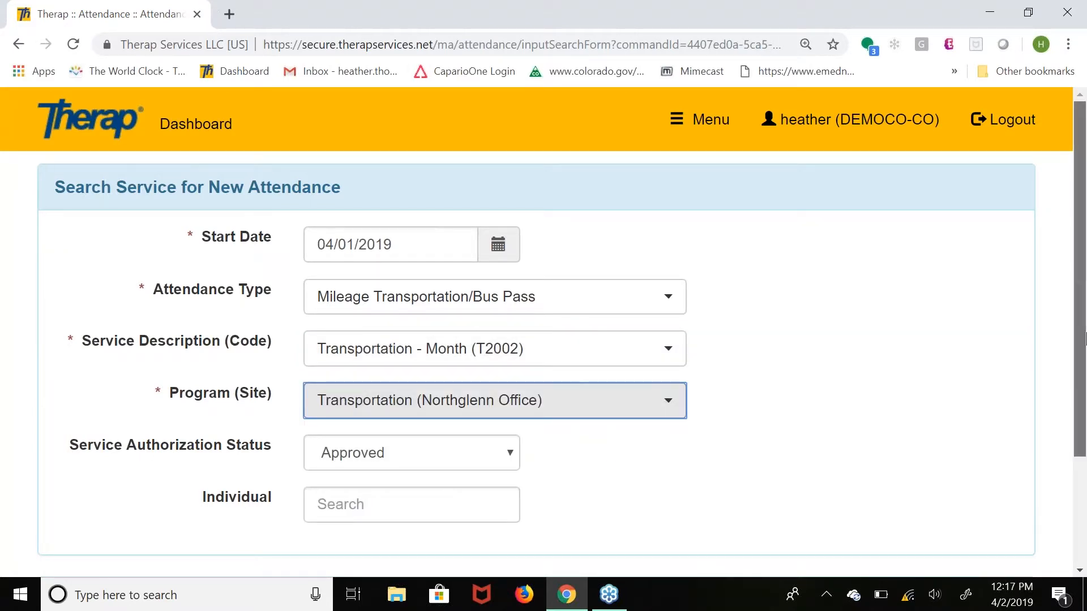
{"action": "scroll", "coordinate": [1085, 380], "scroll_direction": "down", "scroll_amount": 1}
{"action": "scroll", "coordinate": [1084, 379], "scroll_direction": "down", "scroll_amount": 3}
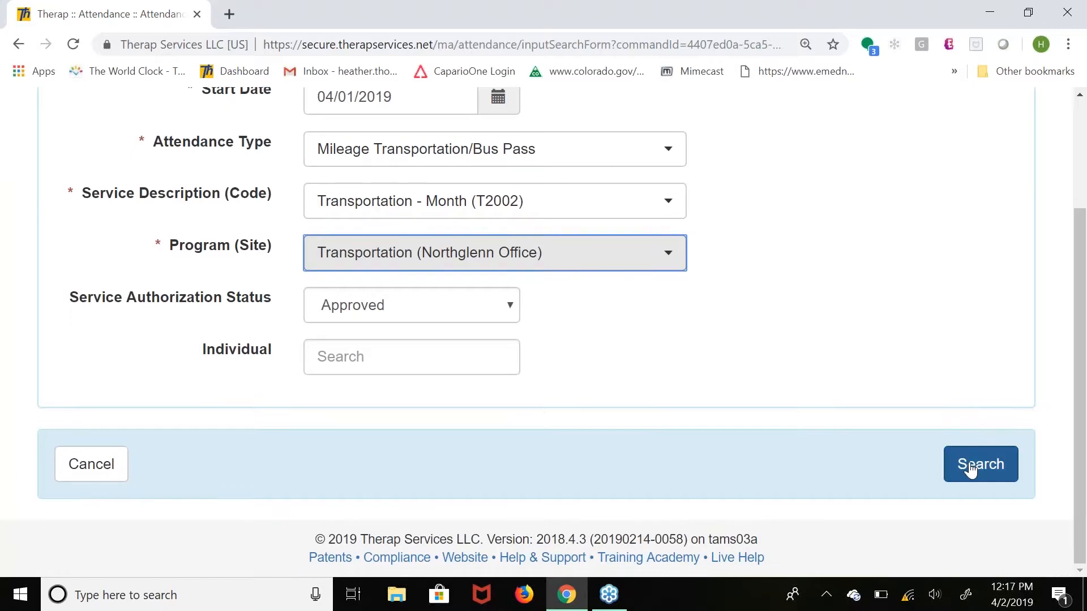
{"action": "left_click", "coordinate": [970, 466]}
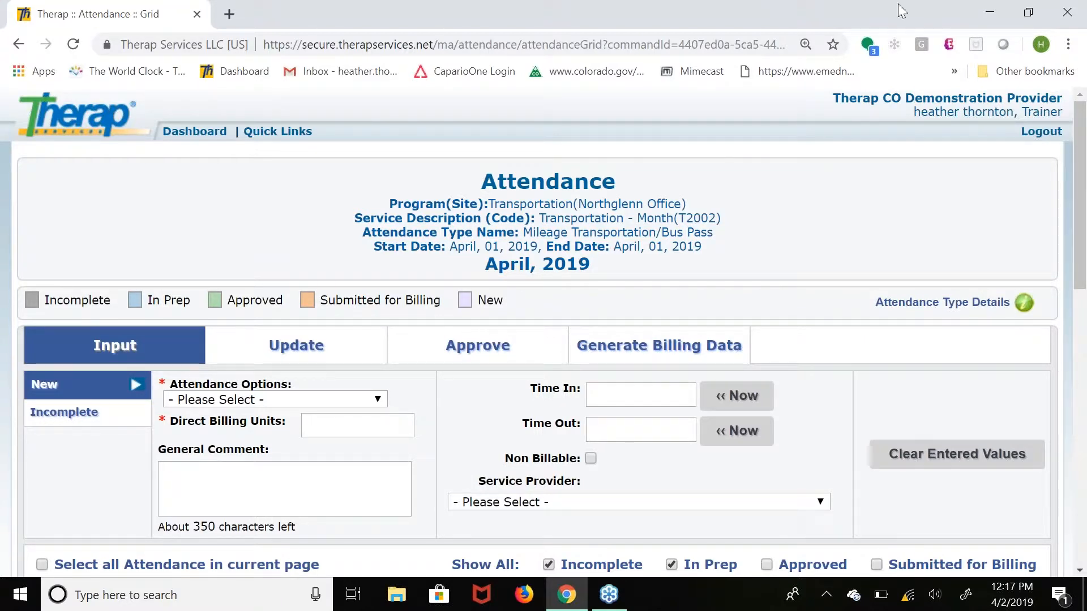
Examine the Mileage Transportation/Bus Pass attendance type details, and close them.
{"action": "left_click", "coordinate": [789, 25]}
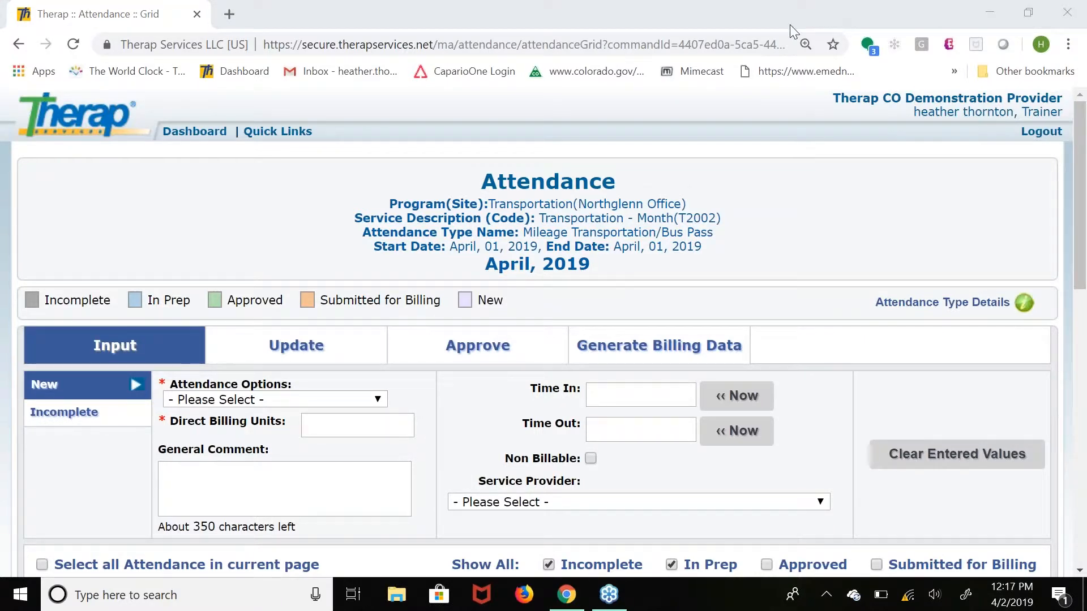
{"action": "left_click", "coordinate": [949, 308]}
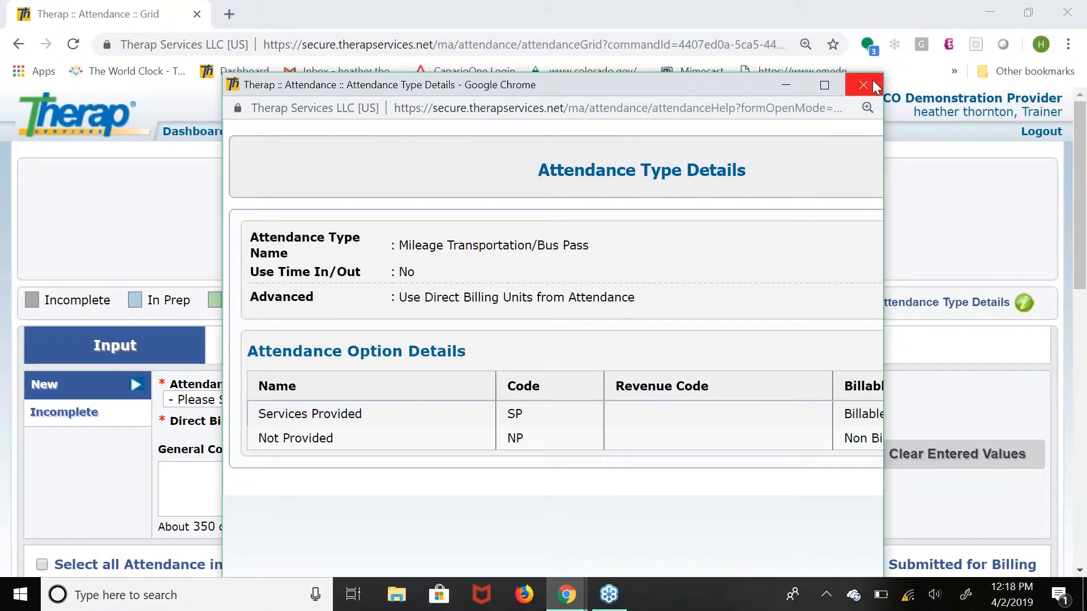
{"action": "left_click", "coordinate": [864, 95]}
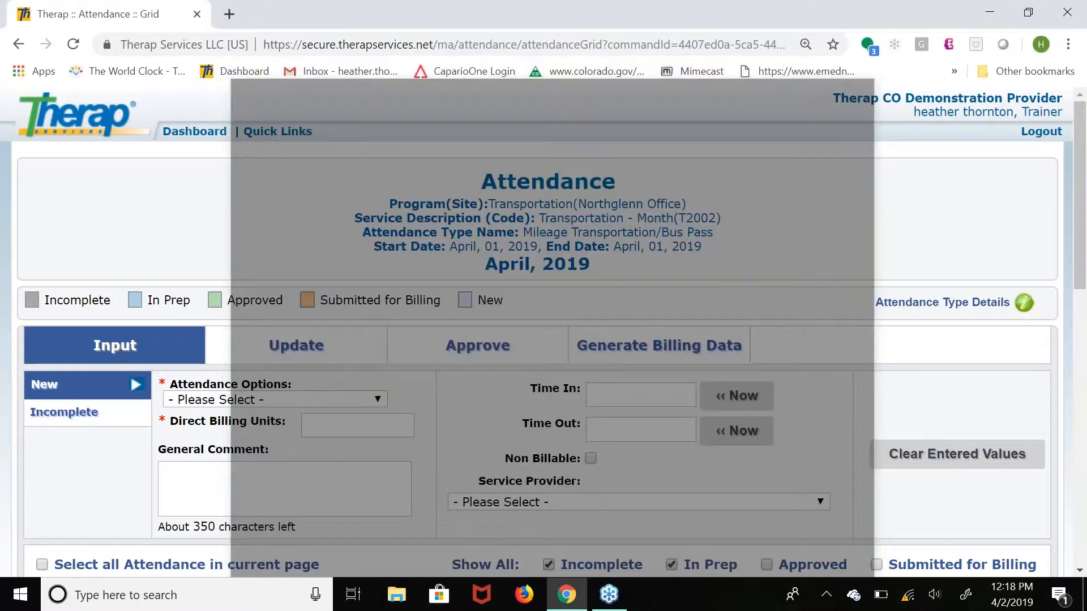
{"action": "left_click", "coordinate": [346, 433]}
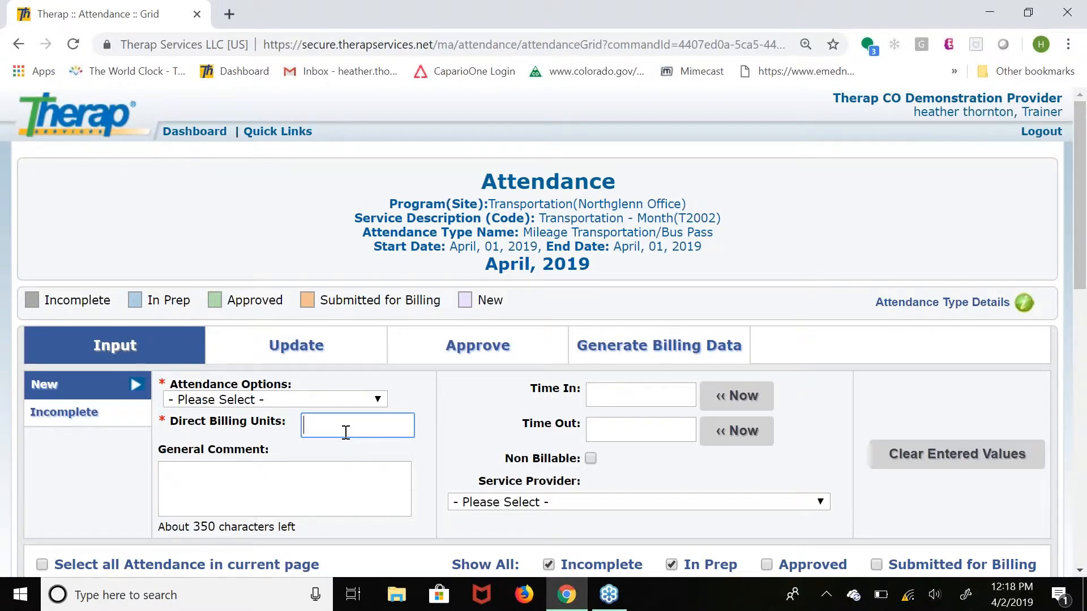
{"action": "type", "text": "26"}
{"action": "key", "text": "BackSpace"}
{"action": "key", "text": "BackSpace"}
Set the attendance option to Services Provided (SP) with 12 direct billing units, and select the individual's April 1 cell.
{"action": "left_click", "coordinate": [292, 402]}
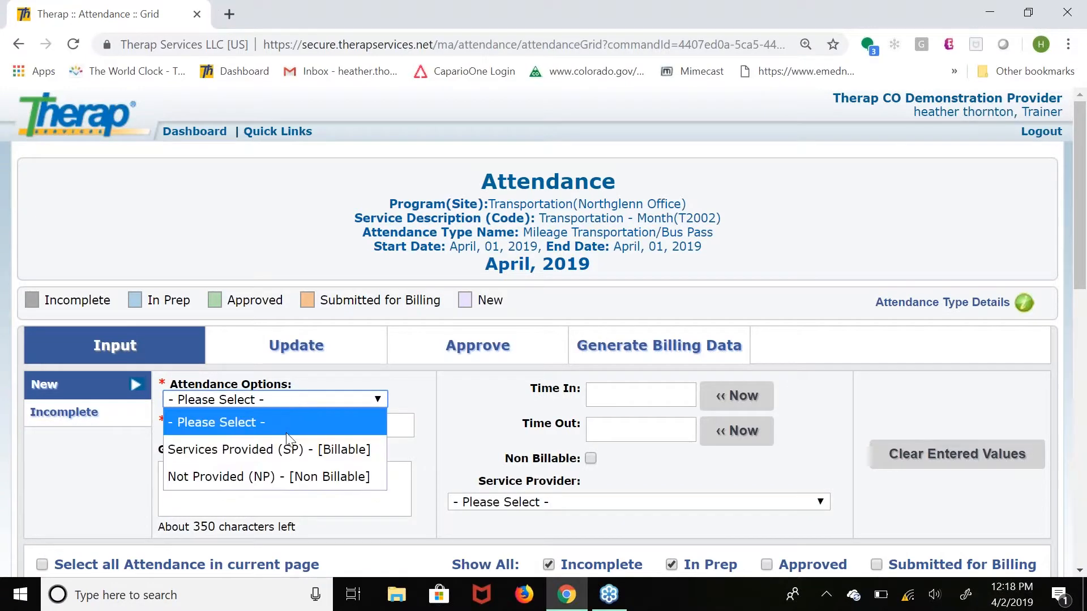
{"action": "left_click", "coordinate": [286, 443]}
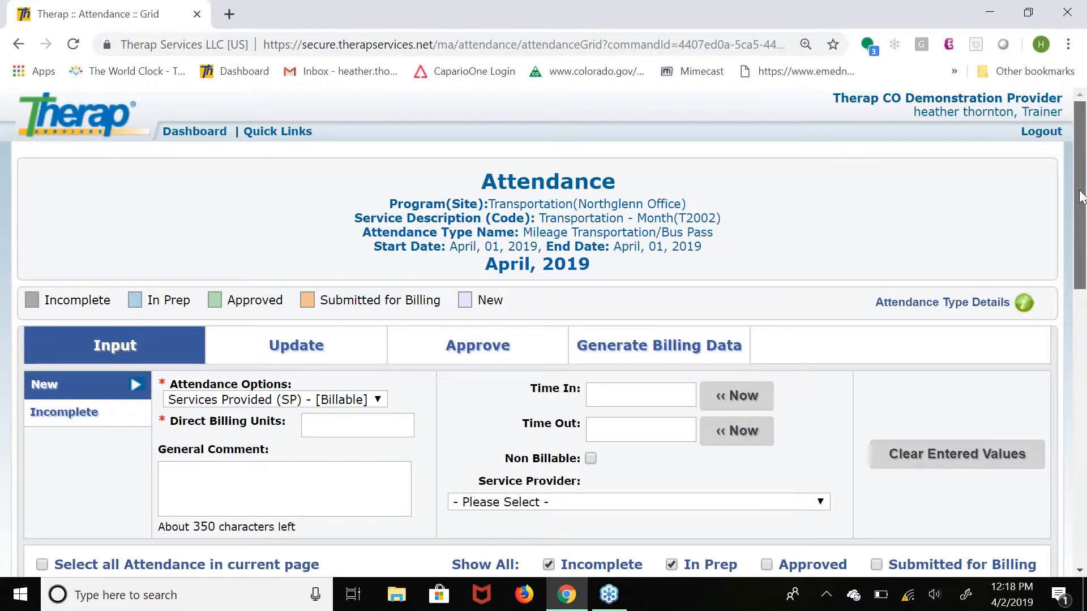
{"action": "left_click_drag", "start_coordinate": [1080, 196], "coordinate": [1083, 246]}
{"action": "left_click", "coordinate": [334, 288]}
{"action": "type", "text": "12"}
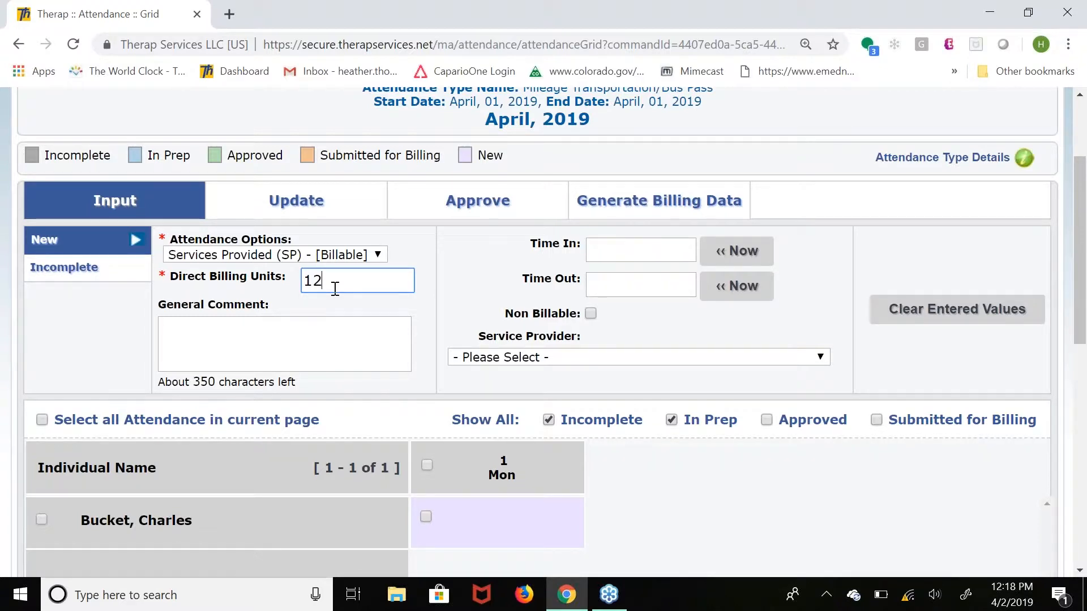
{"action": "left_click", "coordinate": [426, 517]}
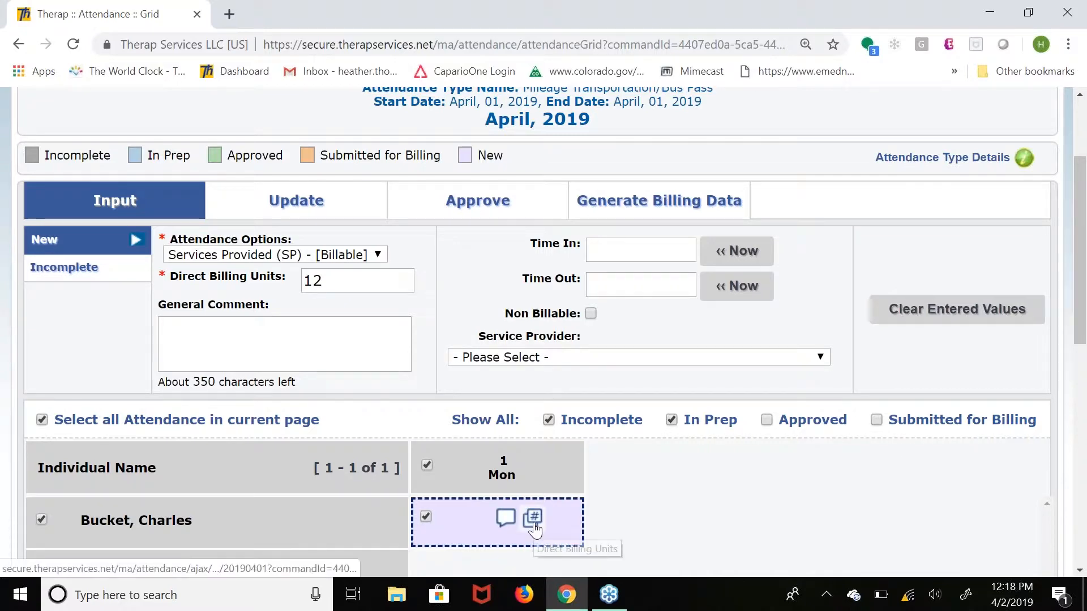
Examine the separate Direct Billing Units entry for the selected April 1 cell, and close it.
{"action": "left_click", "coordinate": [532, 518]}
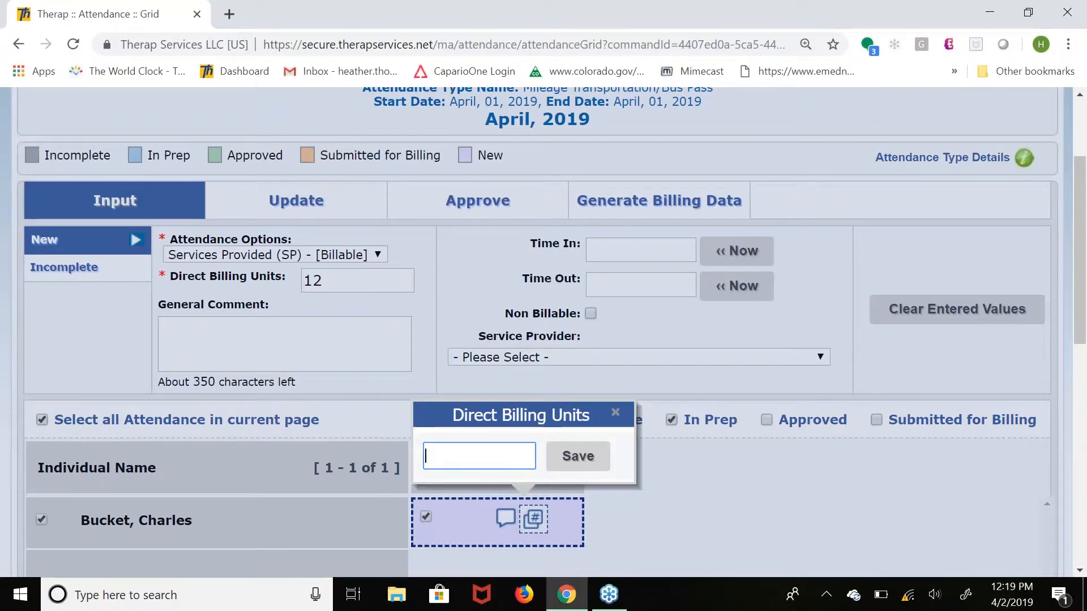
{"action": "left_click", "coordinate": [362, 293]}
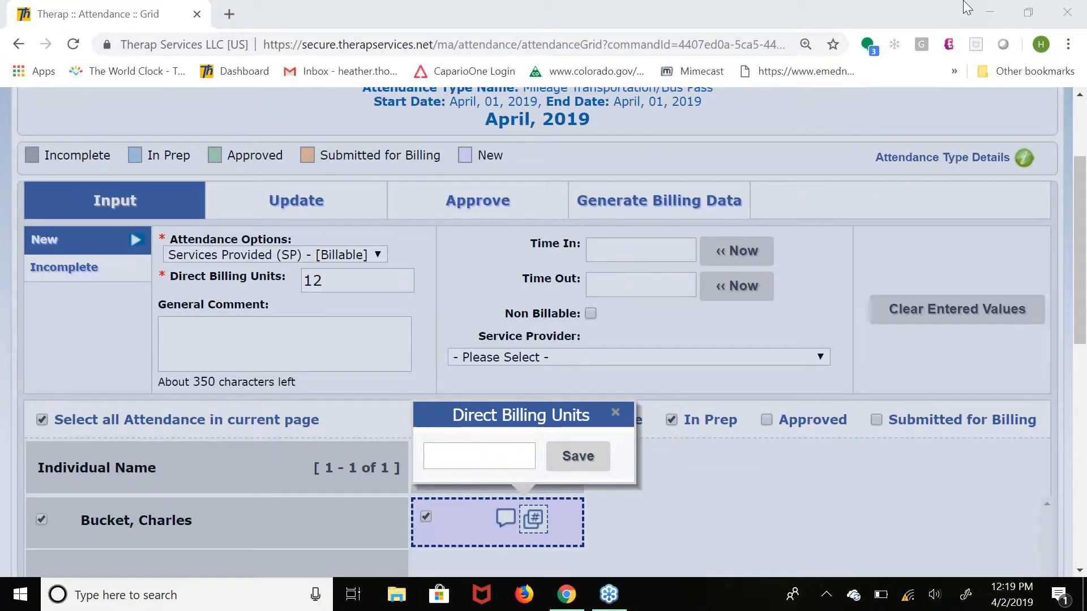
{"action": "left_click", "coordinate": [616, 416]}
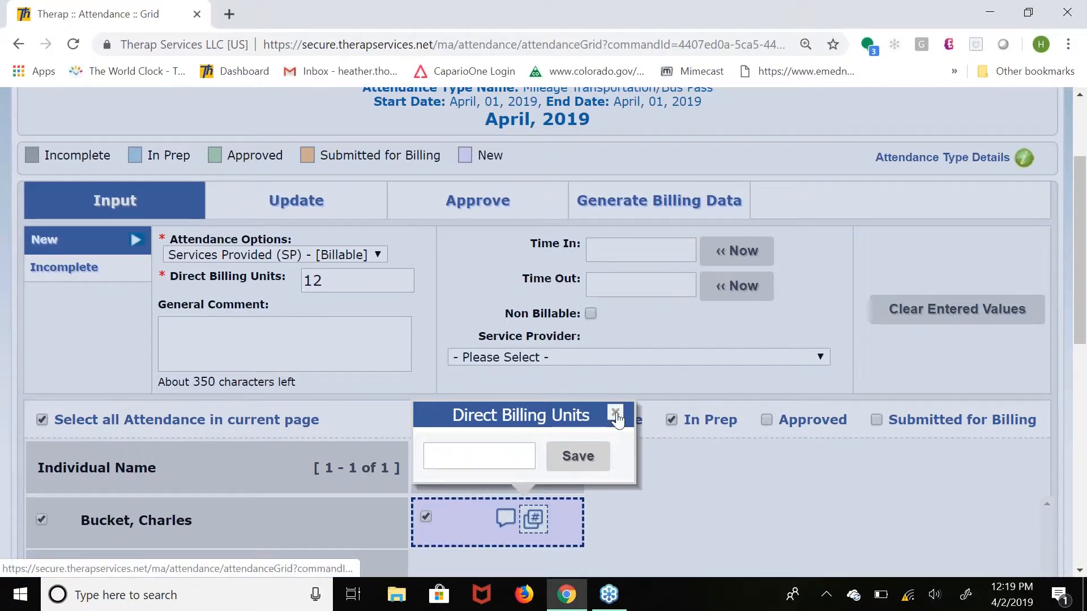
{"action": "left_click", "coordinate": [616, 414]}
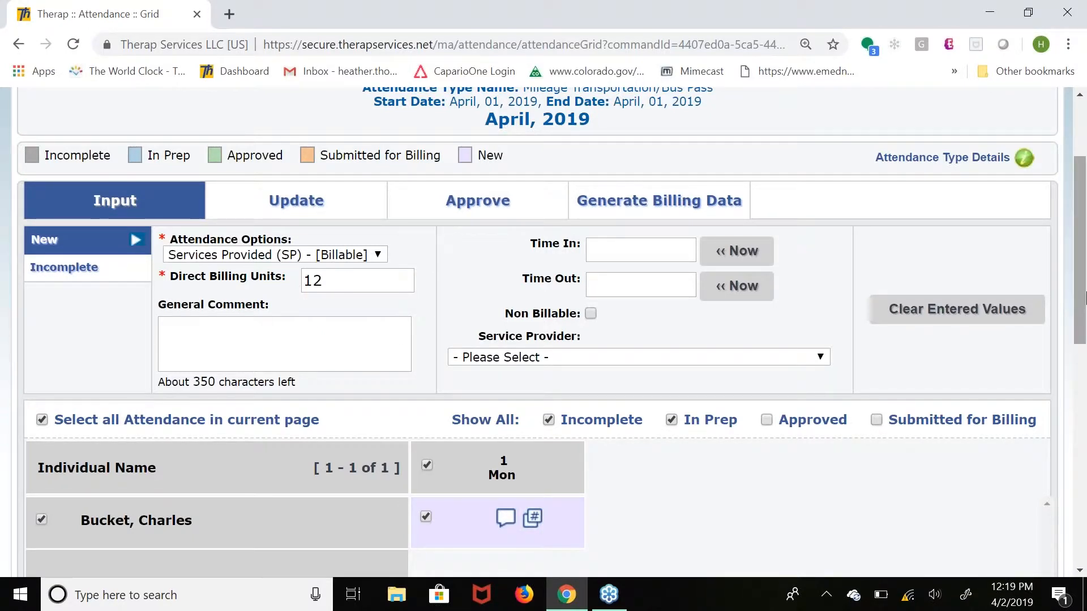
Submit the new Mileage Transportation/Bus Pass attendance, and check the available attendance options.
{"action": "left_click_drag", "start_coordinate": [1085, 314], "coordinate": [1085, 457]}
{"action": "left_click", "coordinate": [975, 548]}
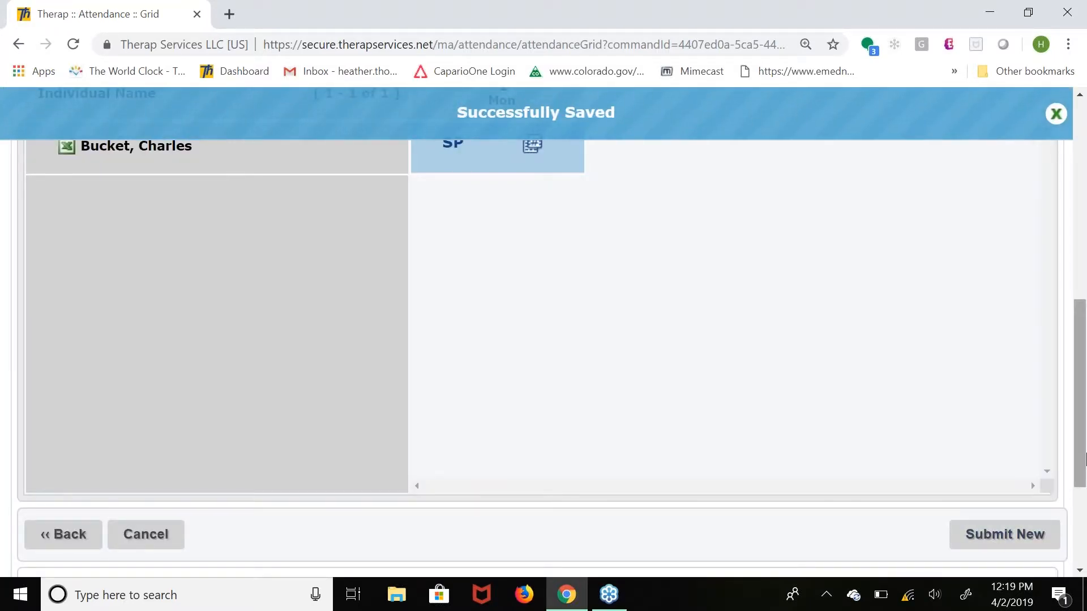
{"action": "left_click_drag", "start_coordinate": [1084, 445], "coordinate": [1085, 327]}
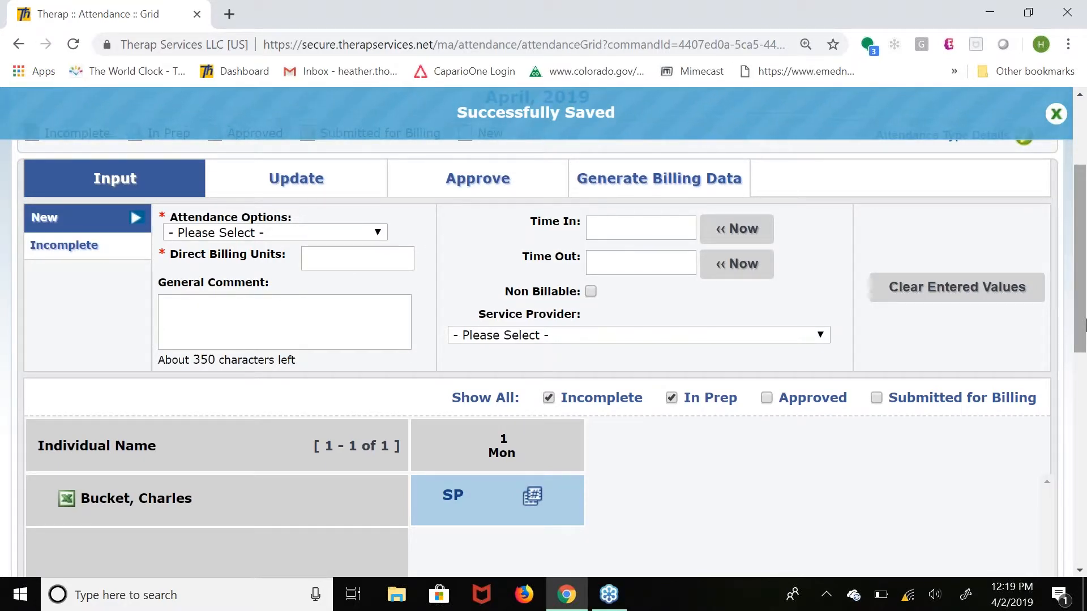
{"action": "left_click", "coordinate": [221, 237]}
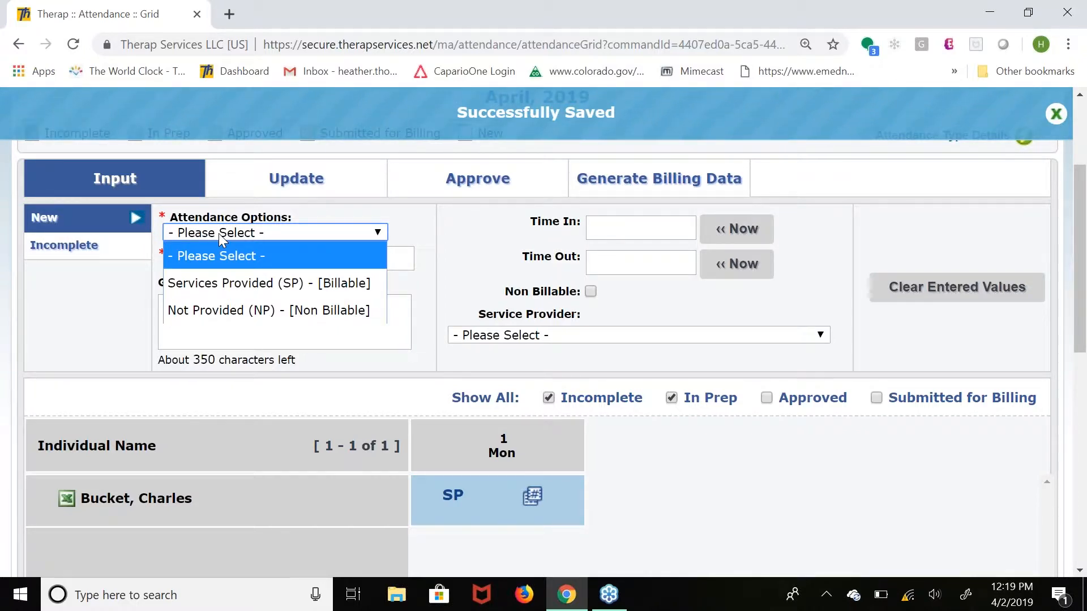
{"action": "mouse_move", "coordinate": [1084, 273]}
{"action": "left_mouse_down"}
{"action": "mouse_move", "coordinate": [1086, 256]}
{"action": "mouse_move", "coordinate": [1085, 278]}
{"action": "left_mouse_up"}
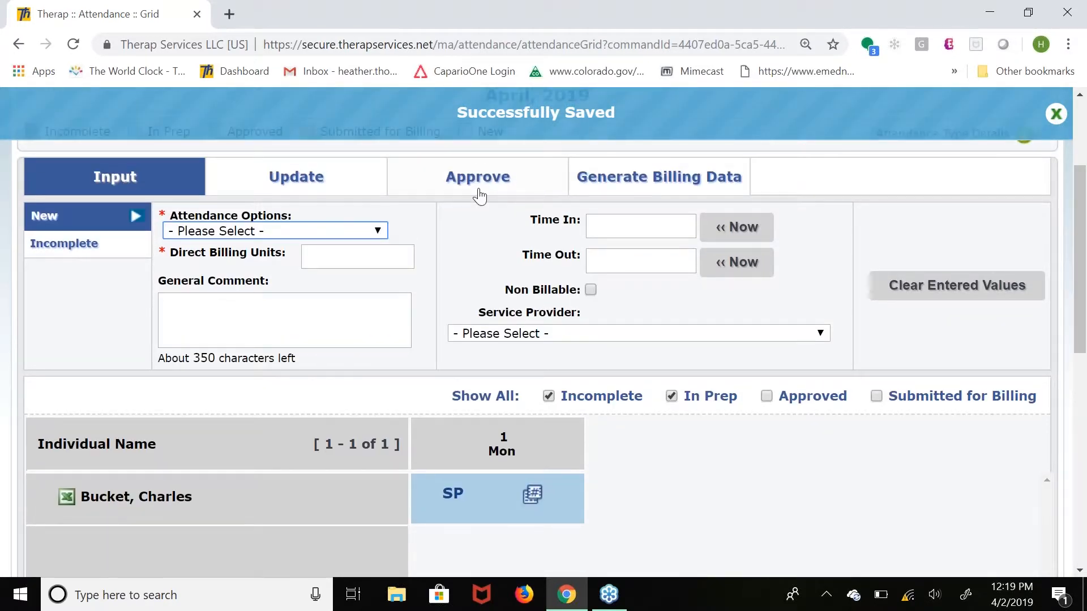
Approve all Mileage Transportation/Bus Pass attendance on the current page.
{"action": "left_click", "coordinate": [476, 191]}
{"action": "left_click", "coordinate": [42, 221]}
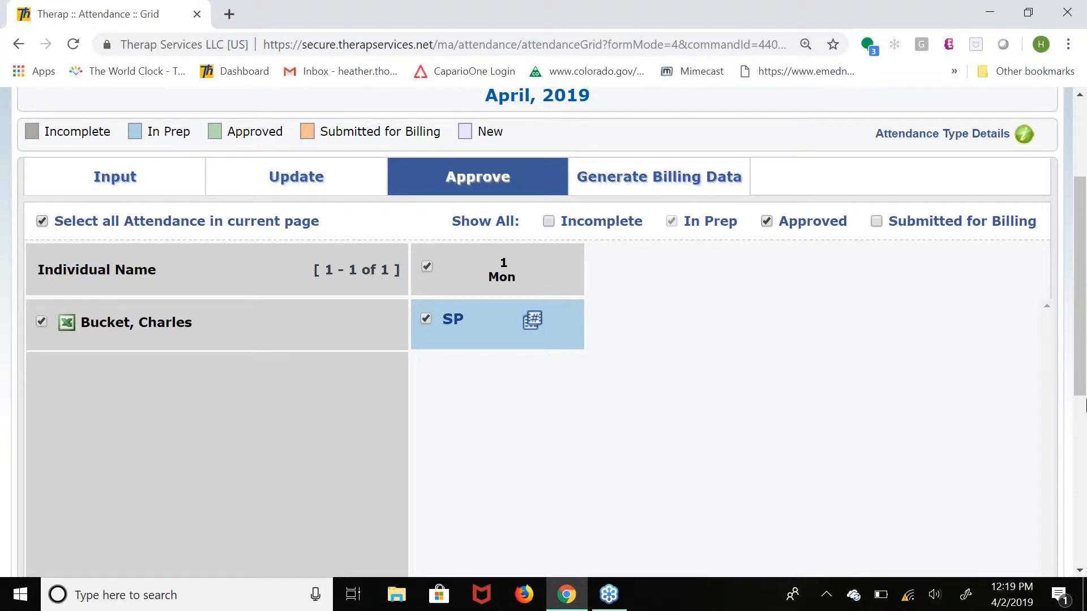
{"action": "left_click_drag", "start_coordinate": [1084, 362], "coordinate": [1085, 485]}
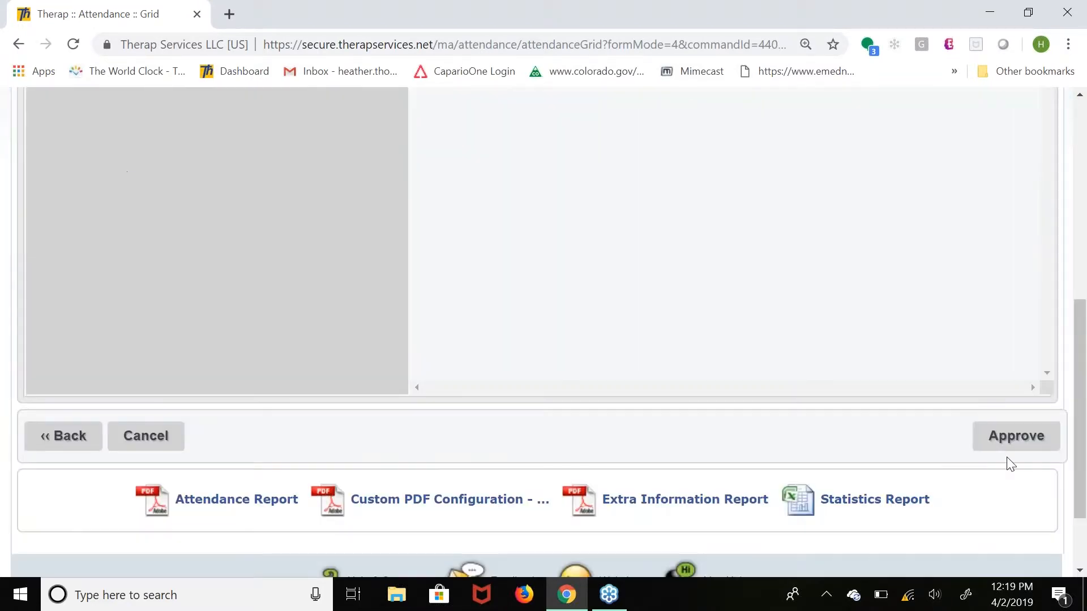
{"action": "left_click", "coordinate": [1016, 436]}
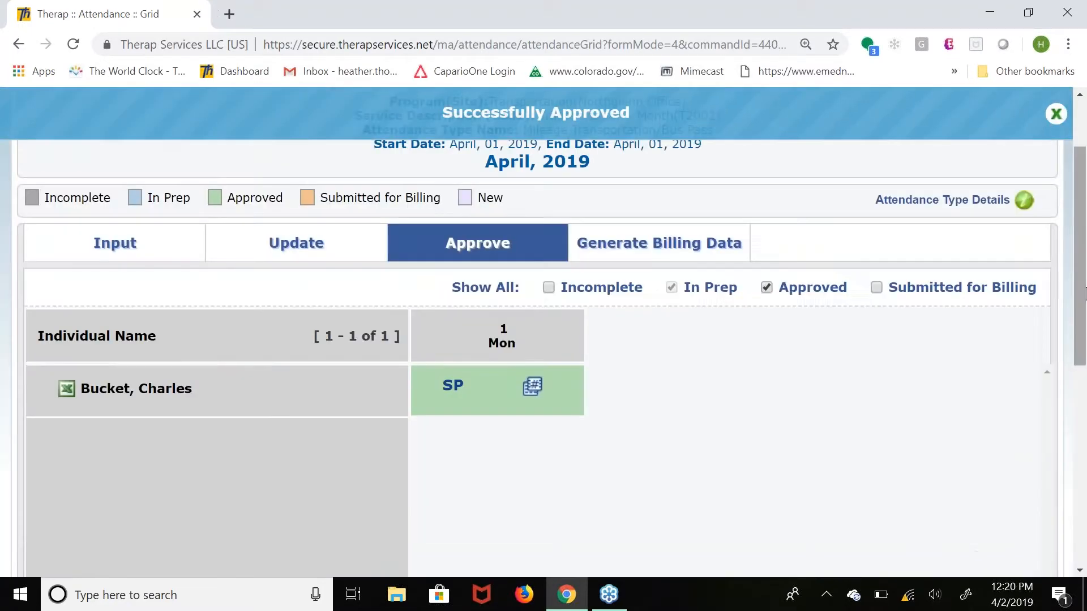
Generate billing data for all the approved Mileage Transportation/Bus Pass attendance on the page, and dismiss the submission message.
{"action": "left_click", "coordinate": [603, 244]}
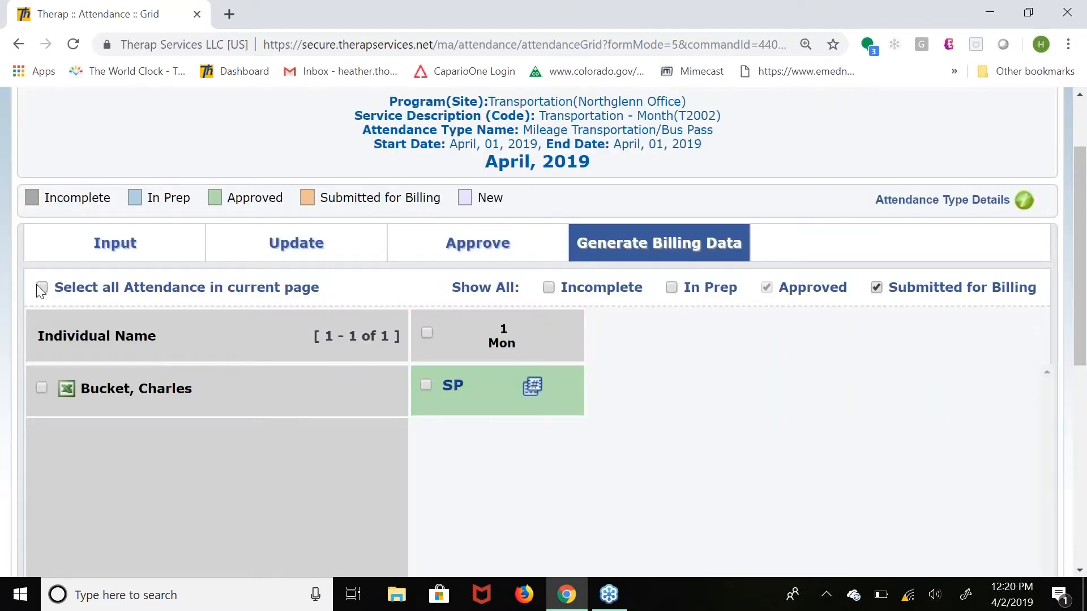
{"action": "left_click", "coordinate": [42, 288]}
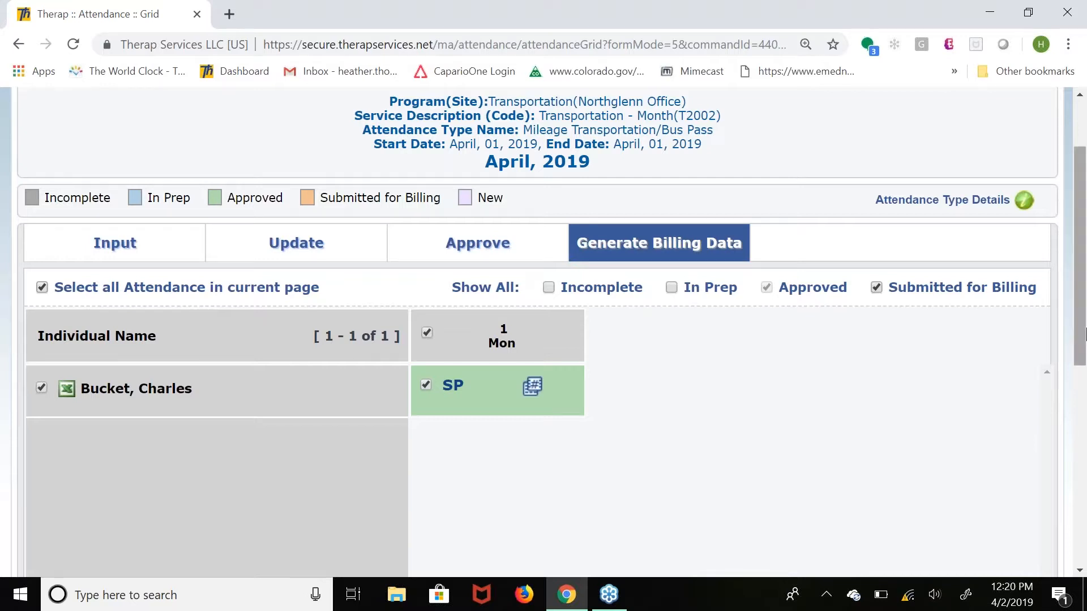
{"action": "scroll", "coordinate": [1084, 391], "scroll_direction": "down", "scroll_amount": 1}
{"action": "scroll", "coordinate": [1084, 391], "scroll_direction": "down", "scroll_amount": 5}
{"action": "left_click", "coordinate": [992, 498]}
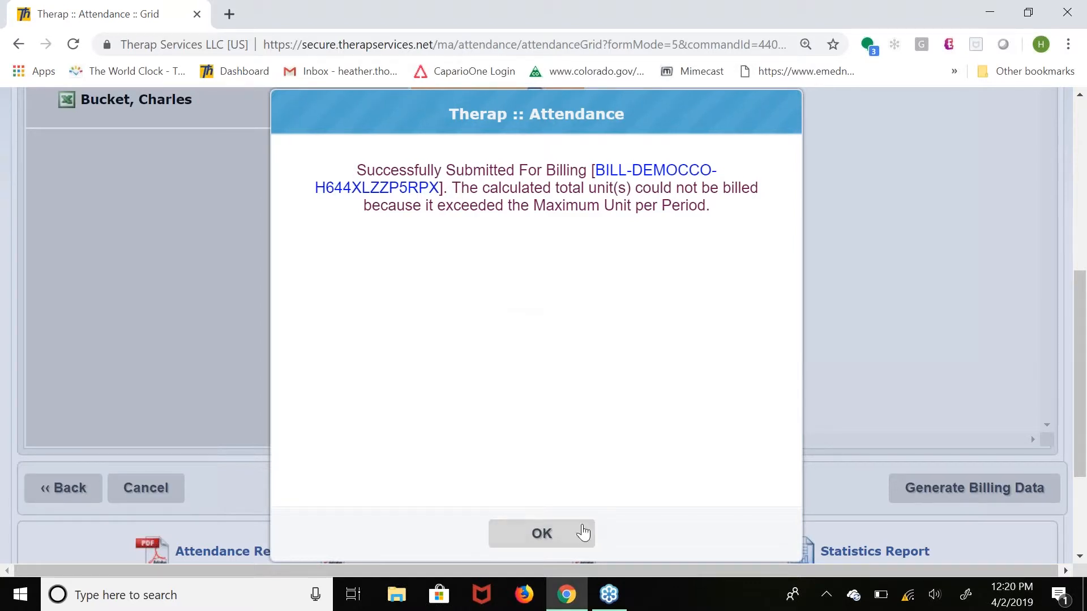
{"action": "left_click", "coordinate": [542, 534]}
{"action": "left_click_drag", "start_coordinate": [554, 109], "coordinate": [508, 113]}
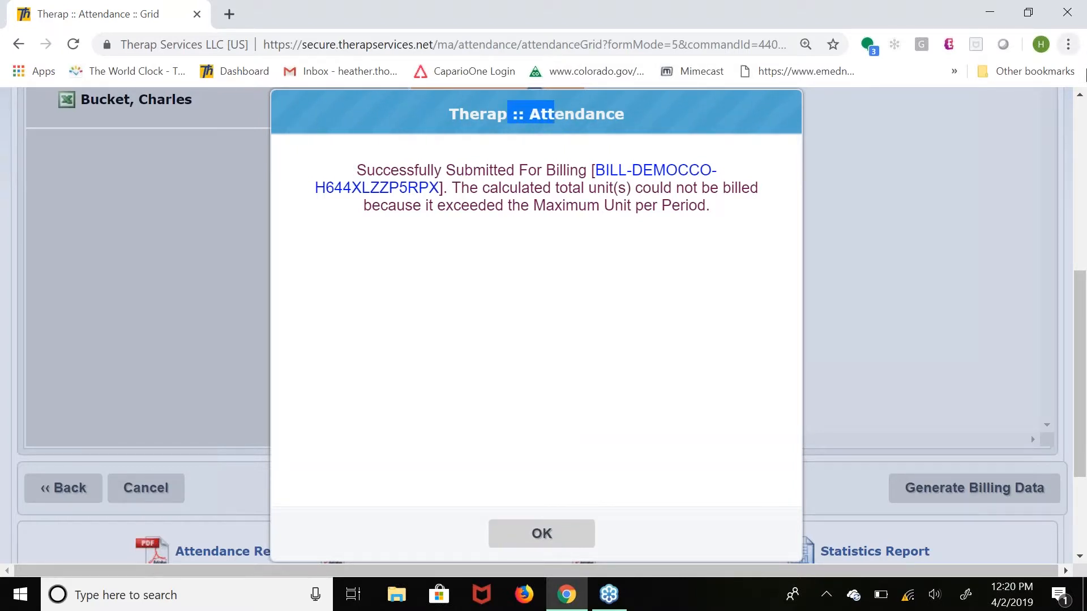
{"action": "left_click", "coordinate": [511, 540]}
Leave the attendance grid and open the attendance data search from the billing dashboard.
{"action": "scroll", "coordinate": [175, 327], "scroll_direction": "up", "scroll_amount": 1}
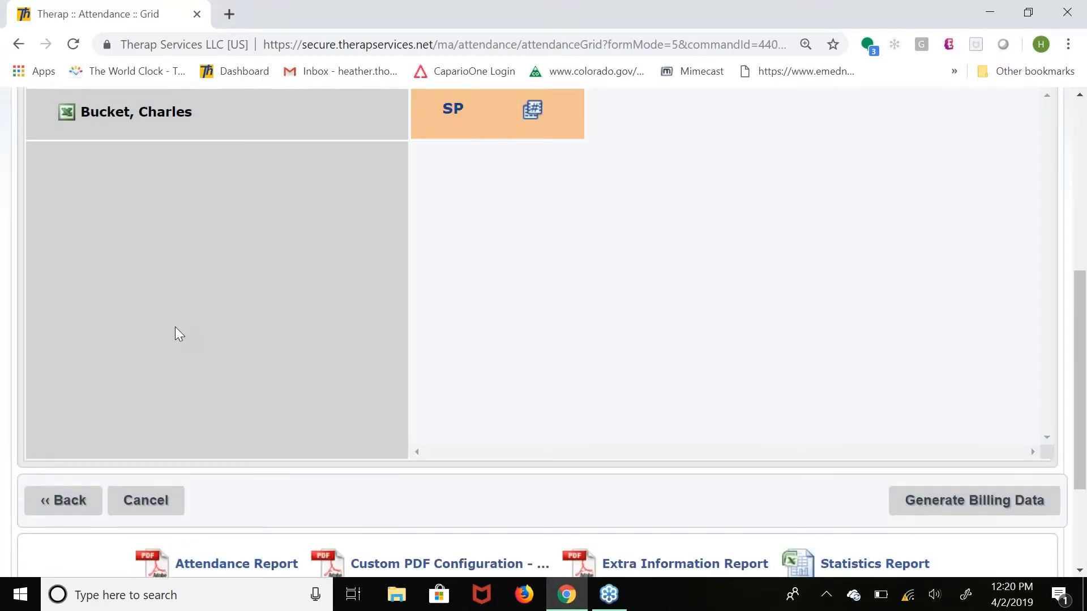
{"action": "scroll", "coordinate": [175, 328], "scroll_direction": "up", "scroll_amount": 2}
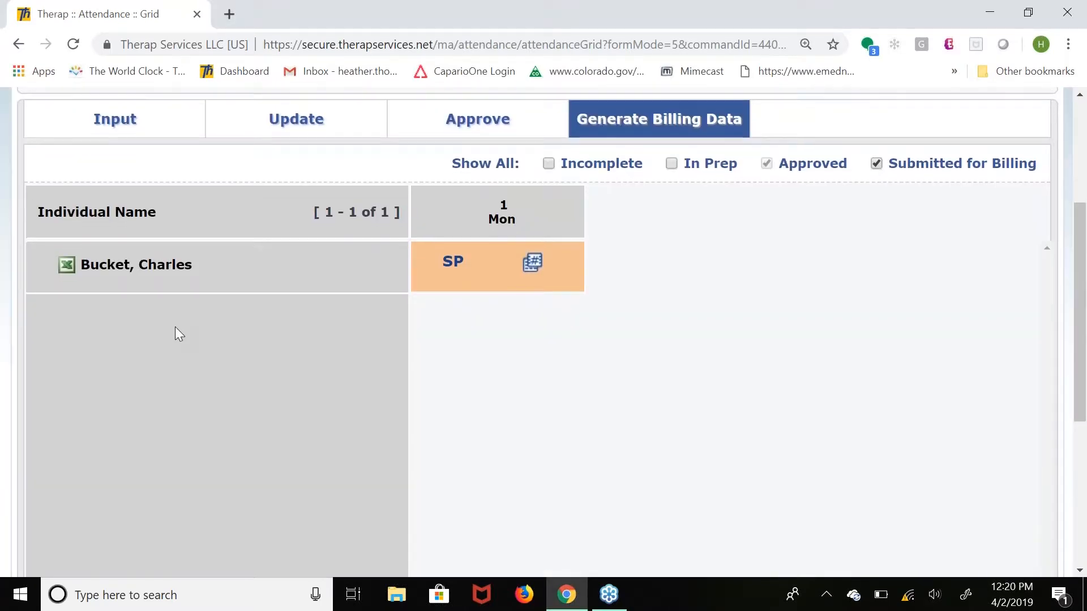
{"action": "scroll", "coordinate": [174, 327], "scroll_direction": "down", "scroll_amount": 4}
{"action": "left_click", "coordinate": [62, 428]}
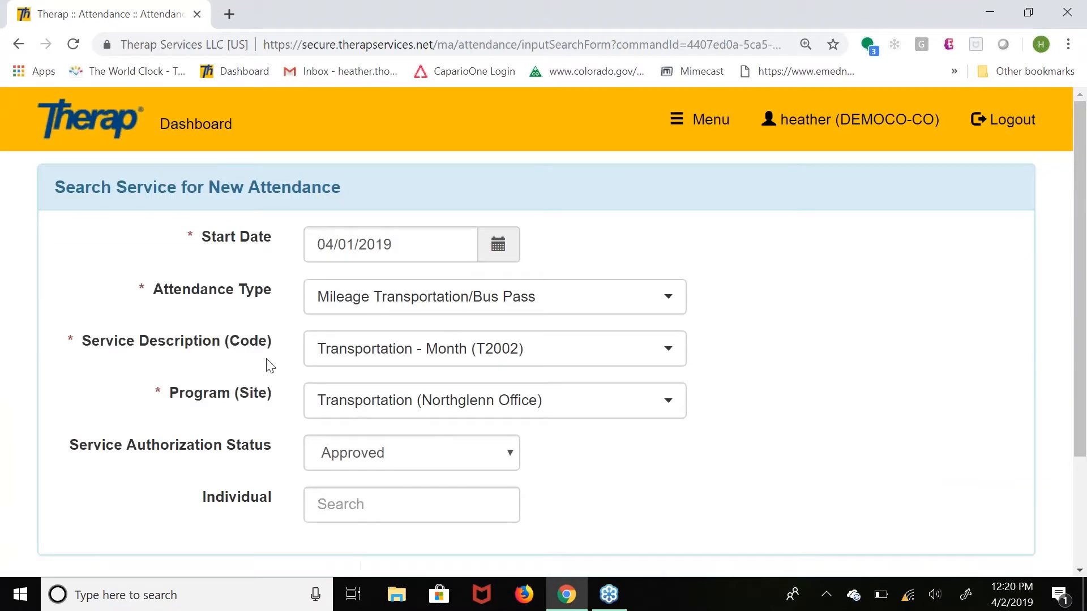
{"action": "left_click", "coordinate": [199, 149]}
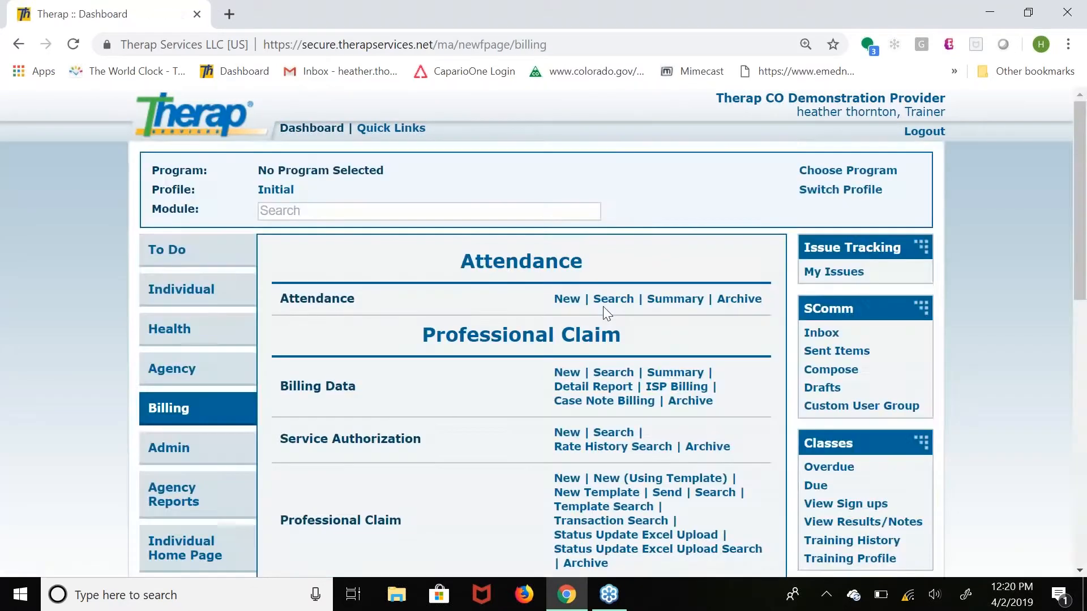
{"action": "left_click", "coordinate": [612, 298]}
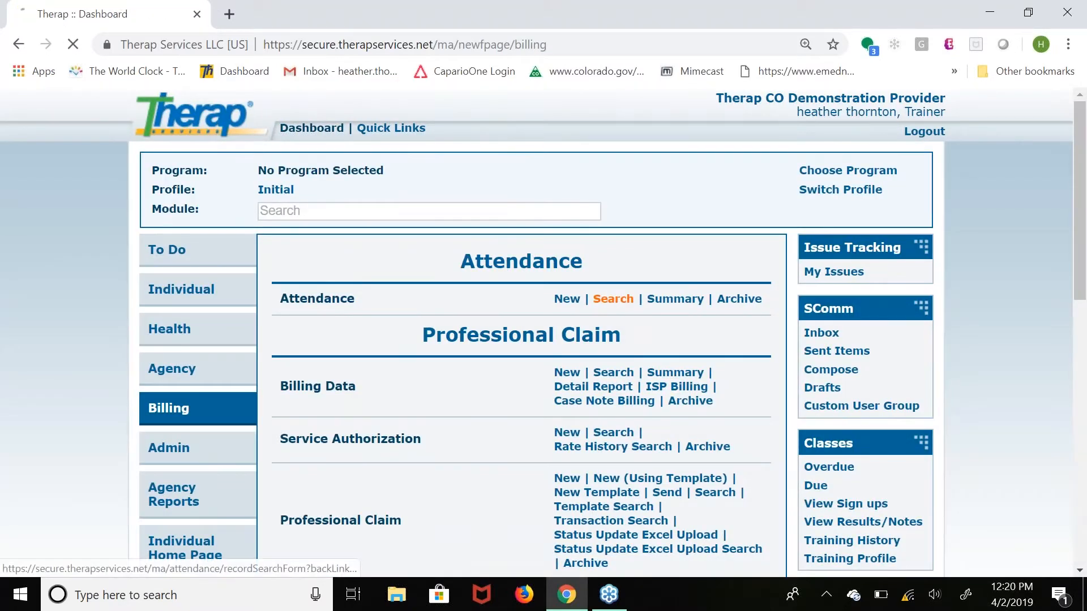
Set the attendance search to 04/01/2019 through 04/02/2019 with attendance type Transportation.
{"action": "left_click", "coordinate": [503, 243]}
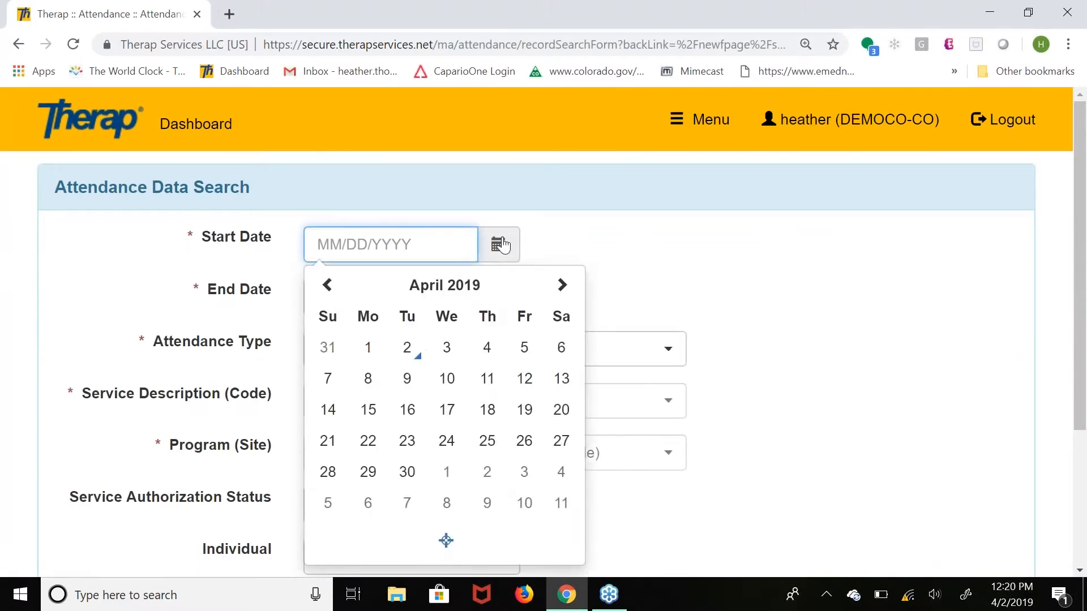
{"action": "left_click", "coordinate": [367, 348]}
{"action": "left_click", "coordinate": [503, 298]}
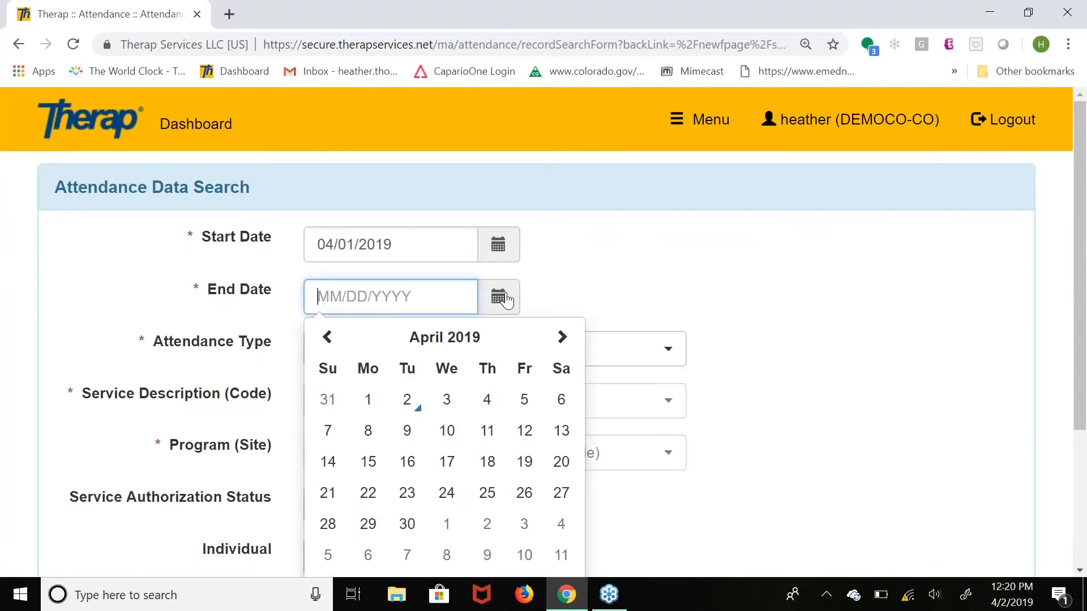
{"action": "left_click", "coordinate": [407, 403]}
{"action": "left_click", "coordinate": [427, 348]}
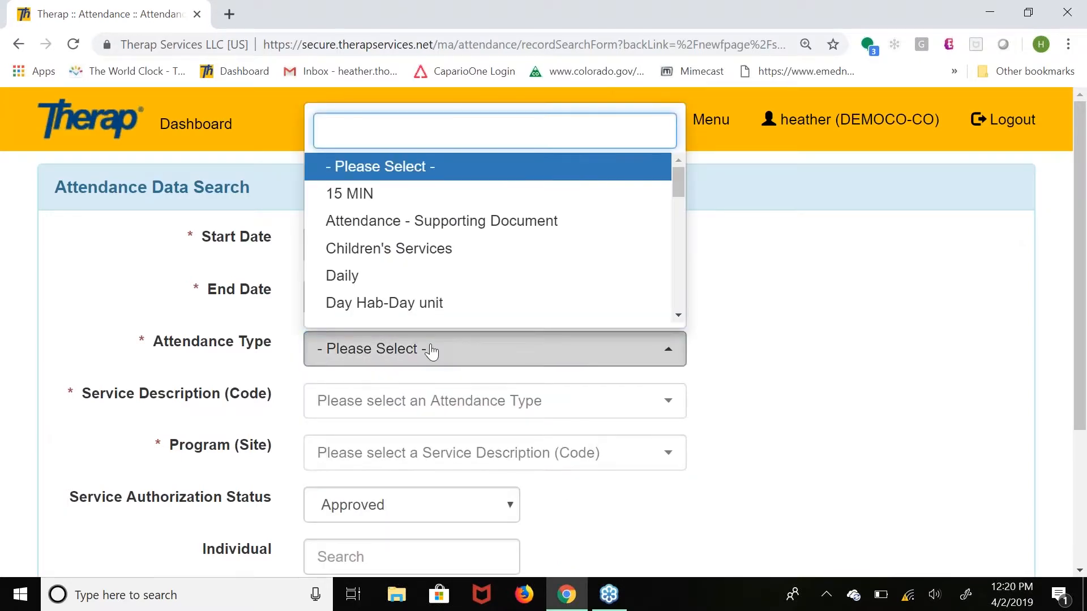
{"action": "left_click_drag", "start_coordinate": [678, 187], "coordinate": [700, 311]}
{"action": "left_click", "coordinate": [429, 238]}
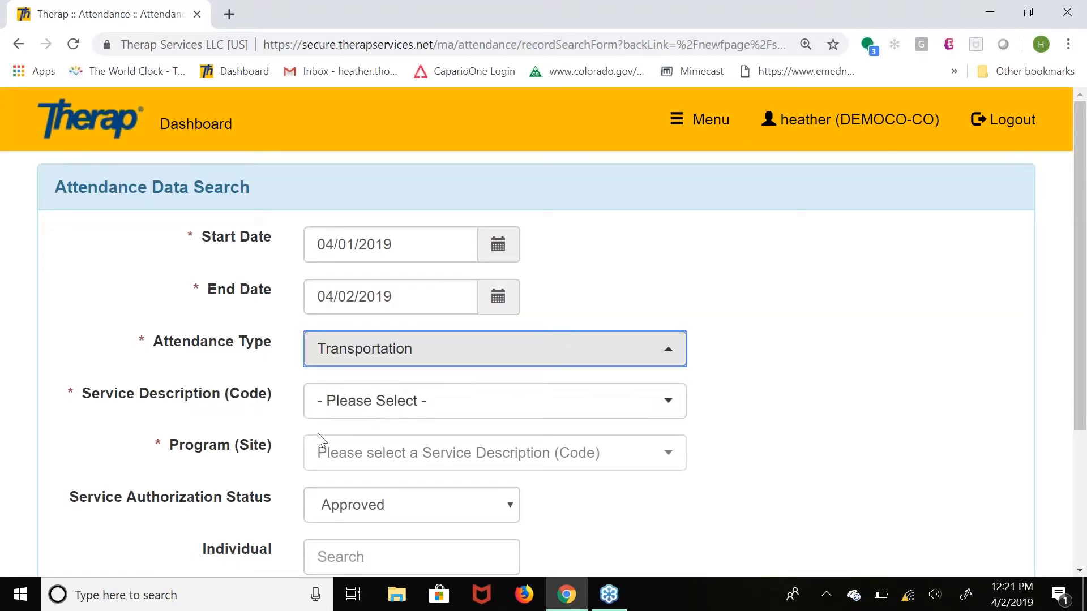
Search with service Transportation - Trip - Zone 1 (T2003) and program Residential Supports (Denver Residential Supports), and show the attendance input form.
{"action": "left_click", "coordinate": [389, 414]}
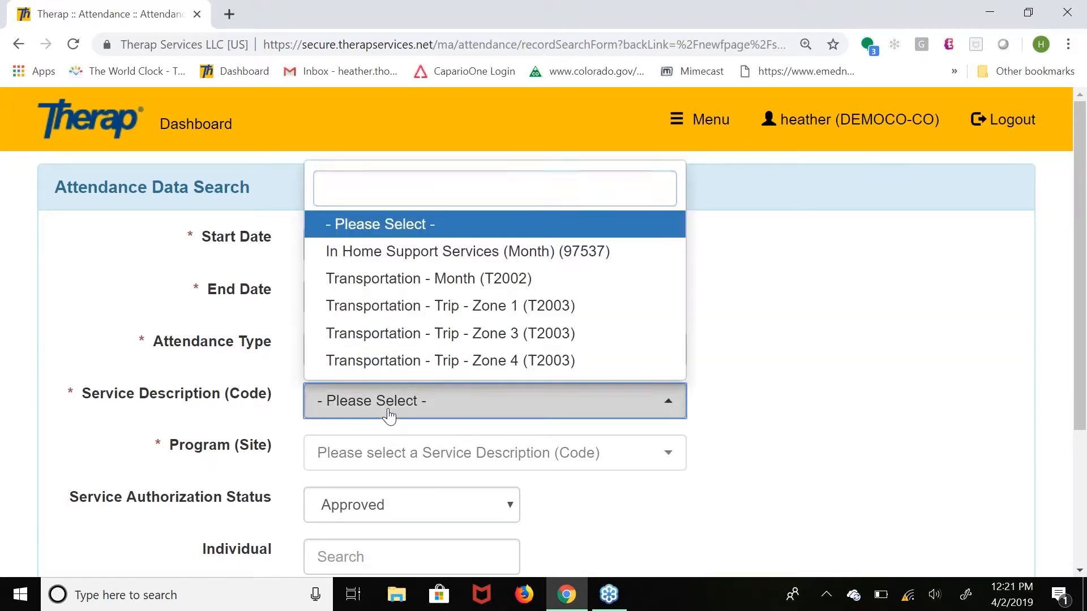
{"action": "left_click", "coordinate": [417, 306]}
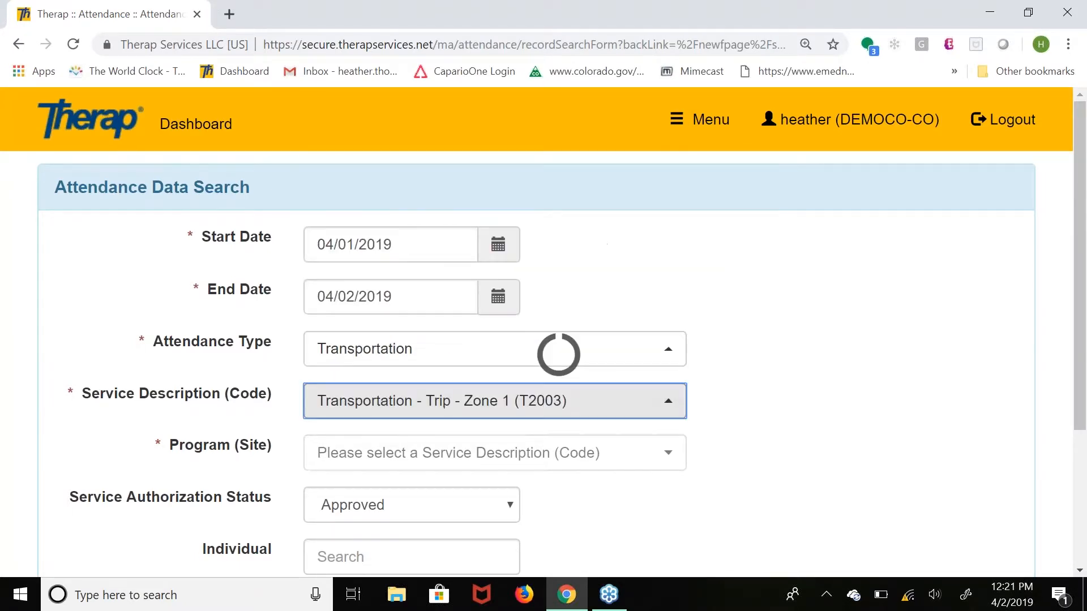
{"action": "left_click", "coordinate": [498, 464]}
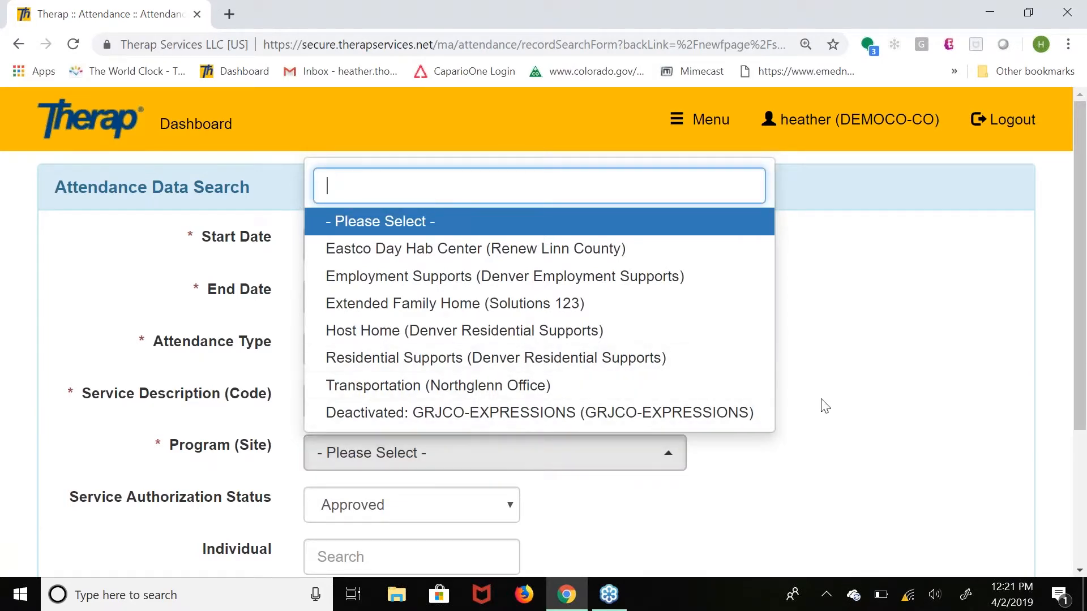
{"action": "left_click", "coordinate": [623, 358]}
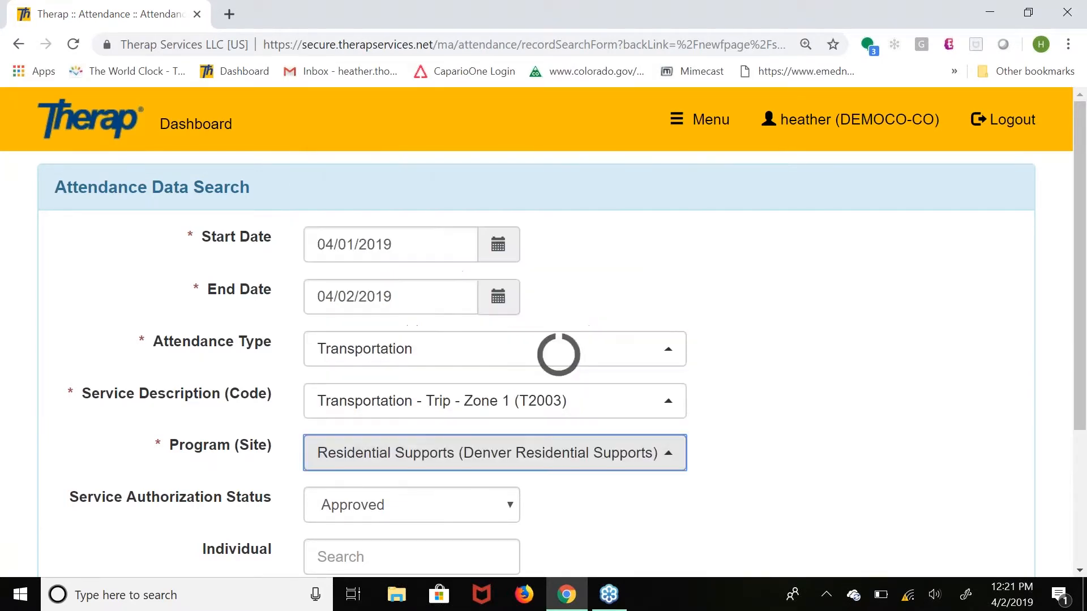
{"action": "left_click", "coordinate": [1078, 572]}
{"action": "left_click", "coordinate": [1078, 572]}
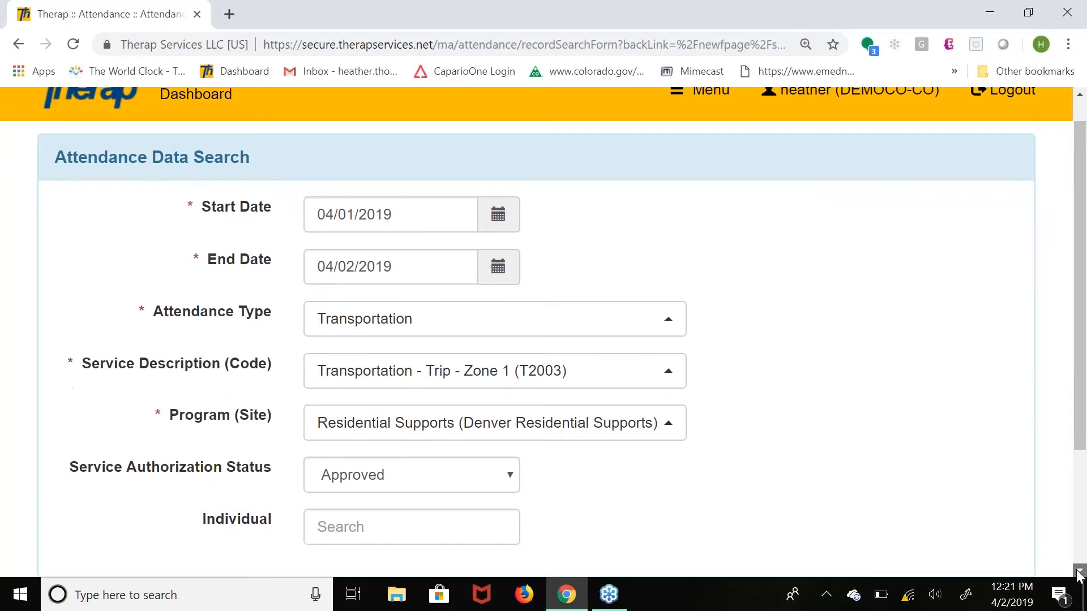
{"action": "left_click", "coordinate": [980, 528]}
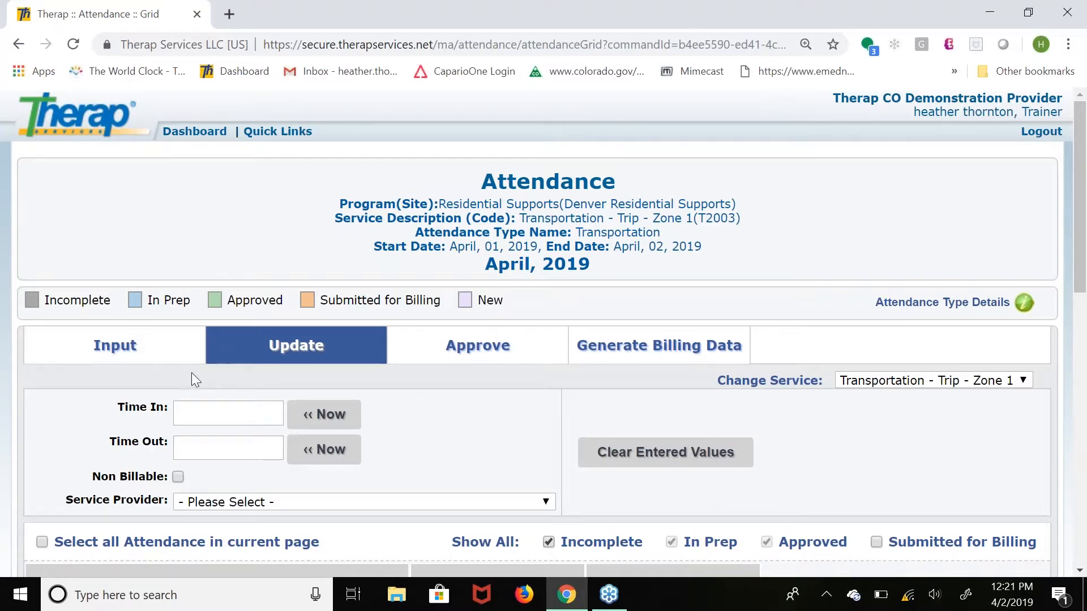
{"action": "left_click", "coordinate": [134, 350]}
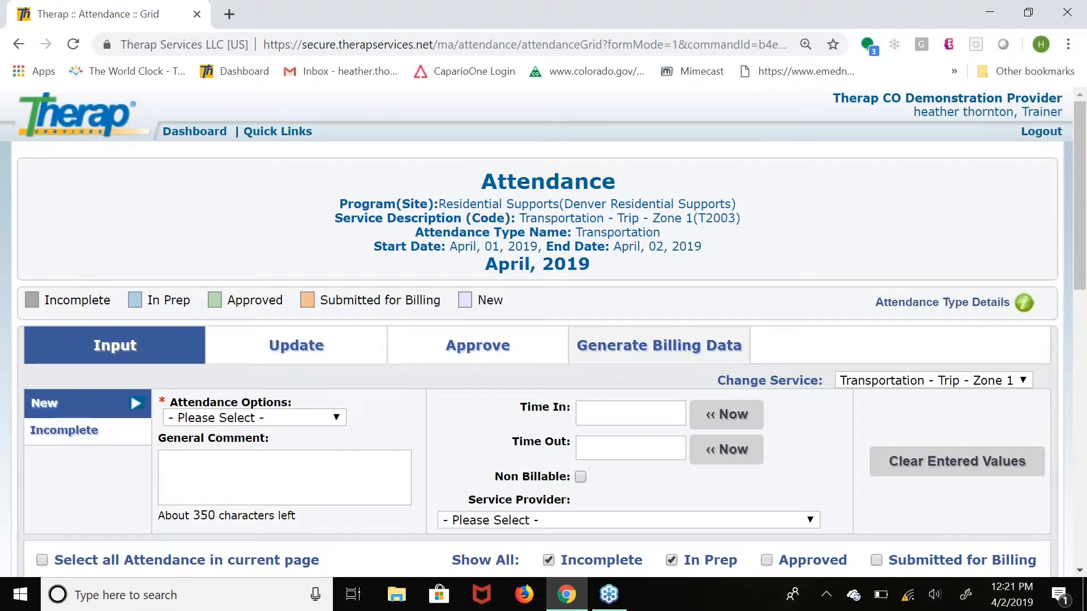
Approve the in-prep Transportation - Trip - Zone 1 (T2003) attendance for April 1, 2019.
{"action": "scroll", "coordinate": [1081, 572], "scroll_direction": "down", "scroll_amount": 3}
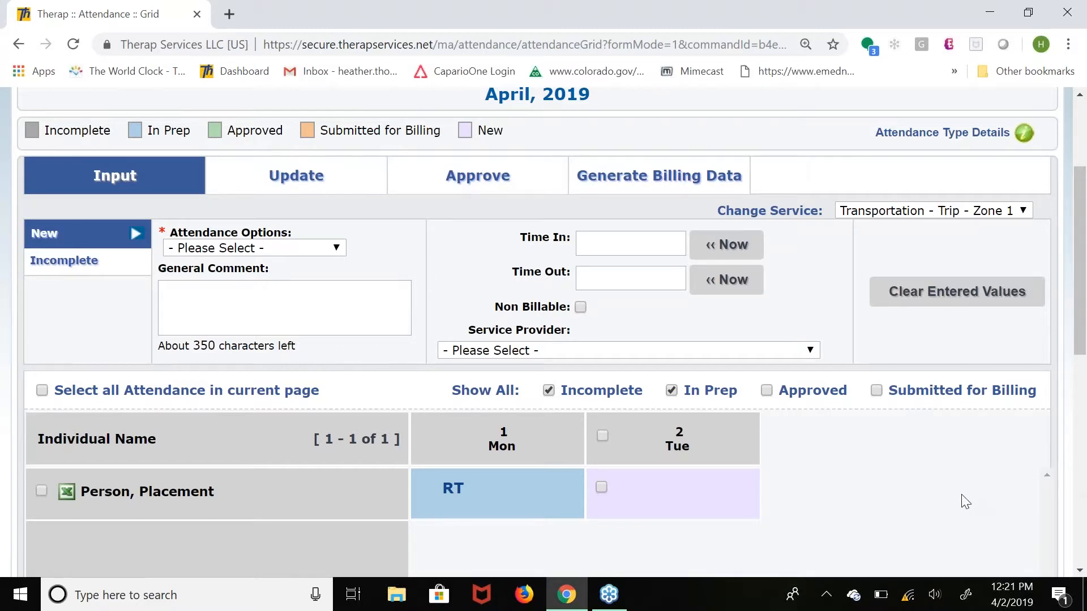
{"action": "scroll", "coordinate": [965, 502], "scroll_direction": "up", "scroll_amount": 1}
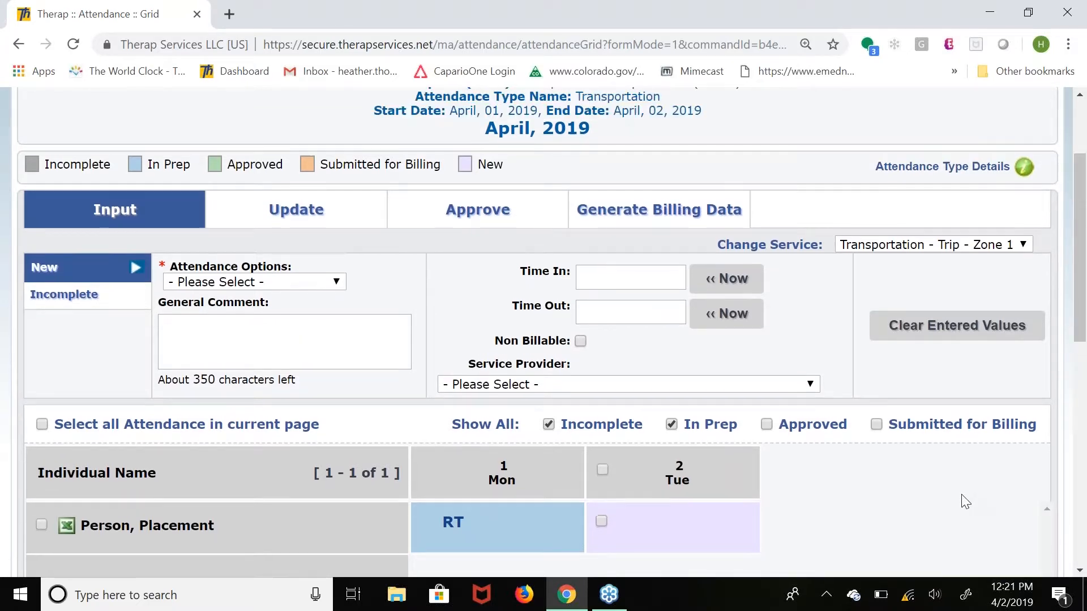
{"action": "scroll", "coordinate": [961, 494], "scroll_direction": "up", "scroll_amount": 3}
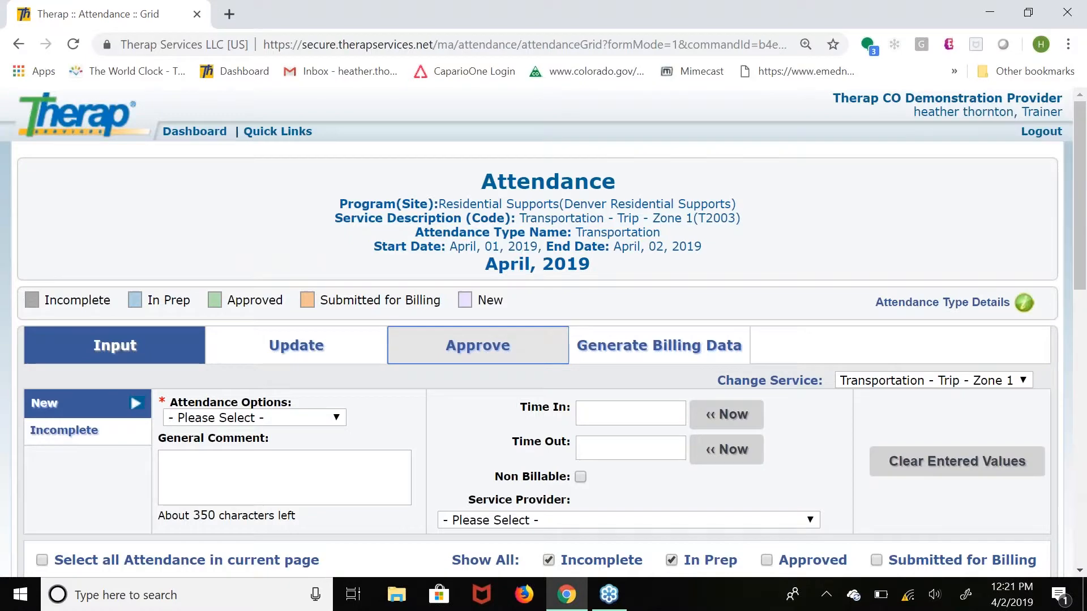
{"action": "left_click", "coordinate": [477, 345]}
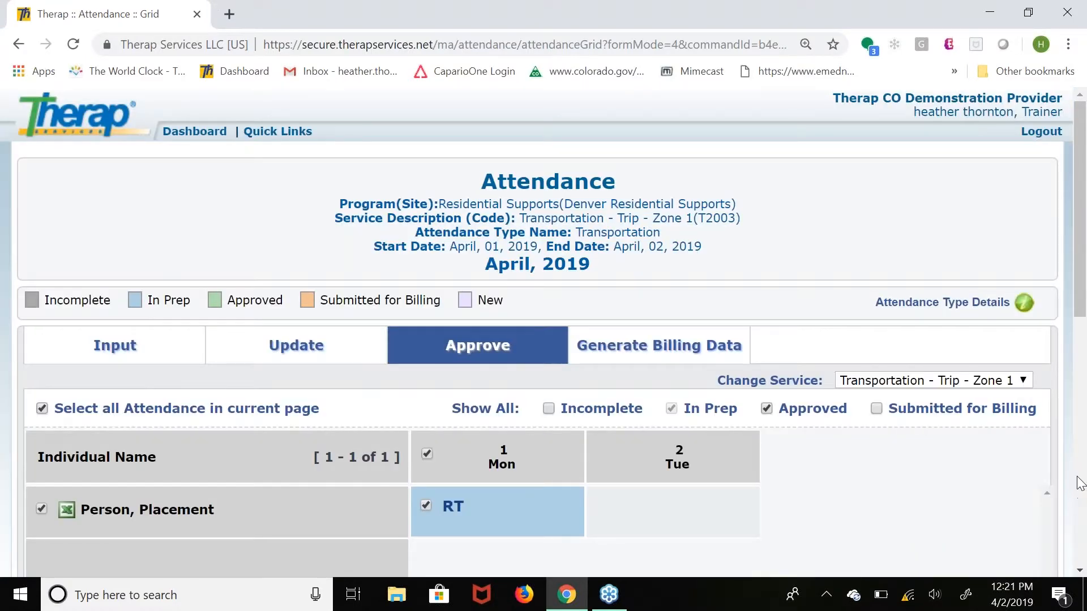
{"action": "scroll", "coordinate": [1078, 572], "scroll_direction": "down", "scroll_amount": 3}
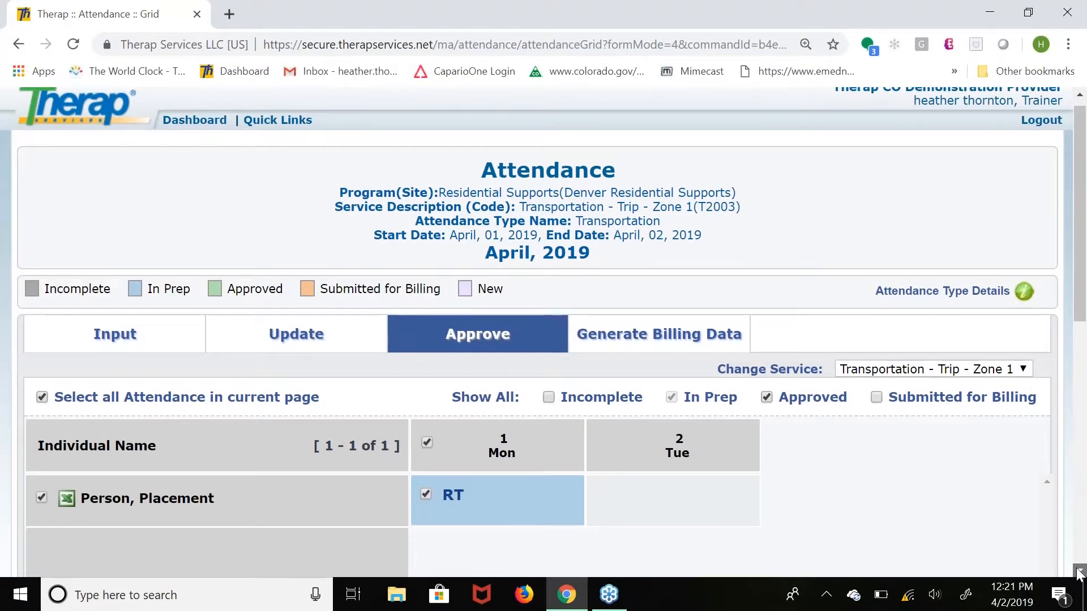
{"action": "scroll", "coordinate": [1045, 434], "scroll_direction": "down", "scroll_amount": 5}
{"action": "left_click", "coordinate": [1045, 434]}
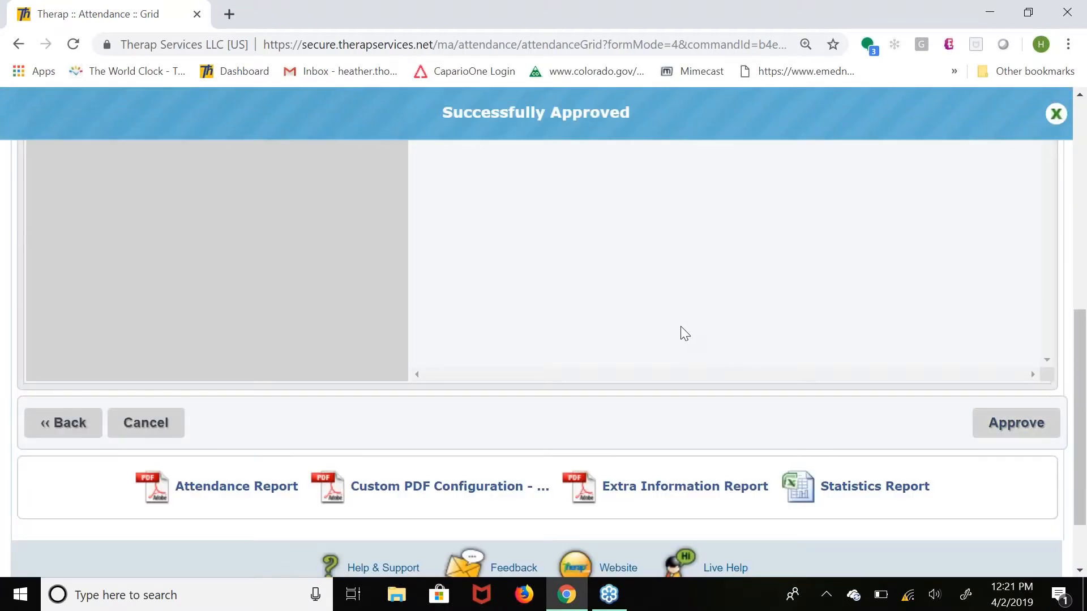
Generate billing data for the approved April 1 Zone 1 trip attendance and dismiss the submission message.
{"action": "scroll", "coordinate": [680, 325], "scroll_direction": "up", "scroll_amount": 1}
{"action": "scroll", "coordinate": [681, 326], "scroll_direction": "up", "scroll_amount": 3}
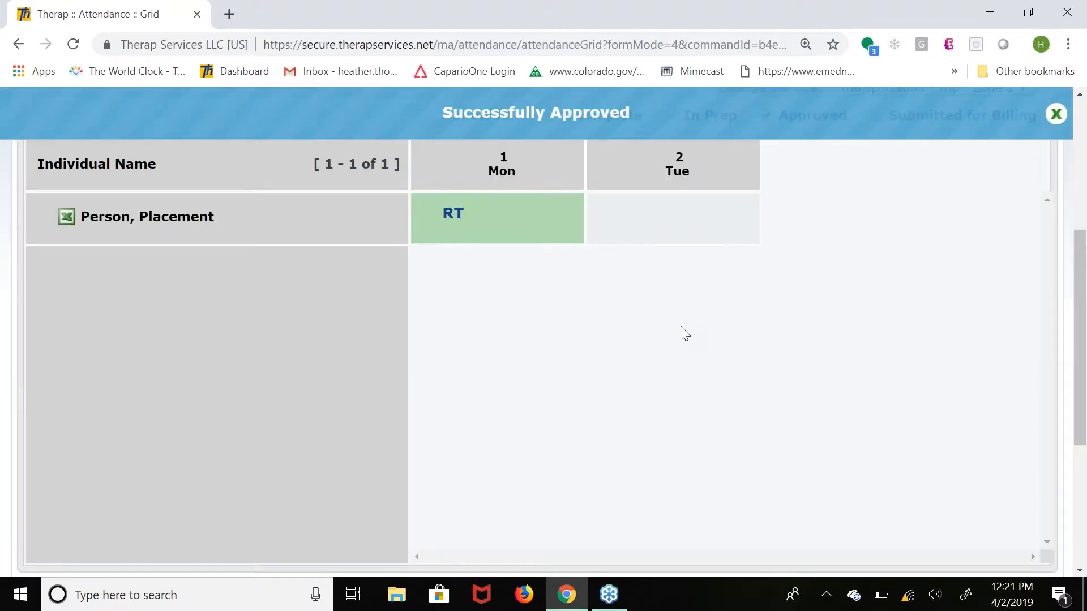
{"action": "scroll", "coordinate": [680, 326], "scroll_direction": "up", "scroll_amount": 4}
{"action": "left_click", "coordinate": [680, 326]}
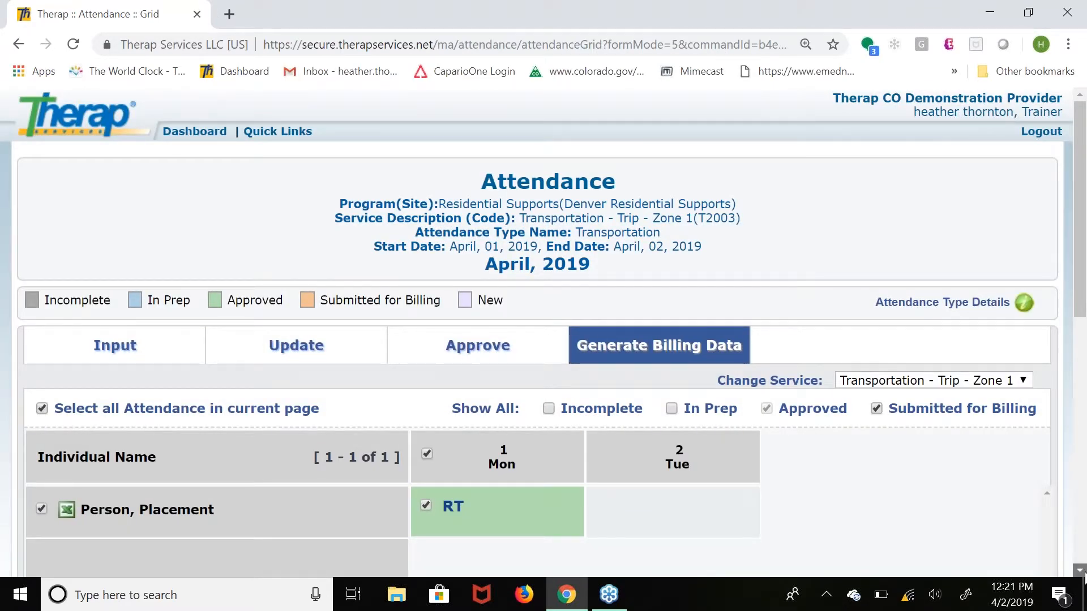
{"action": "left_click", "coordinate": [1080, 571]}
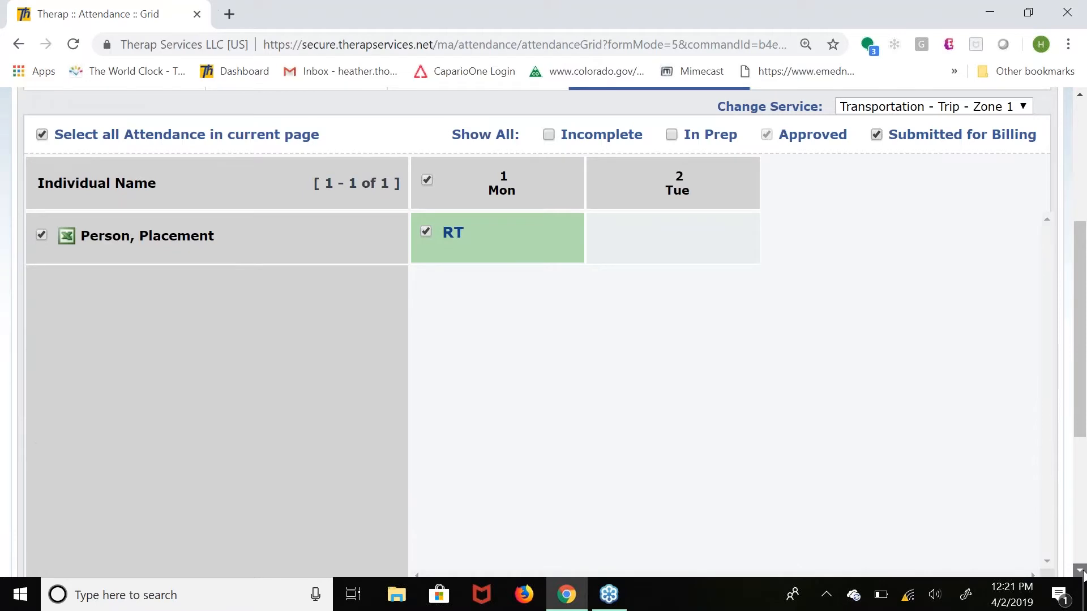
{"action": "left_click", "coordinate": [999, 560]}
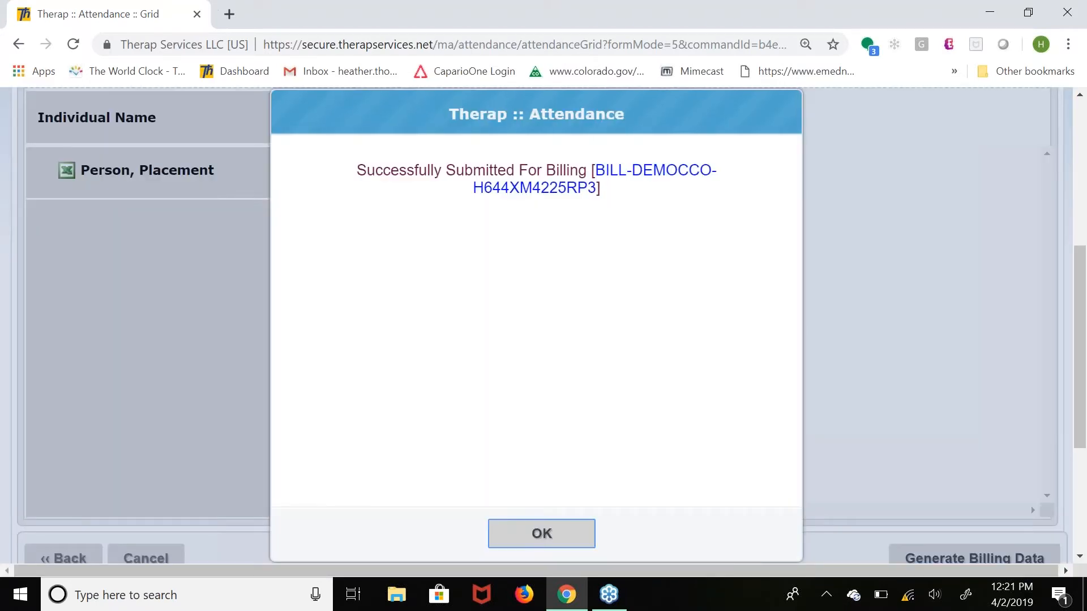
{"action": "left_click", "coordinate": [569, 535]}
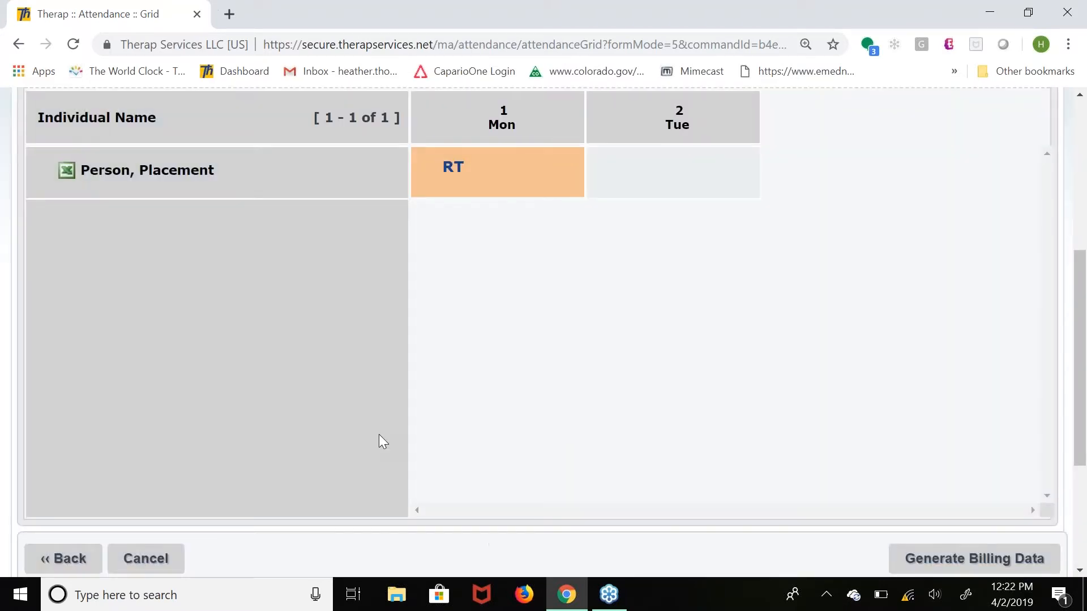
{"action": "scroll", "coordinate": [379, 435], "scroll_direction": "up", "scroll_amount": 5}
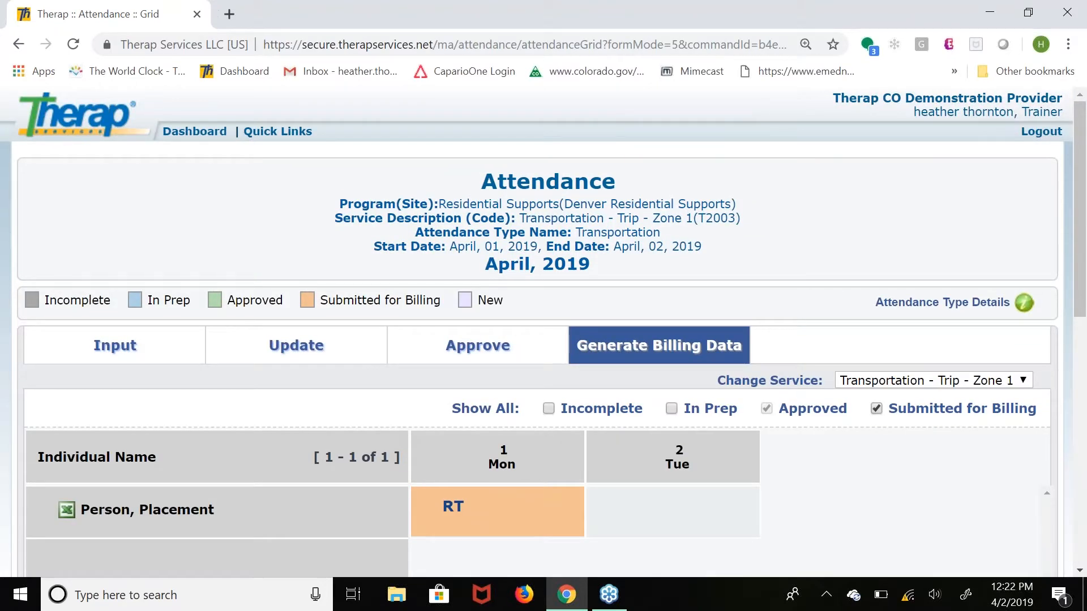
{"action": "left_click", "coordinate": [834, 258]}
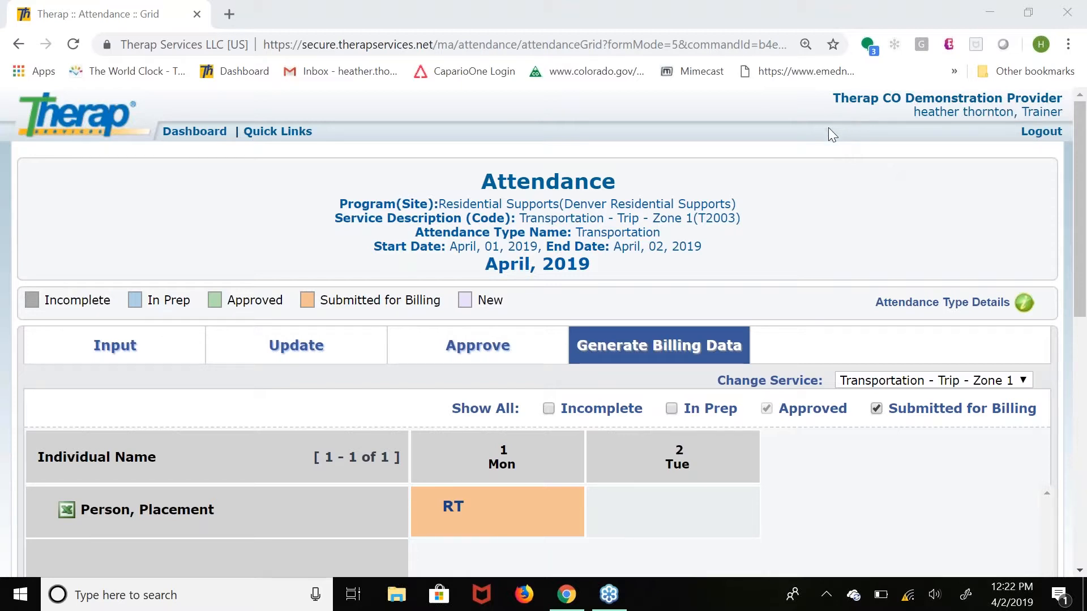
Return to the billing dashboard and start new billing data under Professional Claim.
{"action": "left_click", "coordinate": [186, 131]}
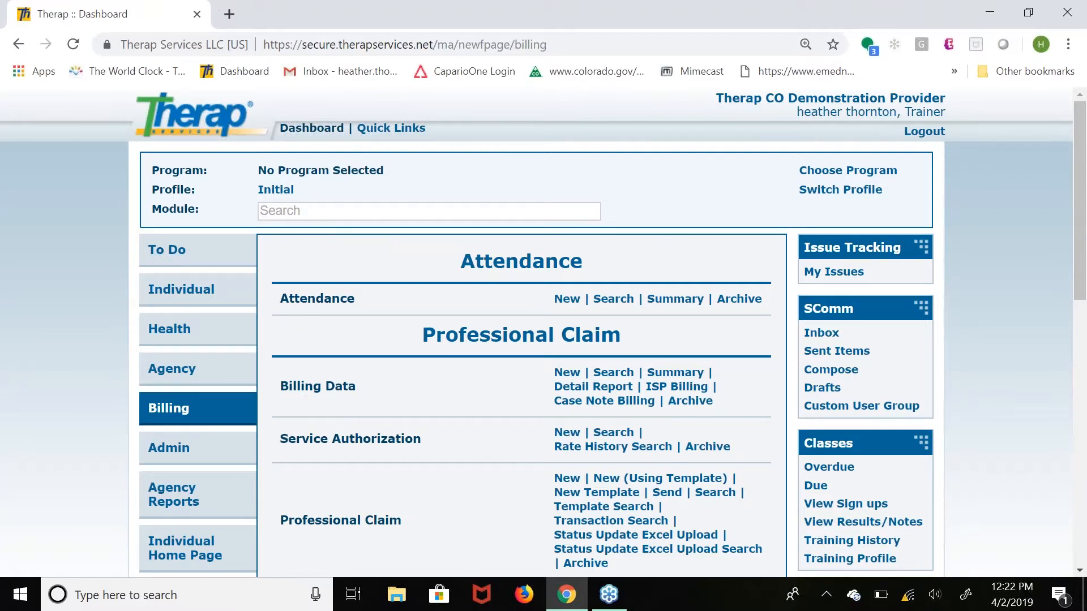
{"action": "left_click", "coordinate": [828, 252]}
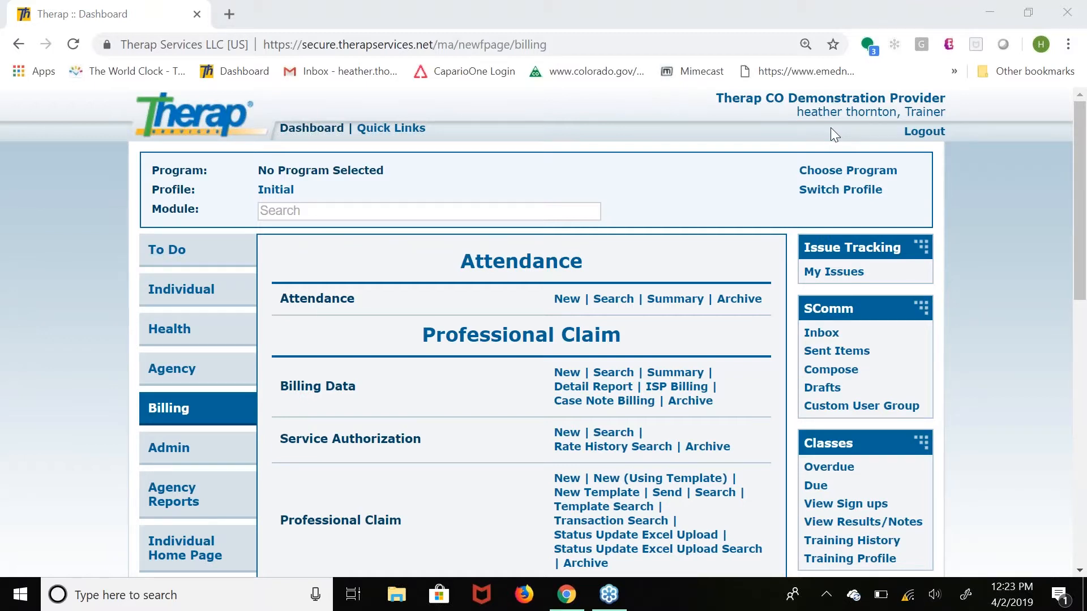
{"action": "left_click", "coordinate": [59, 381]}
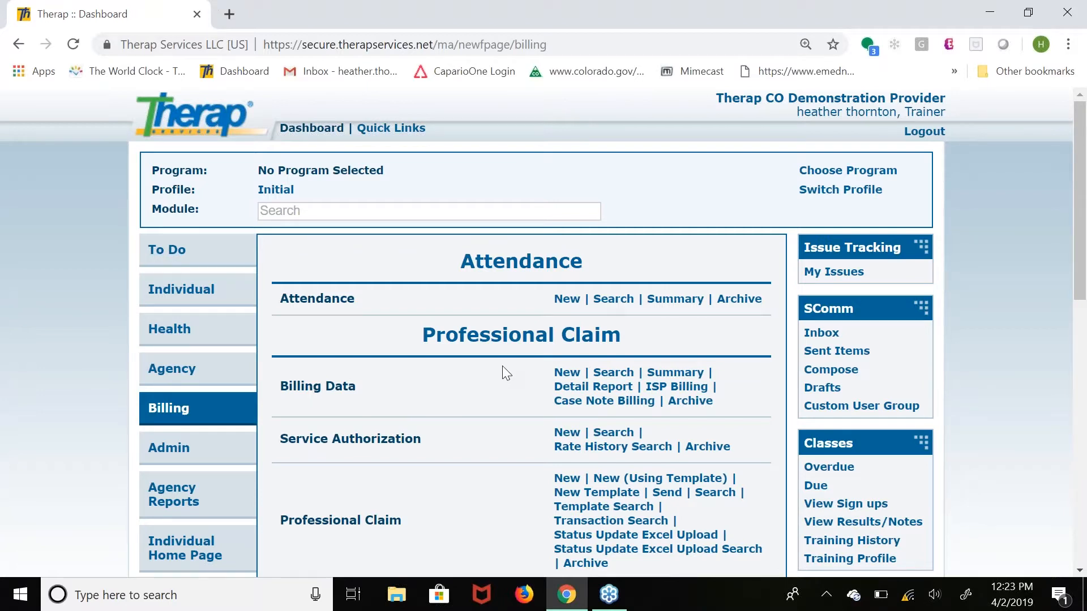
{"action": "left_click", "coordinate": [567, 373]}
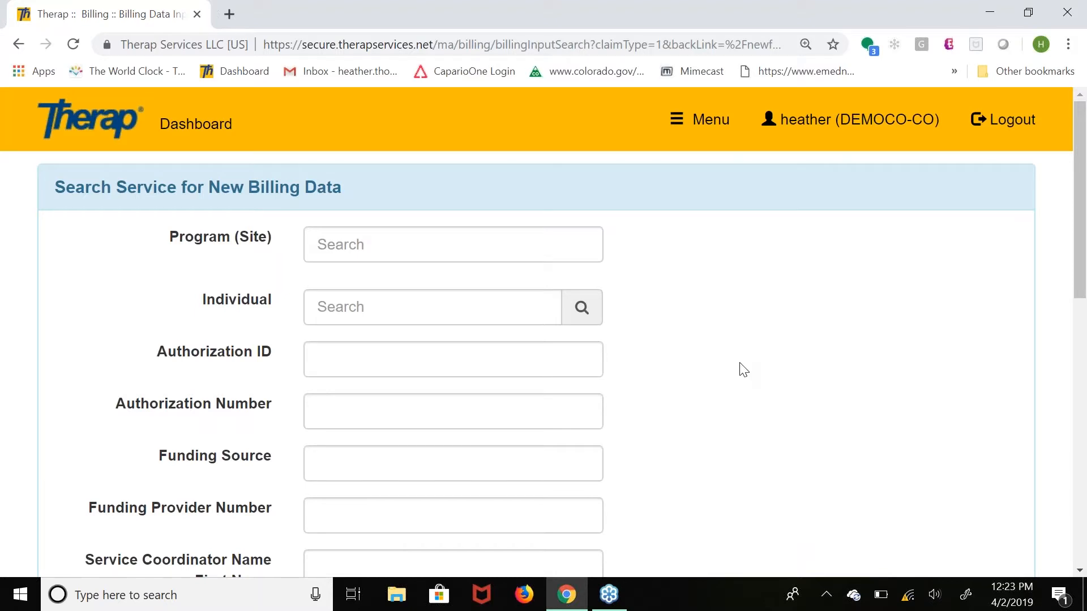
Search services for new billing data without any criteria and open the Adult Dental Services (D0160) service for input.
{"action": "scroll", "coordinate": [743, 369], "scroll_direction": "down", "scroll_amount": 3}
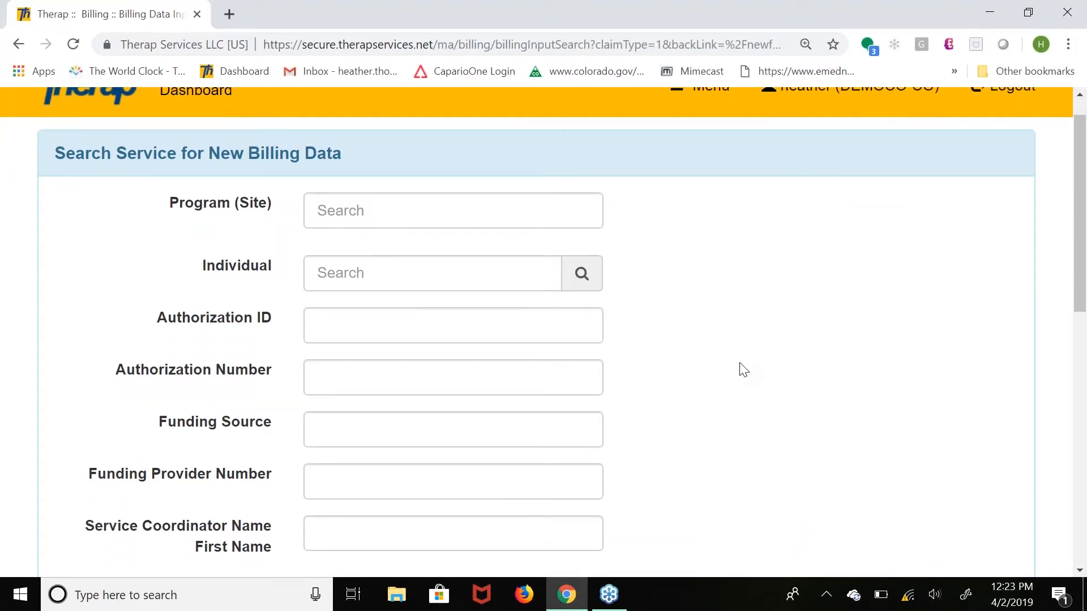
{"action": "scroll", "coordinate": [743, 369], "scroll_direction": "down", "scroll_amount": 7}
{"action": "left_click", "coordinate": [977, 471]}
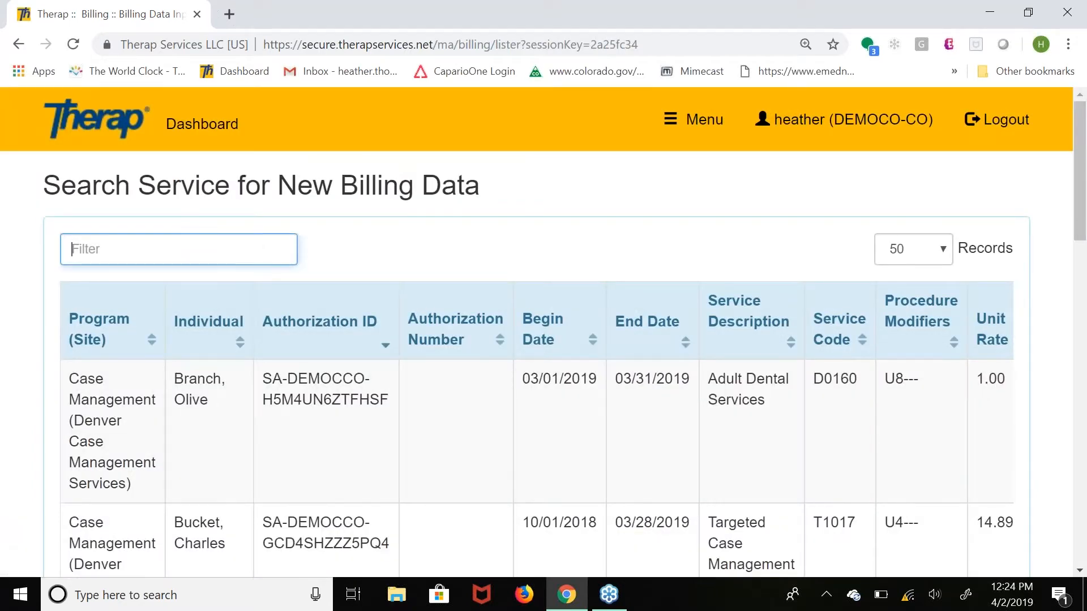
{"action": "left_click", "coordinate": [1081, 571]}
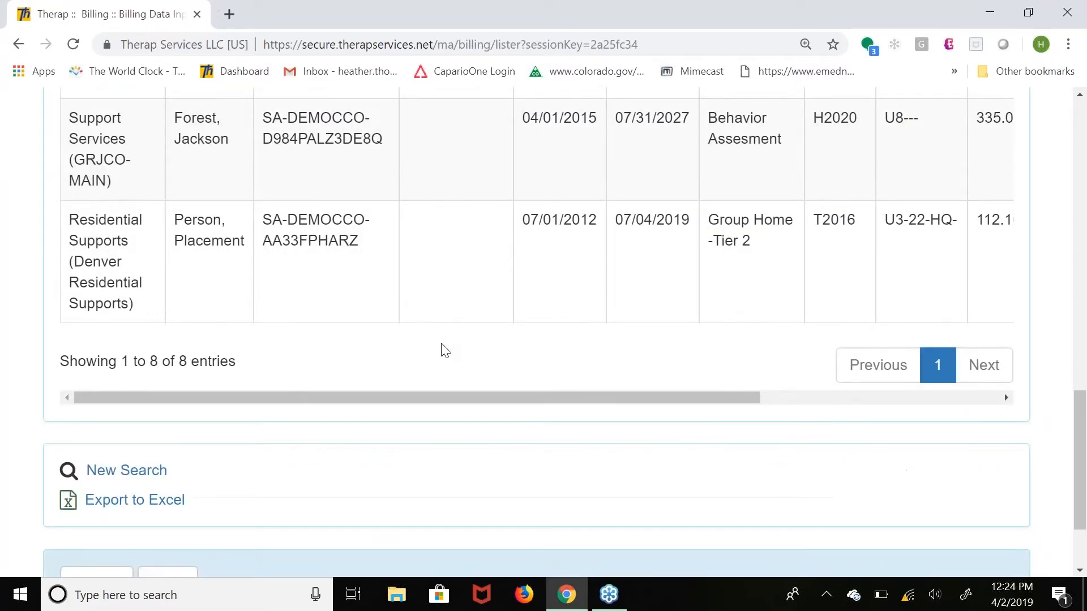
{"action": "scroll", "coordinate": [444, 350], "scroll_direction": "up", "scroll_amount": 7}
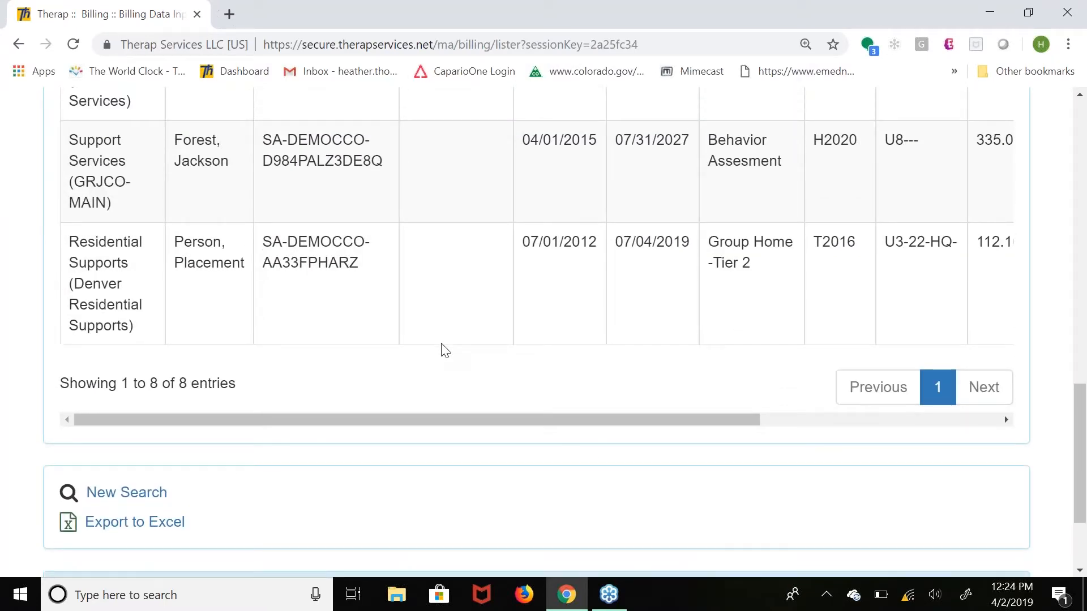
{"action": "scroll", "coordinate": [574, 334], "scroll_direction": "up", "scroll_amount": 10}
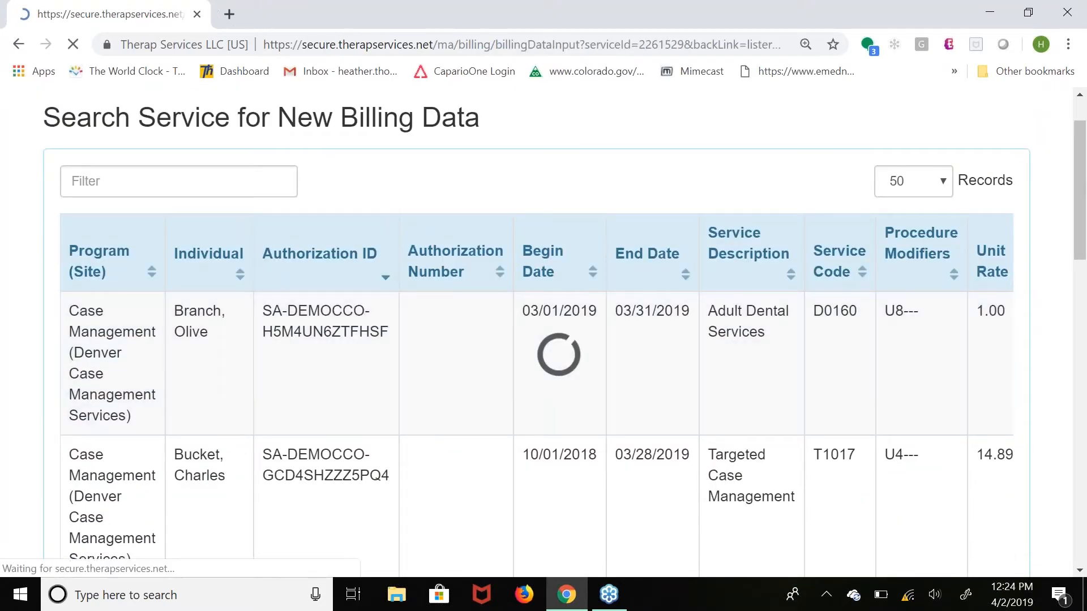
Set the total billable units to 34 in the billing data input.
{"action": "scroll", "coordinate": [537, 332], "scroll_direction": "down", "scroll_amount": 4}
{"action": "scroll", "coordinate": [536, 339], "scroll_direction": "down", "scroll_amount": 9}
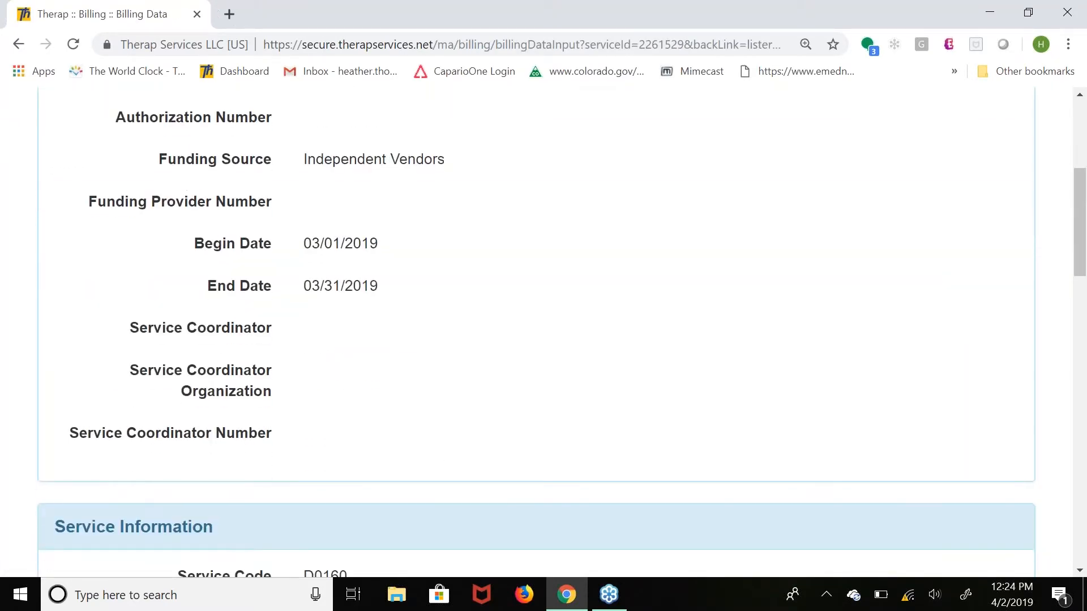
{"action": "scroll", "coordinate": [361, 284], "scroll_direction": "down", "scroll_amount": 6}
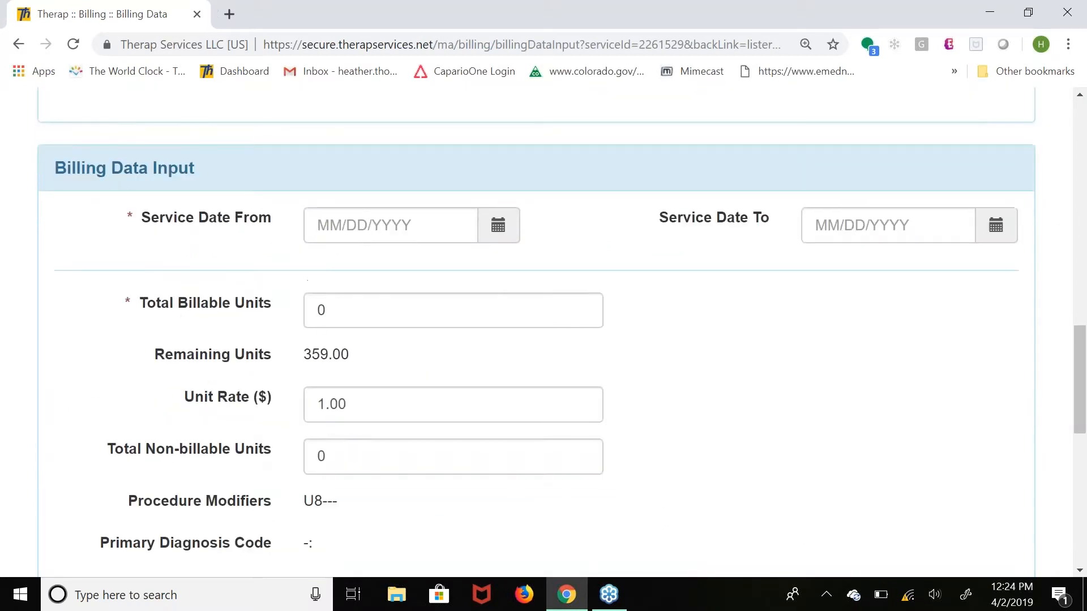
{"action": "left_click", "coordinate": [360, 285]}
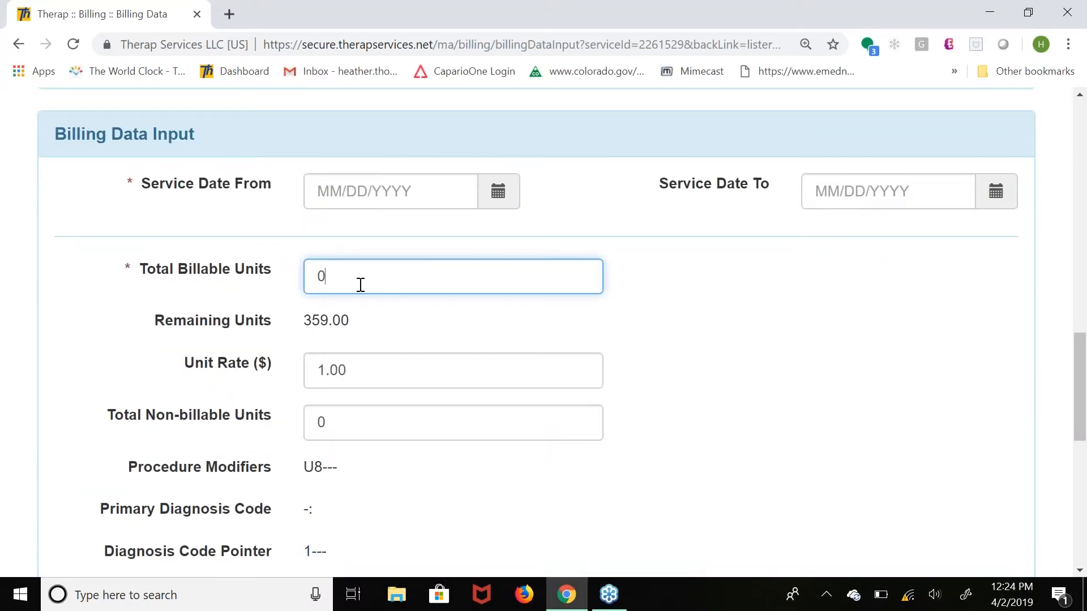
{"action": "key", "text": "BackSpace"}
{"action": "type", "text": "2"}
{"action": "key", "text": "BackSpace"}
{"action": "type", "text": "34"}
Set the starting service date of the billing data to 04/01/2019.
{"action": "left_click", "coordinate": [368, 184]}
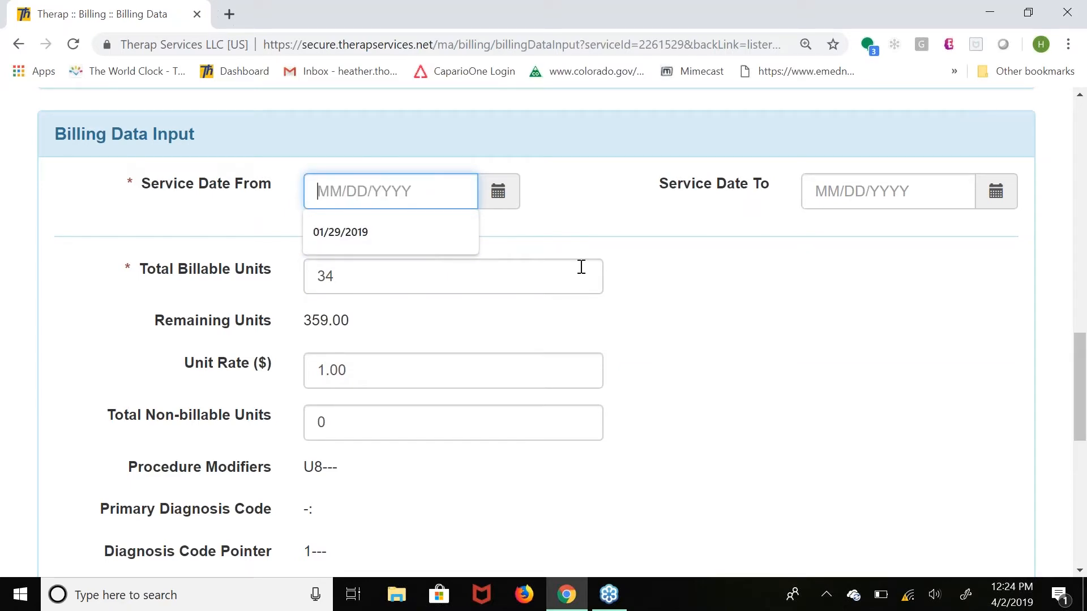
{"action": "left_click", "coordinate": [583, 238]}
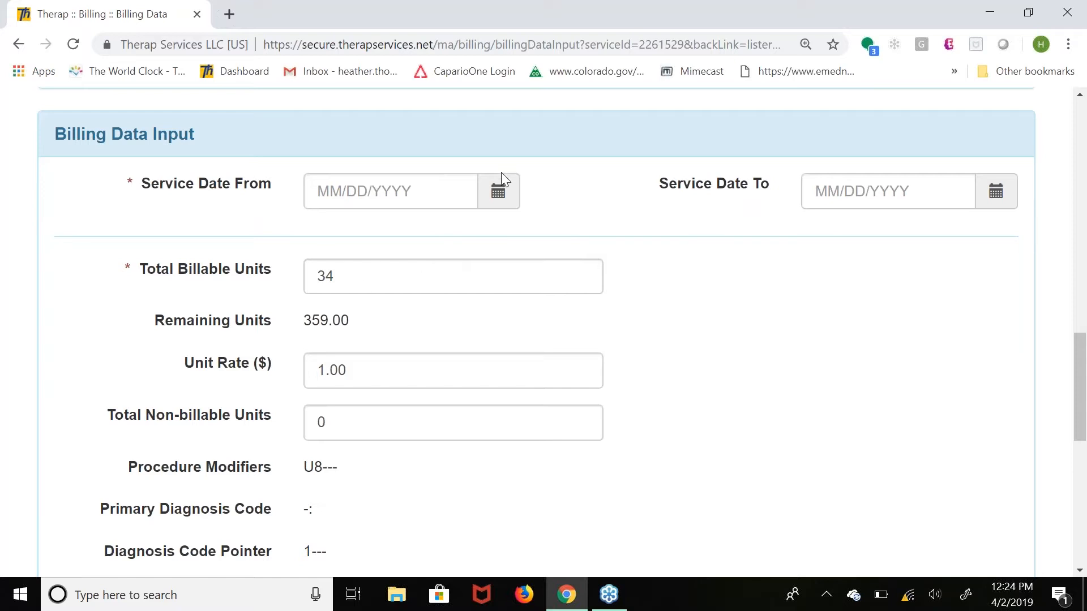
{"action": "left_click", "coordinate": [498, 192]}
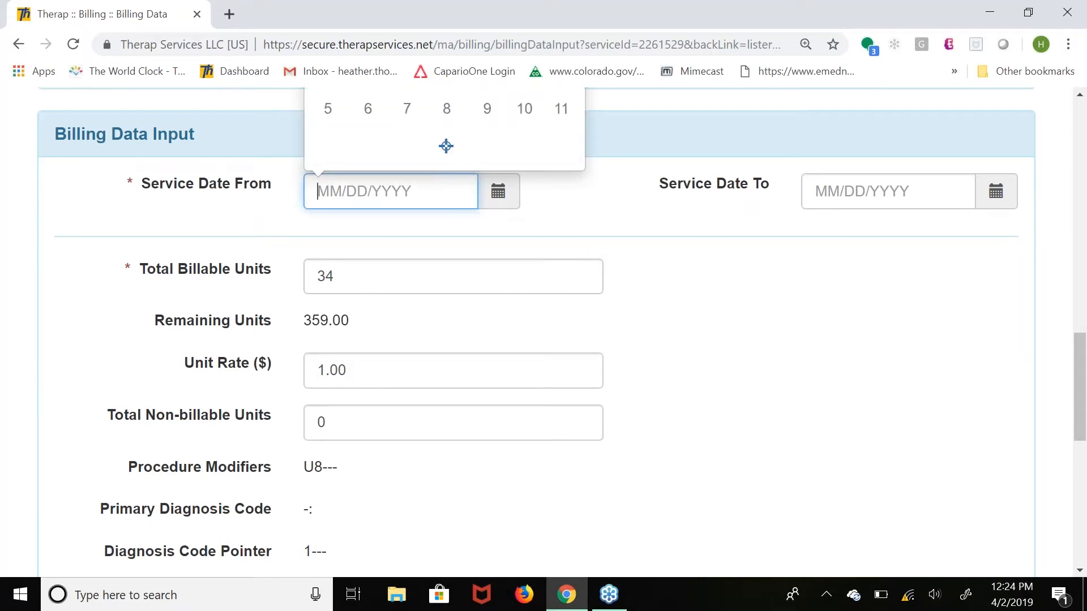
{"action": "mouse_move", "coordinate": [1084, 431]}
{"action": "left_mouse_down"}
{"action": "mouse_move", "coordinate": [1084, 397]}
{"action": "mouse_move", "coordinate": [1085, 415]}
{"action": "left_mouse_up"}
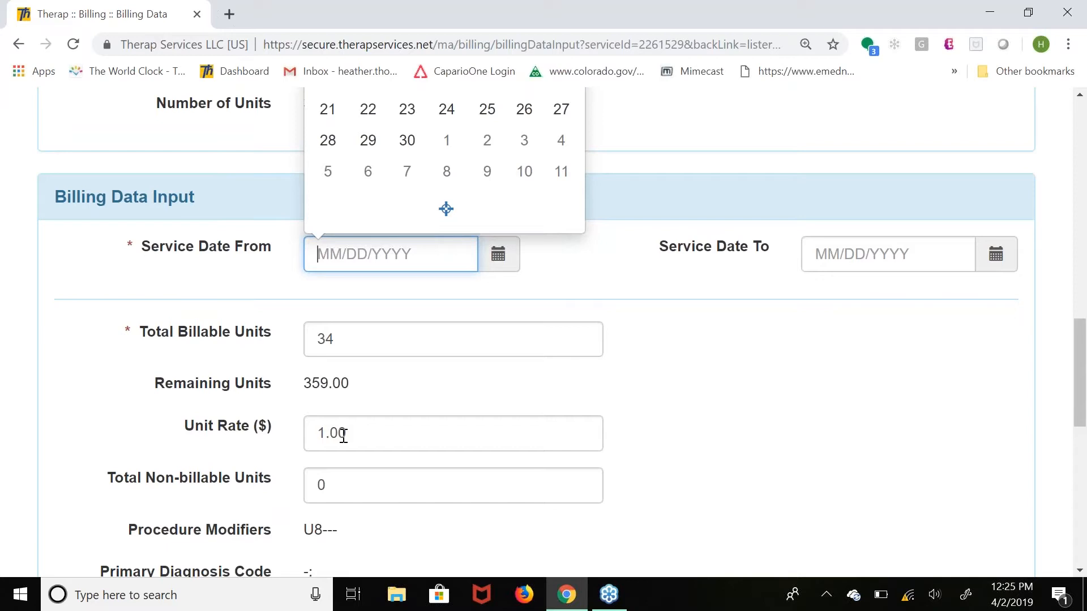
{"action": "left_click", "coordinate": [633, 431]}
{"action": "scroll", "coordinate": [632, 431], "scroll_direction": "up", "scroll_amount": 2}
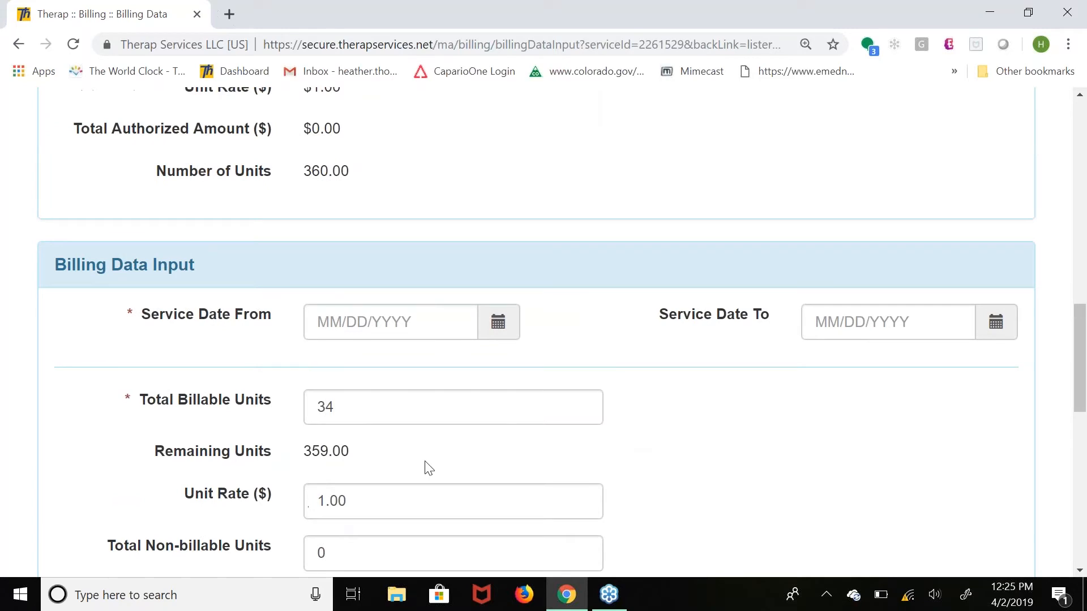
{"action": "left_click", "coordinate": [498, 323]}
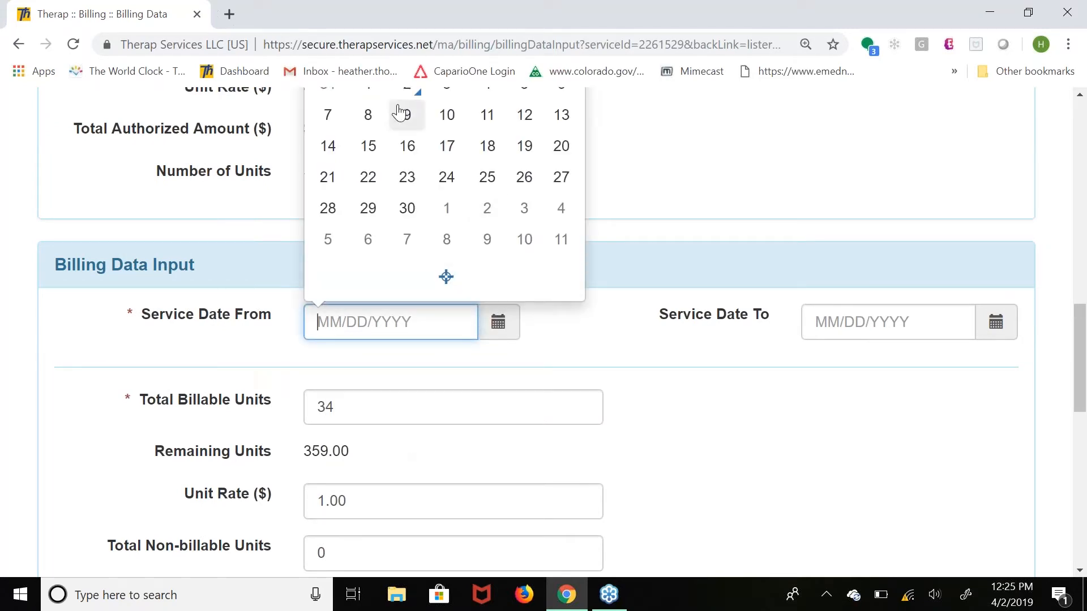
{"action": "left_click", "coordinate": [369, 90]}
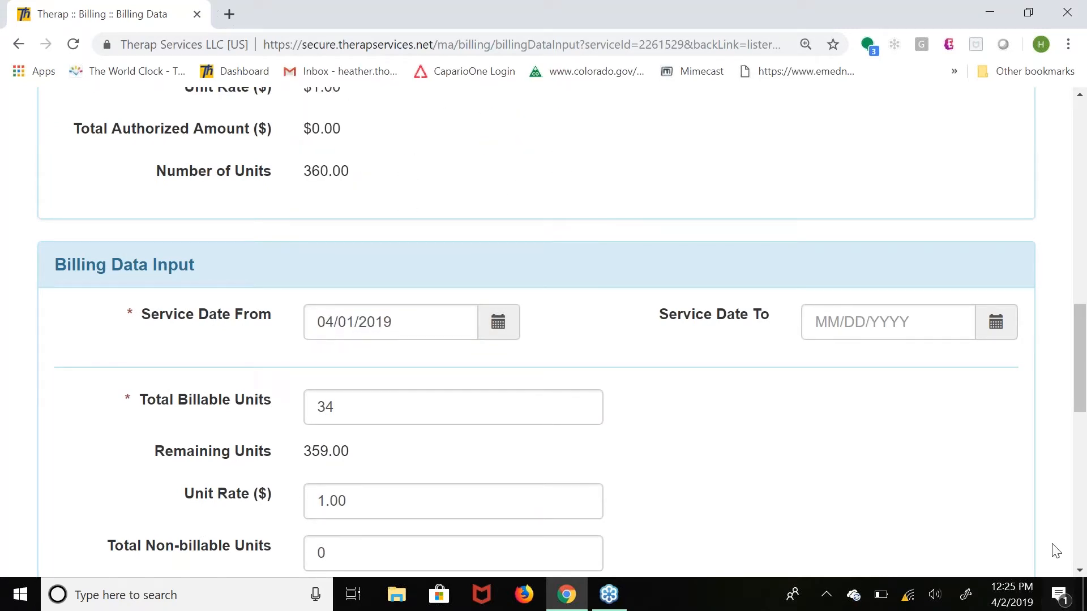
Submit the new billing data, leaving the service provider and comments empty.
{"action": "scroll", "coordinate": [1080, 571], "scroll_direction": "down", "scroll_amount": 4}
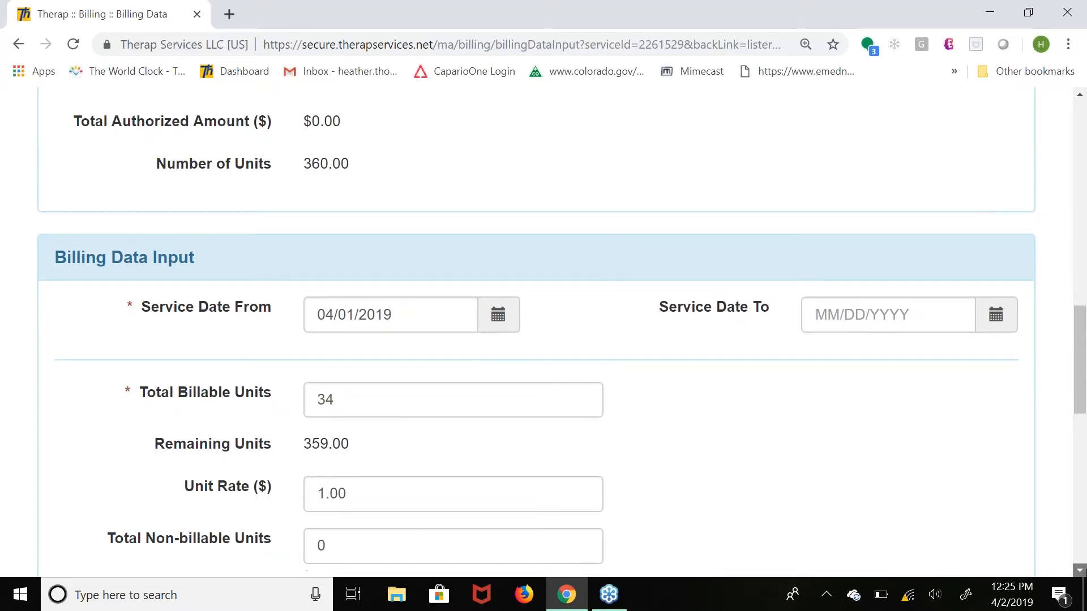
{"action": "scroll", "coordinate": [1080, 571], "scroll_direction": "down", "scroll_amount": 7}
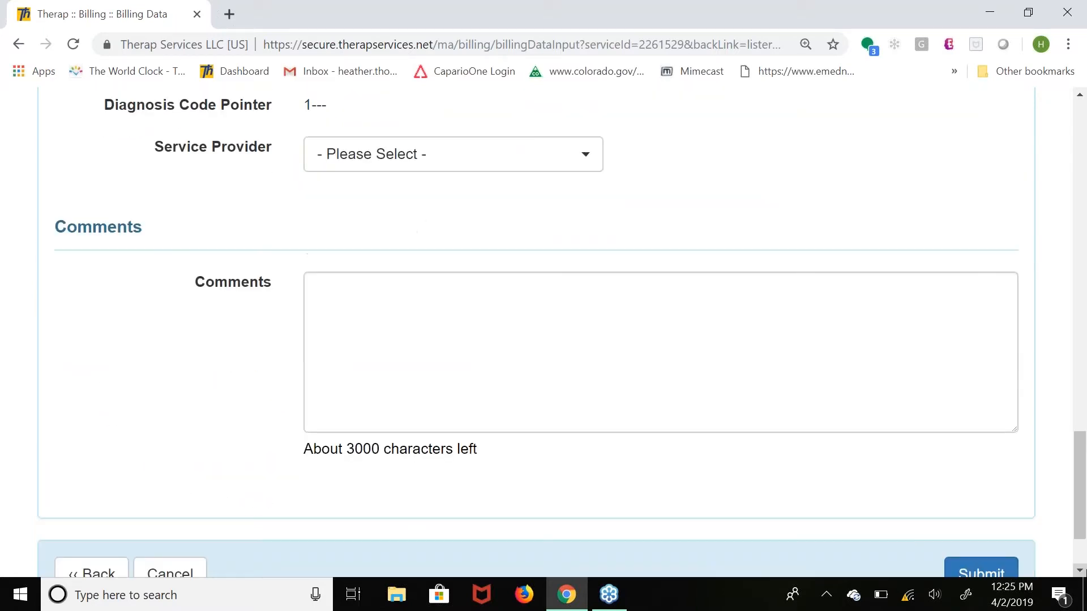
{"action": "left_click", "coordinate": [981, 540]}
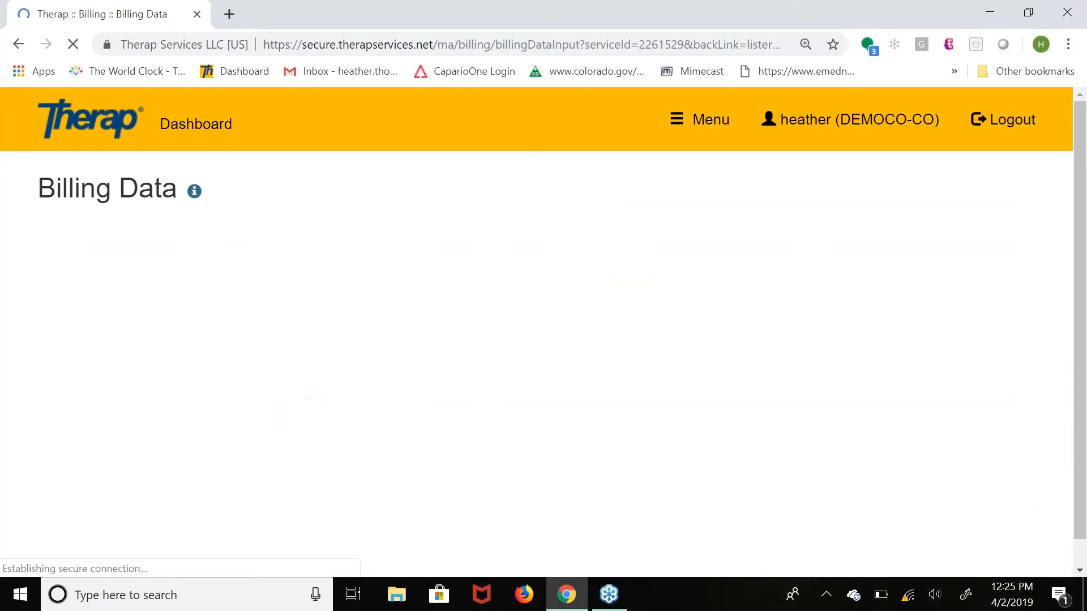
Check the validation feedback on the billing data form against the authorization's begin and end dates and the entered service date.
{"action": "scroll", "coordinate": [813, 481], "scroll_direction": "down", "scroll_amount": 1}
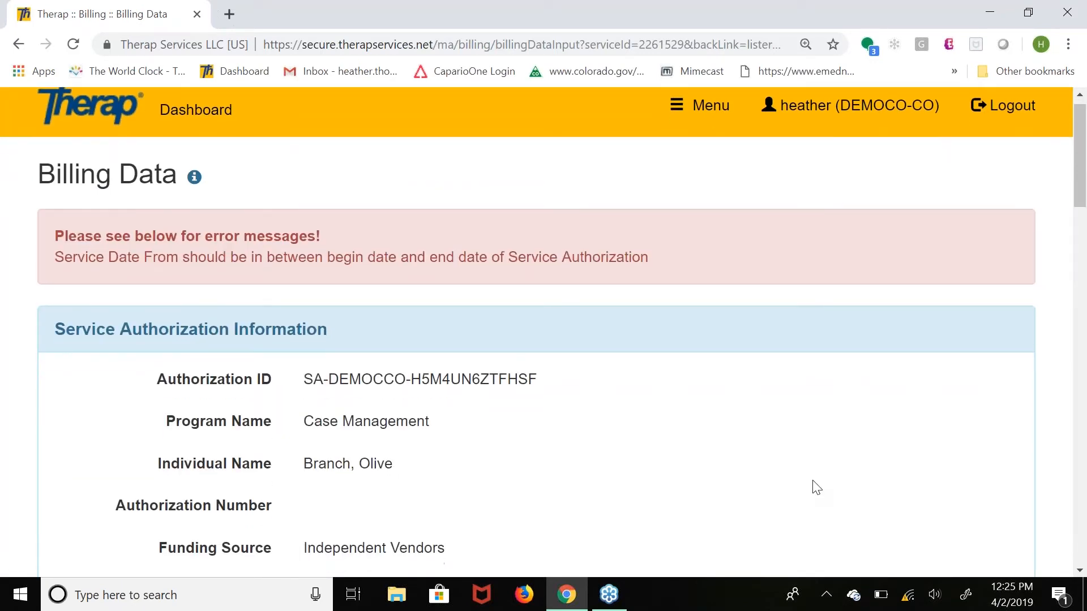
{"action": "scroll", "coordinate": [816, 487], "scroll_direction": "down", "scroll_amount": 14}
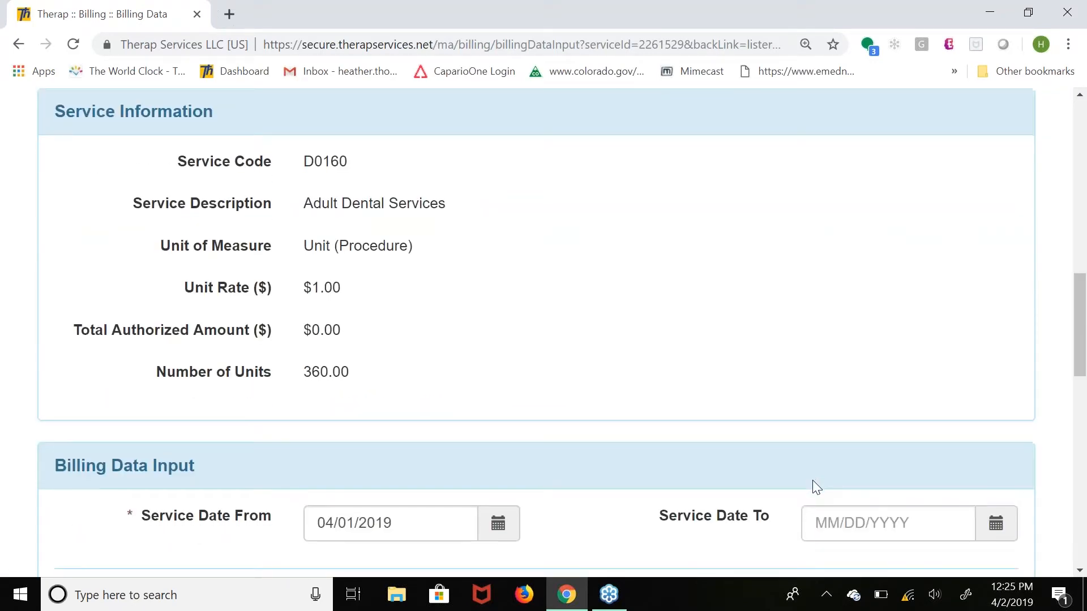
{"action": "scroll", "coordinate": [816, 486], "scroll_direction": "down", "scroll_amount": 7}
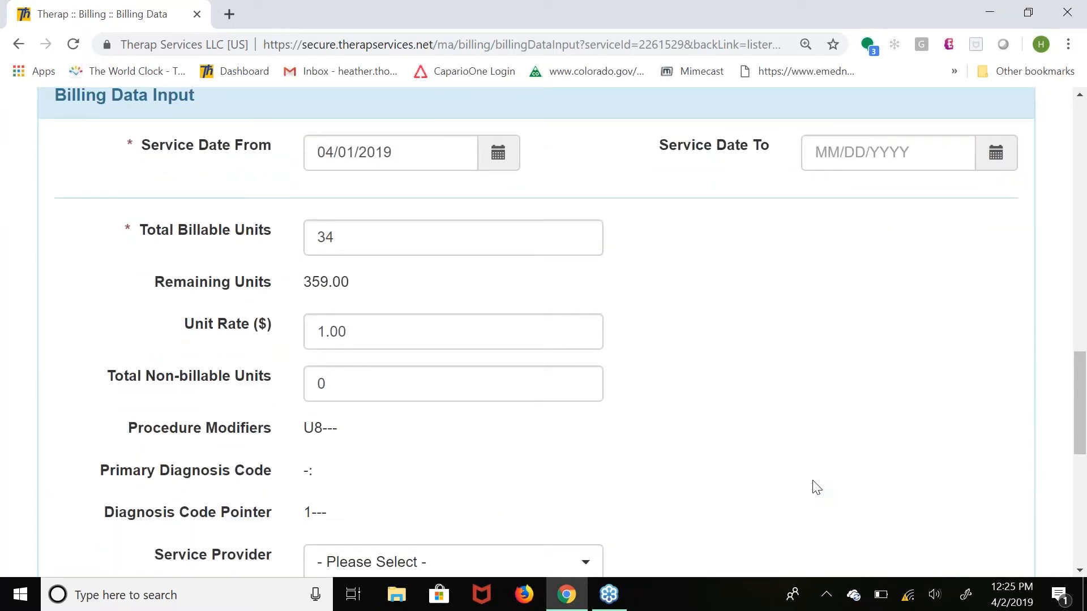
{"action": "scroll", "coordinate": [816, 487], "scroll_direction": "down", "scroll_amount": 7}
{"action": "scroll", "coordinate": [812, 485], "scroll_direction": "up", "scroll_amount": 7}
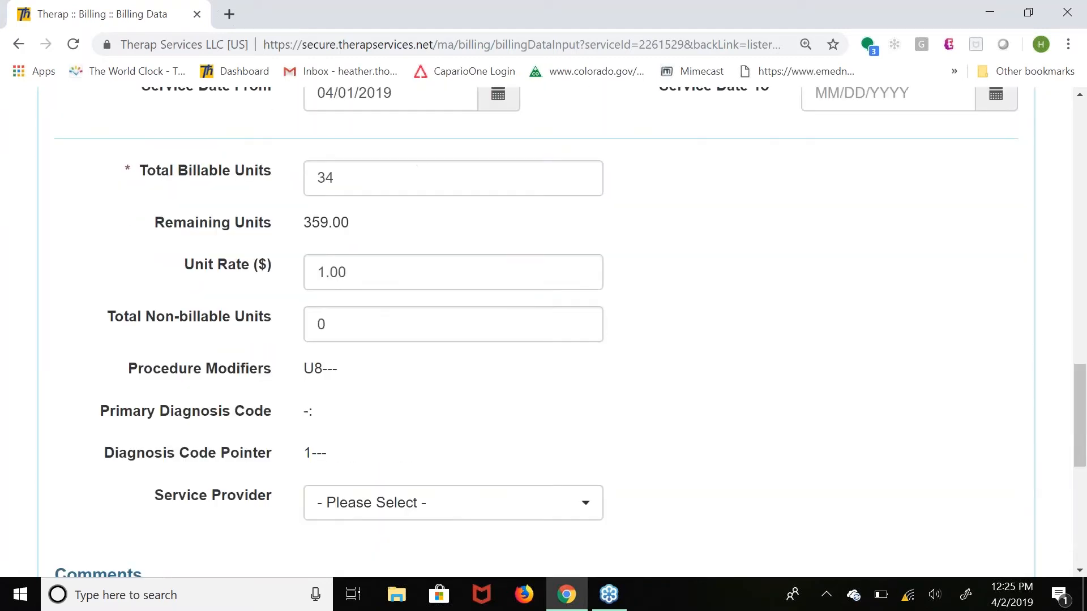
{"action": "scroll", "coordinate": [543, 334], "scroll_direction": "up", "scroll_amount": 14}
{"action": "scroll", "coordinate": [543, 334], "scroll_direction": "up", "scroll_amount": 2}
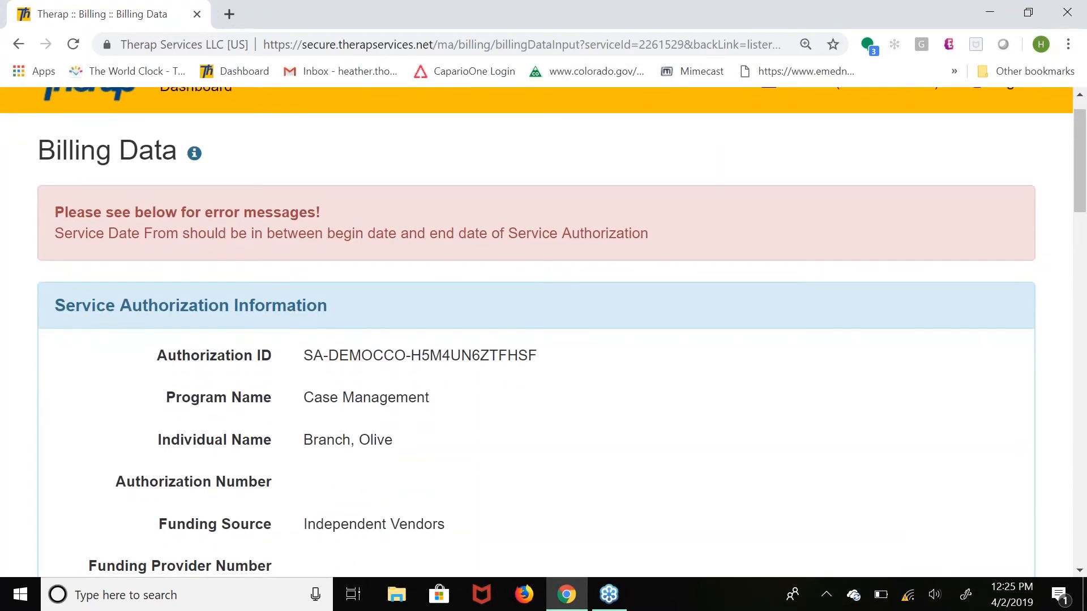
{"action": "scroll", "coordinate": [544, 334], "scroll_direction": "down", "scroll_amount": 5}
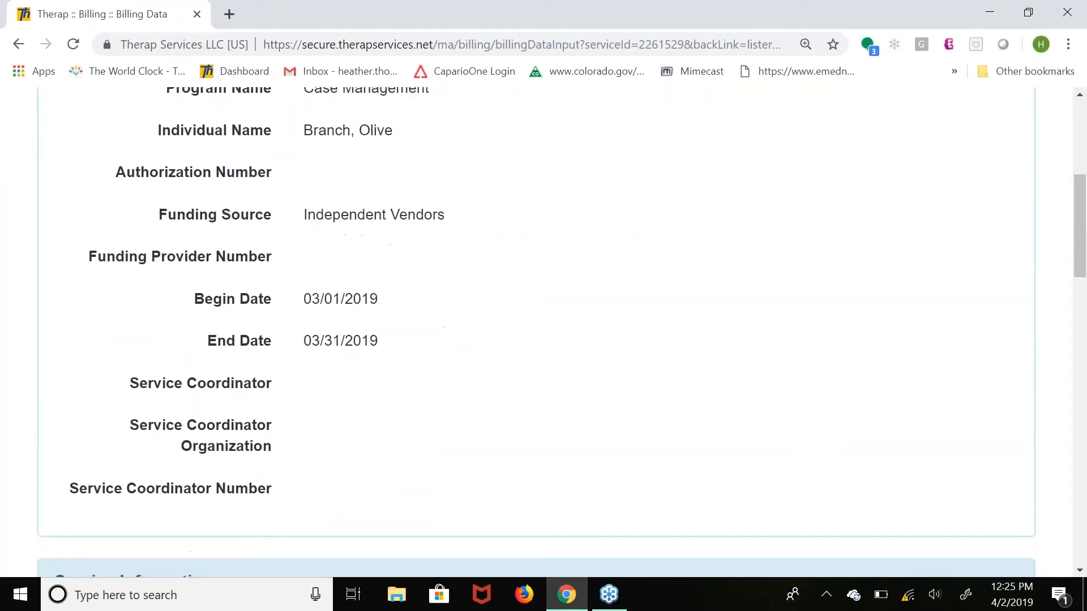
{"action": "scroll", "coordinate": [543, 333], "scroll_direction": "down", "scroll_amount": 6}
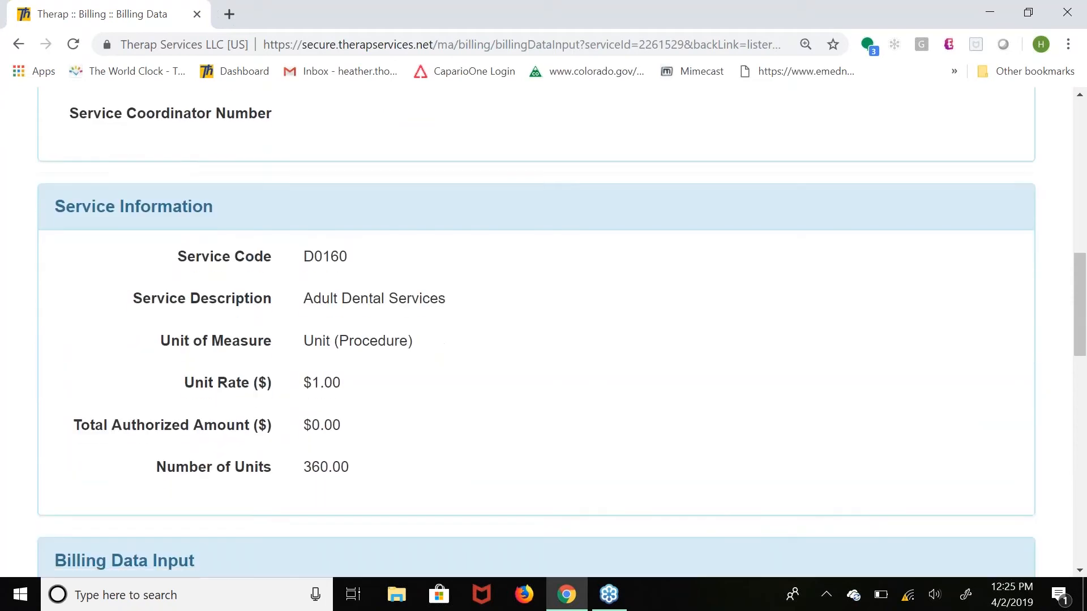
{"action": "scroll", "coordinate": [543, 334], "scroll_direction": "down", "scroll_amount": 2}
{"action": "scroll", "coordinate": [543, 334], "scroll_direction": "up", "scroll_amount": 5}
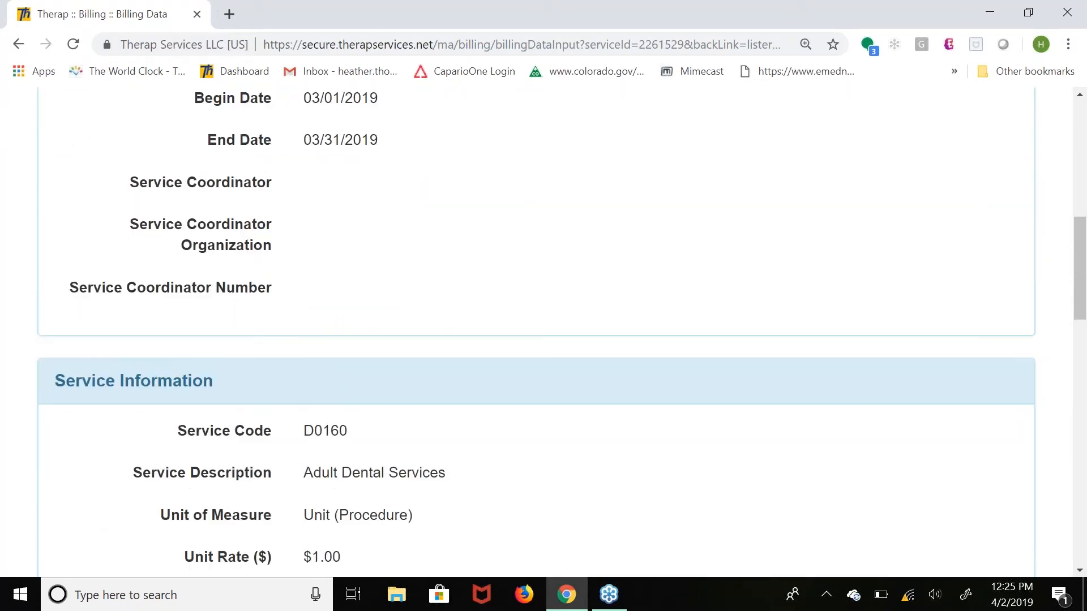
{"action": "scroll", "coordinate": [543, 334], "scroll_direction": "up", "scroll_amount": 2}
{"action": "scroll", "coordinate": [543, 334], "scroll_direction": "down", "scroll_amount": 5}
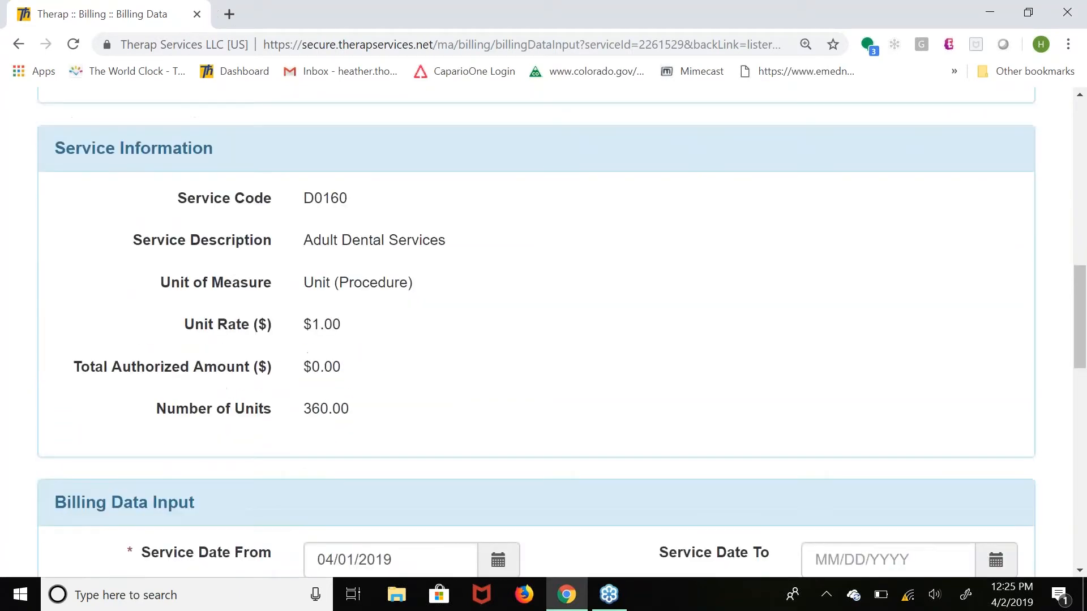
{"action": "scroll", "coordinate": [764, 485], "scroll_direction": "down", "scroll_amount": 2}
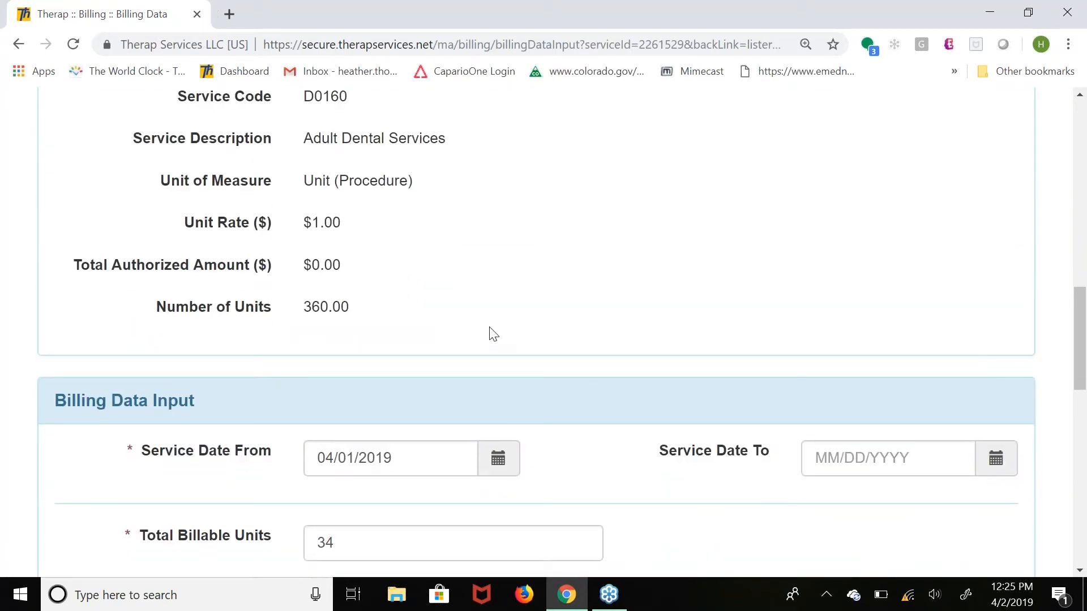
{"action": "scroll", "coordinate": [493, 334], "scroll_direction": "up", "scroll_amount": 6}
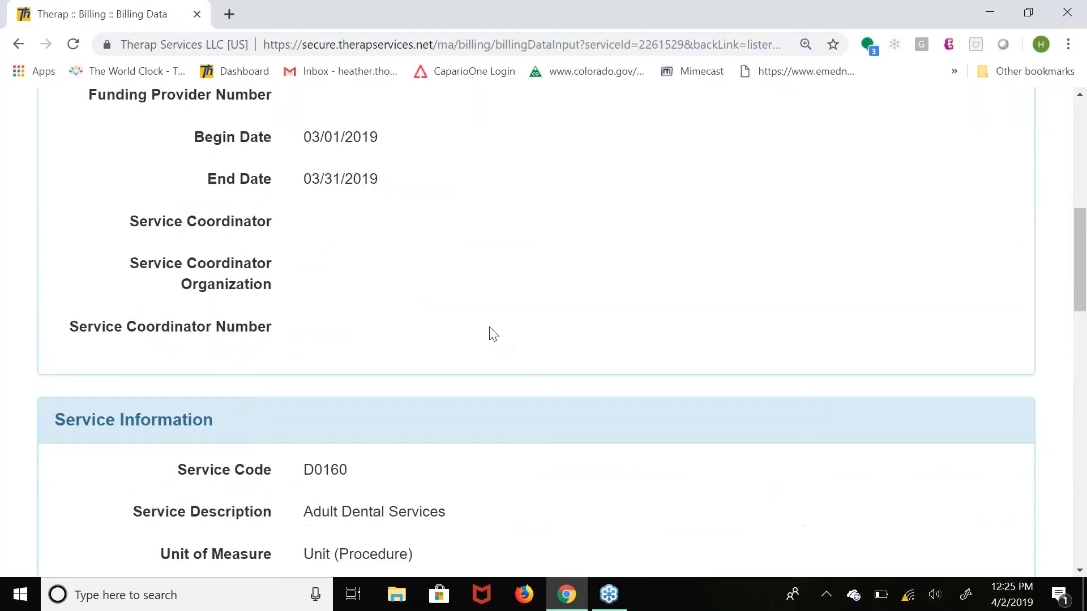
{"action": "scroll", "coordinate": [493, 334], "scroll_direction": "up", "scroll_amount": 3}
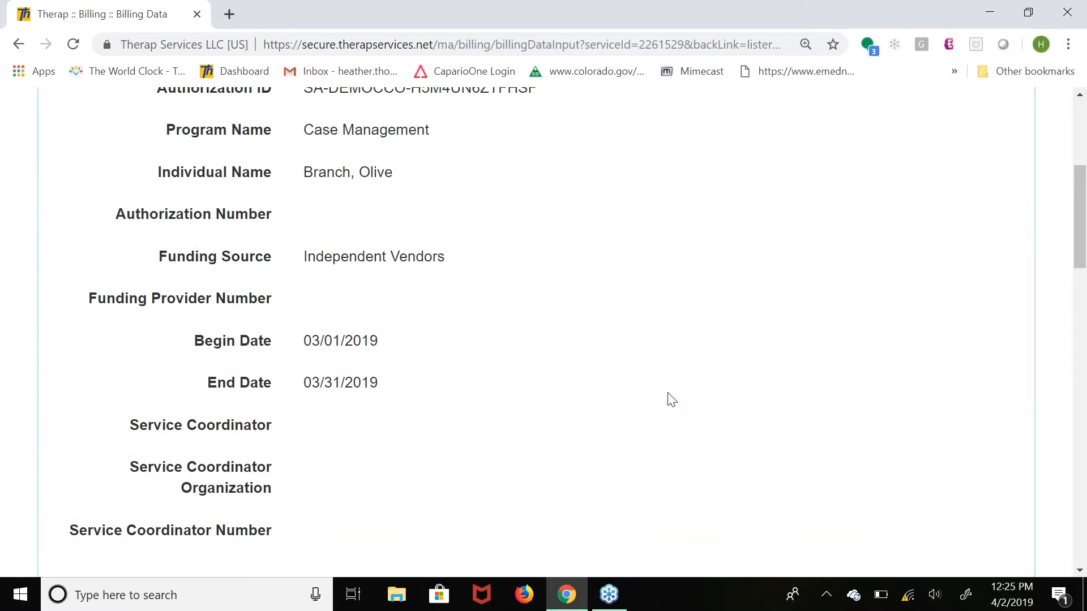
Set the starting service date of the billing data to 03/01/2019.
{"action": "scroll", "coordinate": [671, 399], "scroll_direction": "down", "scroll_amount": 1}
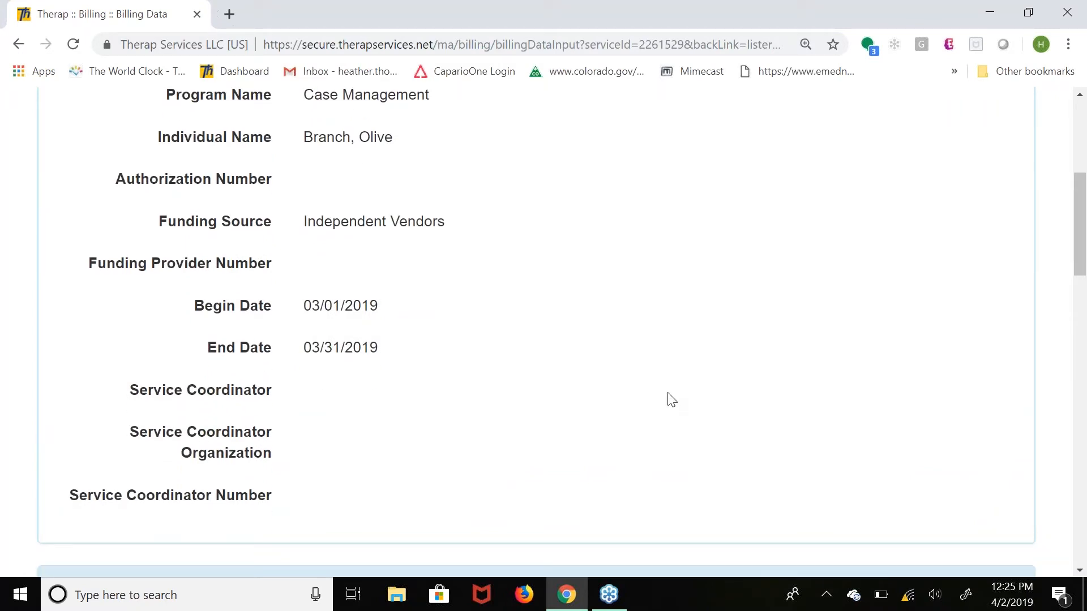
{"action": "scroll", "coordinate": [672, 400], "scroll_direction": "down", "scroll_amount": 1}
{"action": "scroll", "coordinate": [671, 399], "scroll_direction": "down", "scroll_amount": 8}
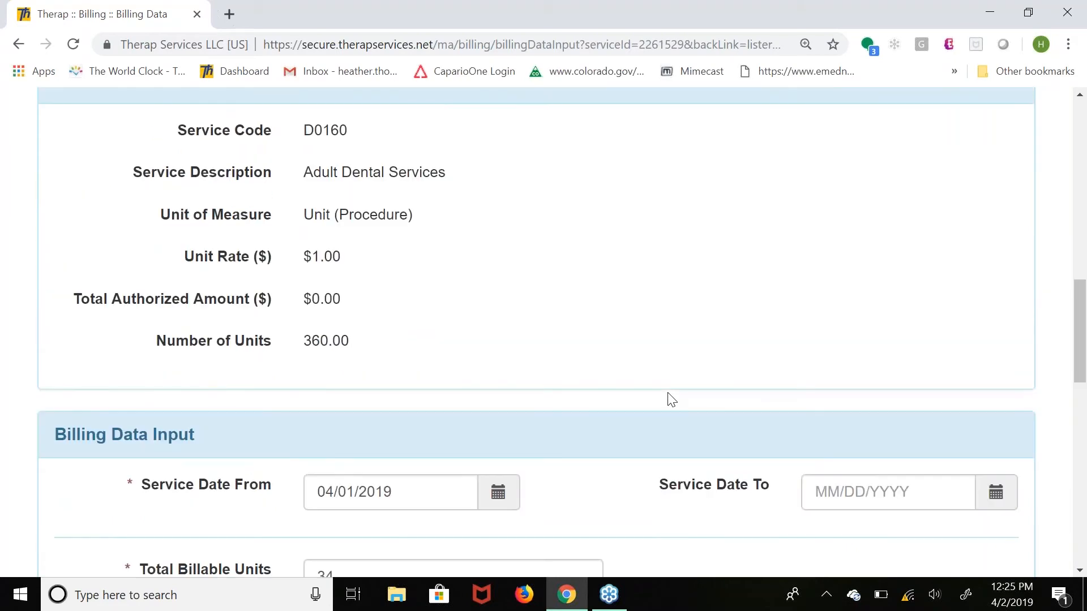
{"action": "scroll", "coordinate": [671, 399], "scroll_direction": "down", "scroll_amount": 1}
{"action": "left_click", "coordinate": [396, 424]}
{"action": "left_click", "coordinate": [330, 121]}
{"action": "left_click", "coordinate": [526, 185]}
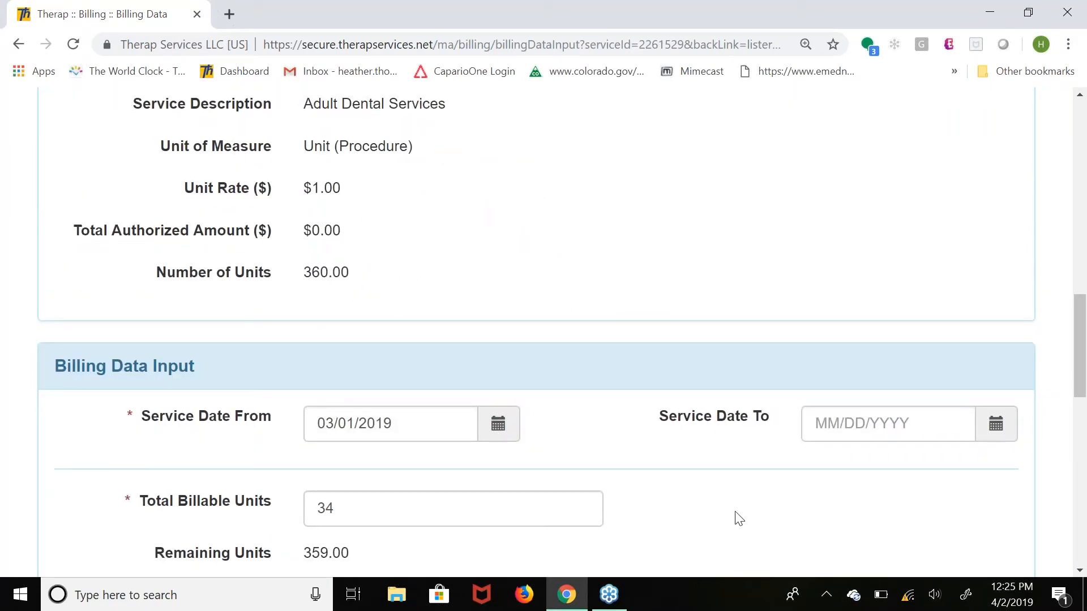
Resubmit the billing data with 34 billable units, leaving the ending service date and comments empty.
{"action": "scroll", "coordinate": [739, 518], "scroll_direction": "down", "scroll_amount": 1}
{"action": "scroll", "coordinate": [739, 518], "scroll_direction": "down", "scroll_amount": 1}
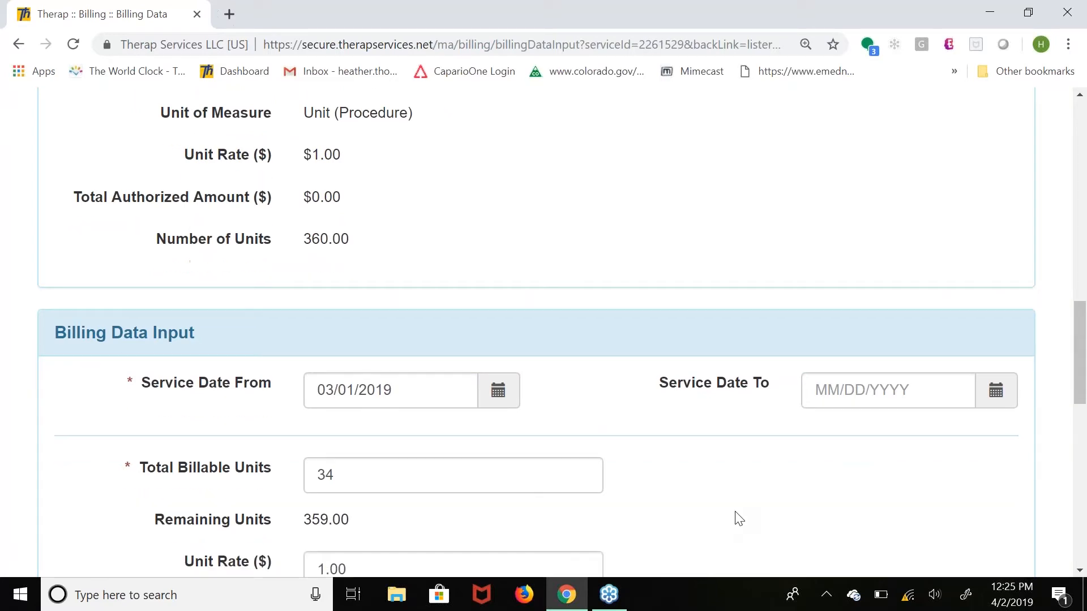
{"action": "scroll", "coordinate": [739, 519], "scroll_direction": "down", "scroll_amount": 10}
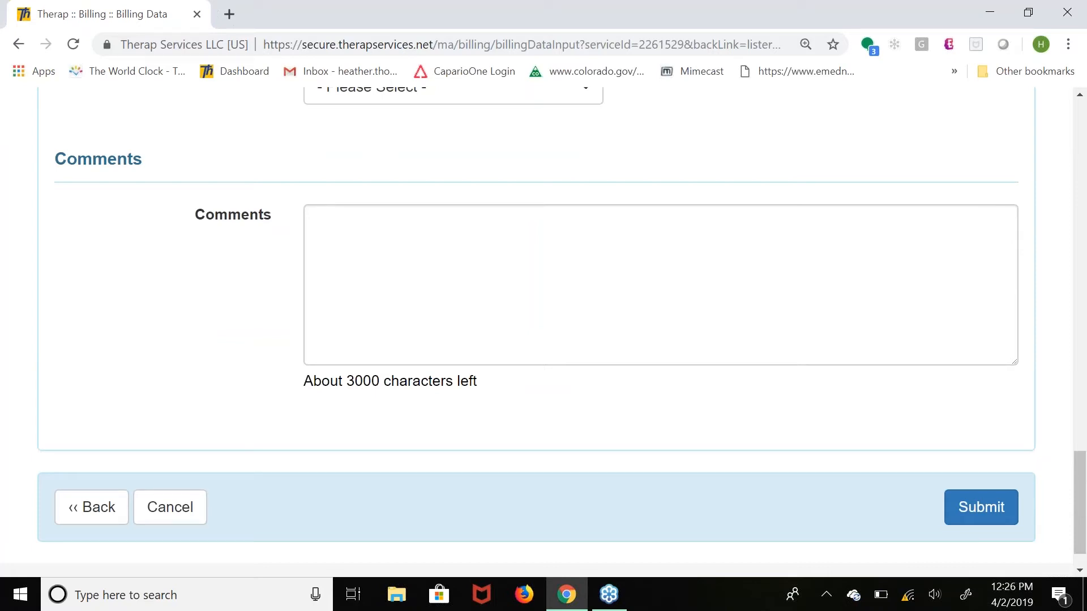
{"action": "left_click", "coordinate": [979, 508]}
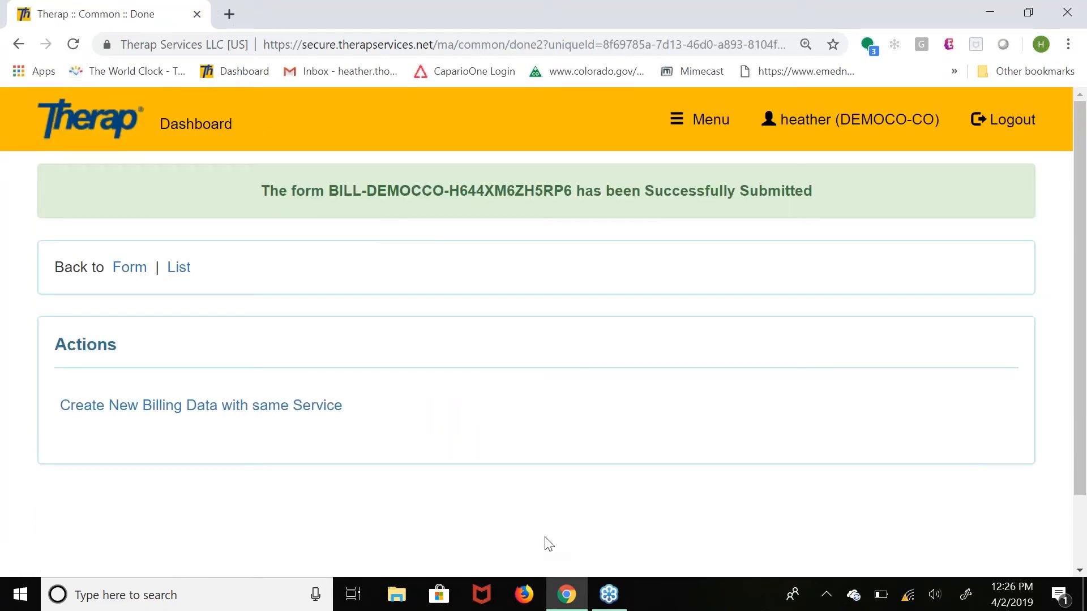
Open a new billing data form for the same service, look through it and return to the service list without submitting.
{"action": "left_click", "coordinate": [520, 594]}
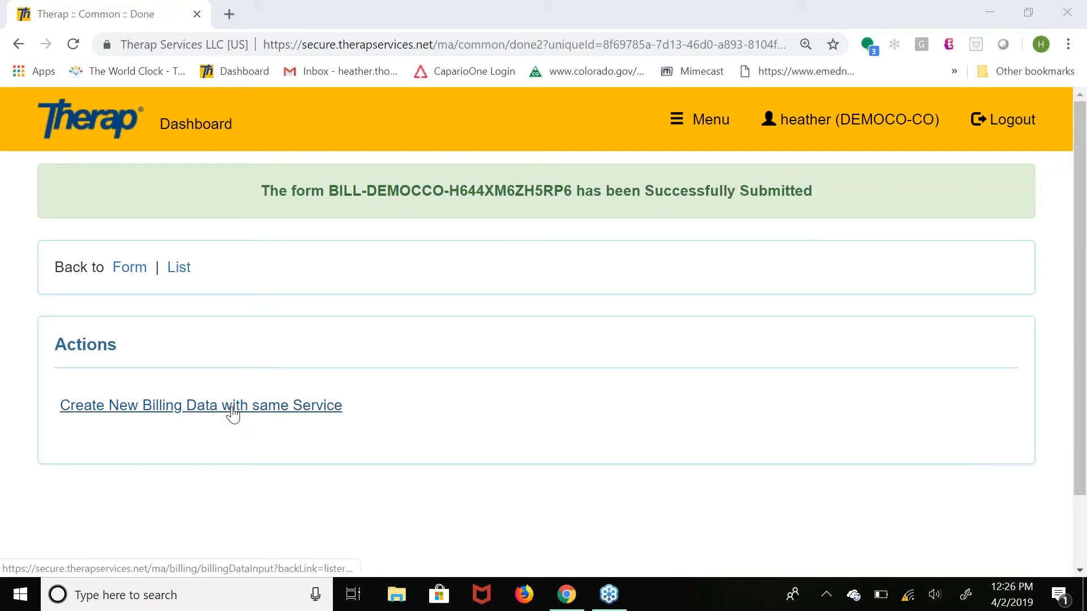
{"action": "left_click", "coordinate": [233, 415]}
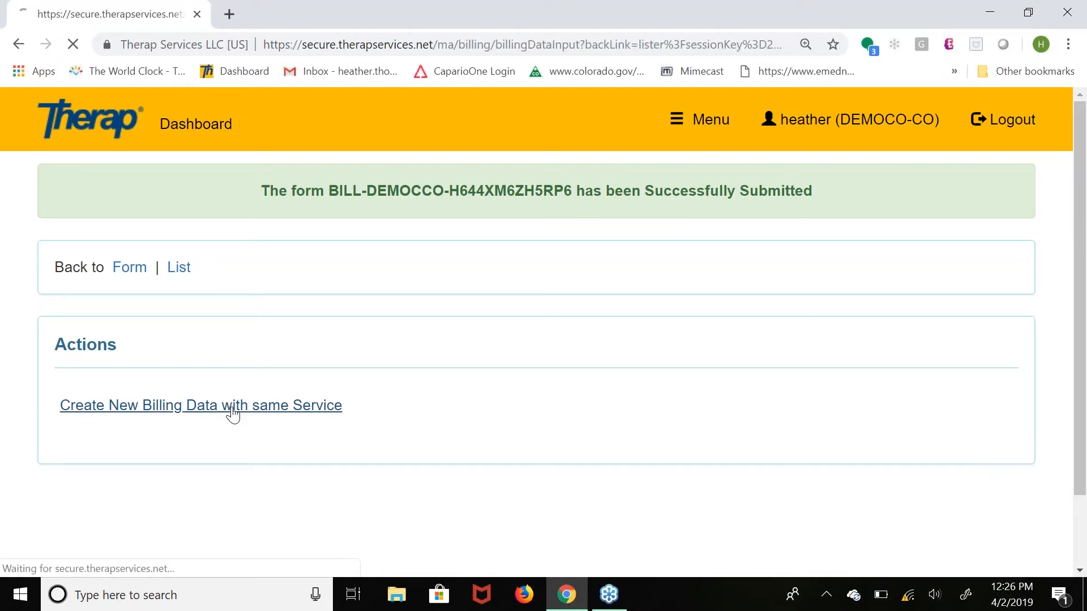
{"action": "scroll", "coordinate": [233, 415], "scroll_direction": "down", "scroll_amount": 4}
{"action": "scroll", "coordinate": [232, 414], "scroll_direction": "down", "scroll_amount": 10}
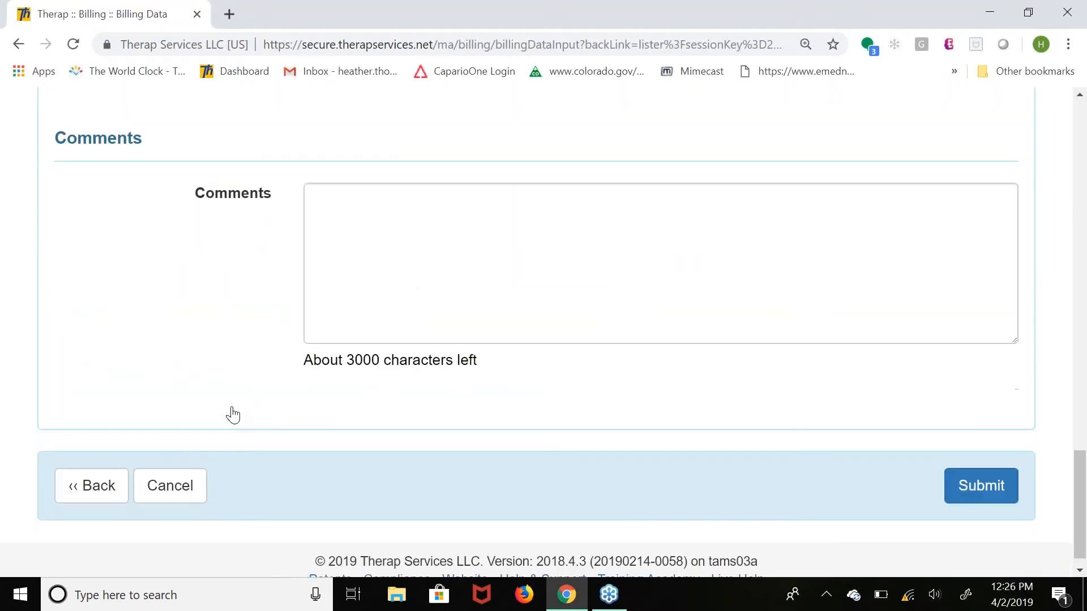
{"action": "scroll", "coordinate": [233, 415], "scroll_direction": "down", "scroll_amount": 1}
{"action": "left_click", "coordinate": [83, 463]}
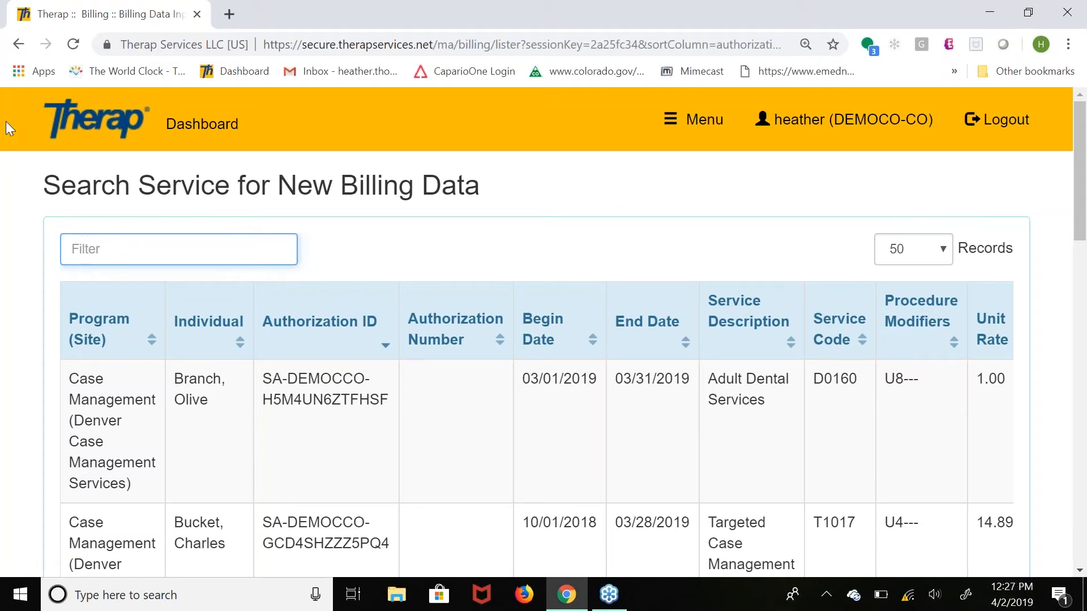
Open the billing data summary search from the dashboard and add all available output columns to the report.
{"action": "left_click", "coordinate": [201, 126]}
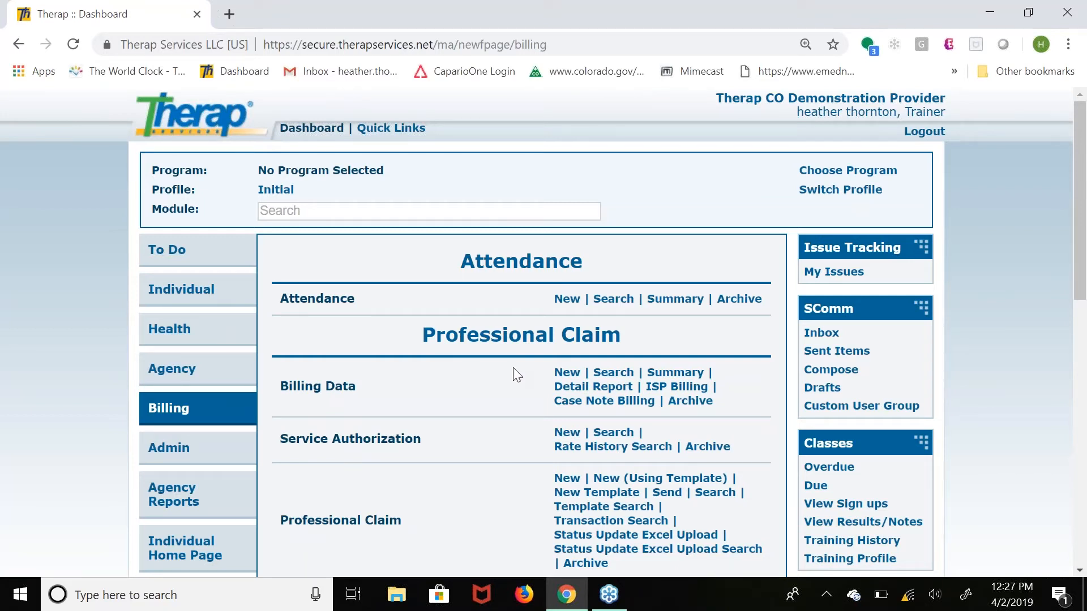
{"action": "left_click", "coordinate": [672, 377]}
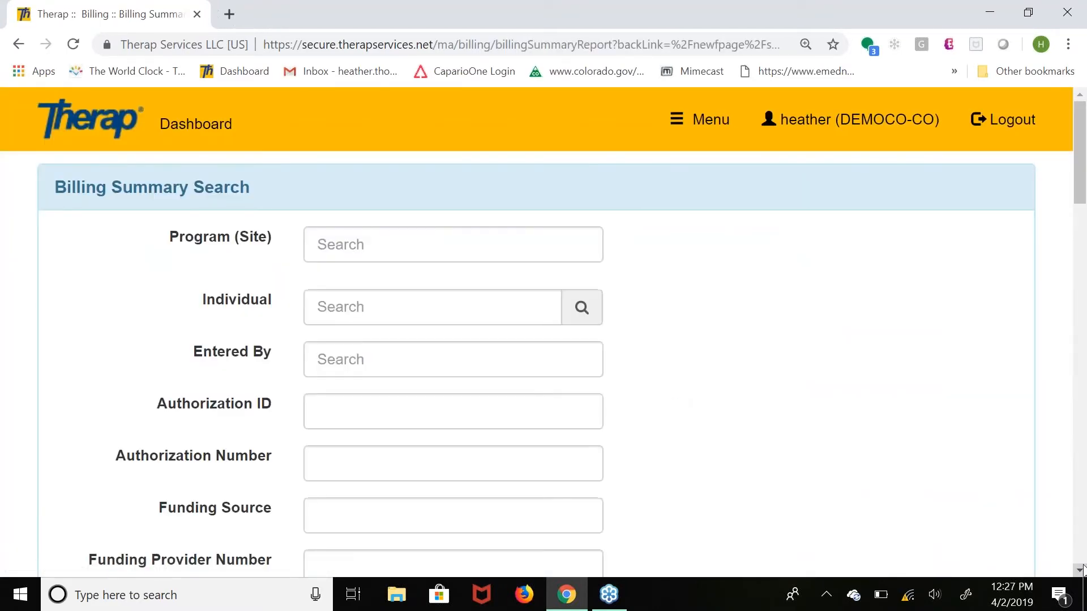
{"action": "left_click", "coordinate": [1079, 570]}
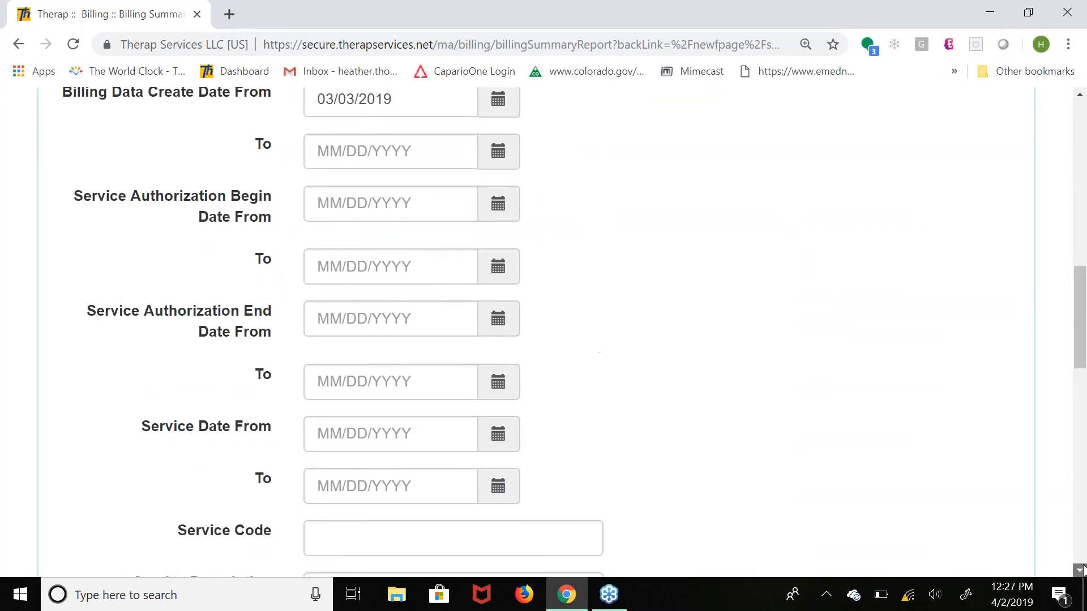
{"action": "scroll", "coordinate": [396, 254], "scroll_direction": "down", "scroll_amount": 10}
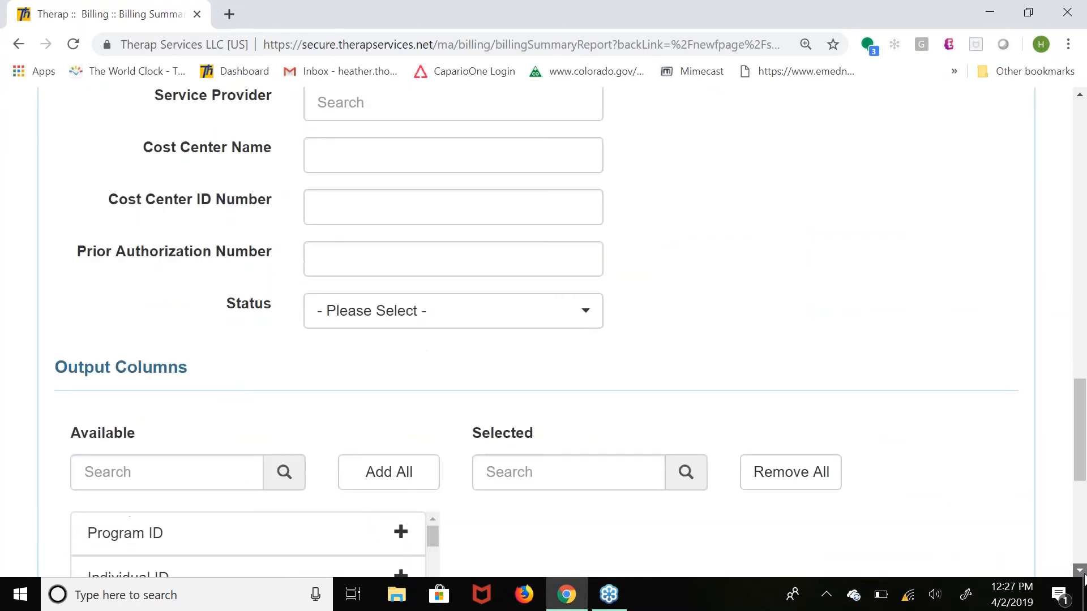
{"action": "left_click", "coordinate": [396, 256]}
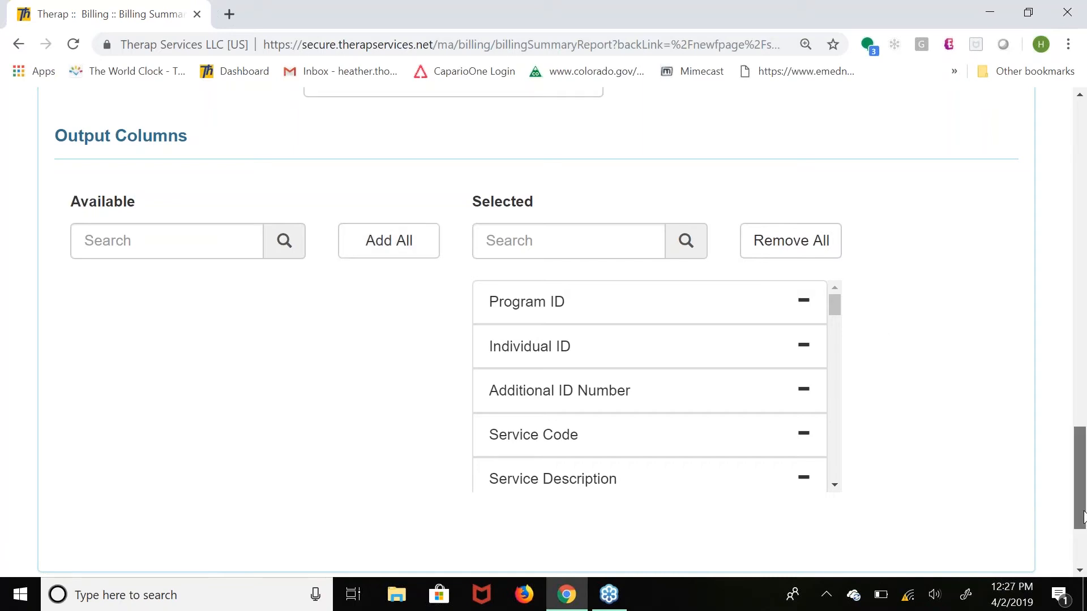
Run the billing summary search with its default criteria.
{"action": "left_click_drag", "start_coordinate": [1083, 523], "coordinate": [1083, 526]}
{"action": "scroll", "coordinate": [1083, 526], "scroll_direction": "down", "scroll_amount": 2}
{"action": "left_click", "coordinate": [983, 521]}
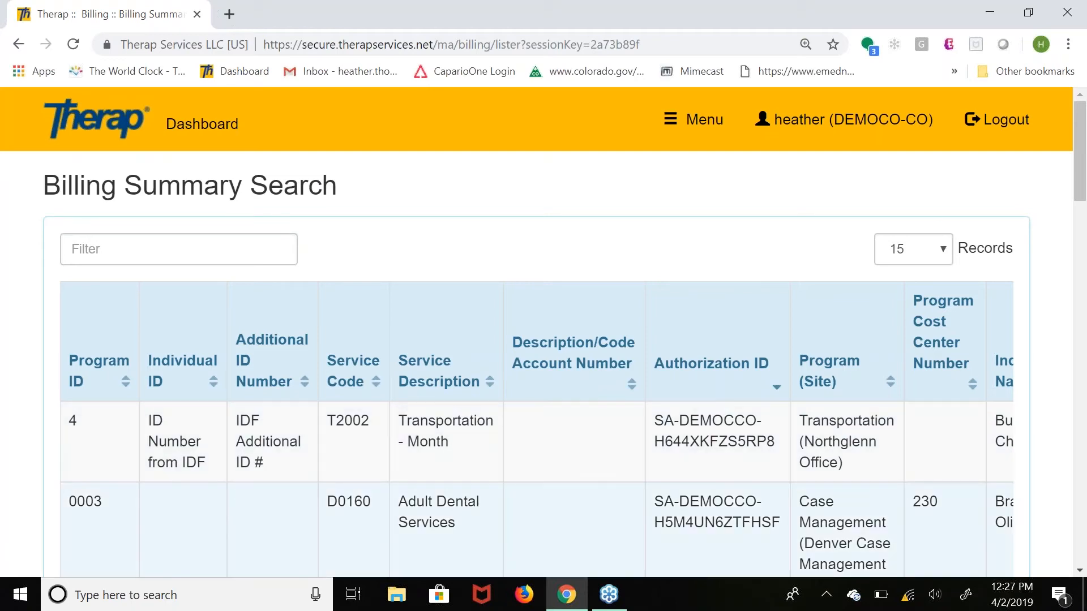
Export the billing summary search results to Excel.
{"action": "scroll", "coordinate": [1081, 572], "scroll_direction": "down", "scroll_amount": 10}
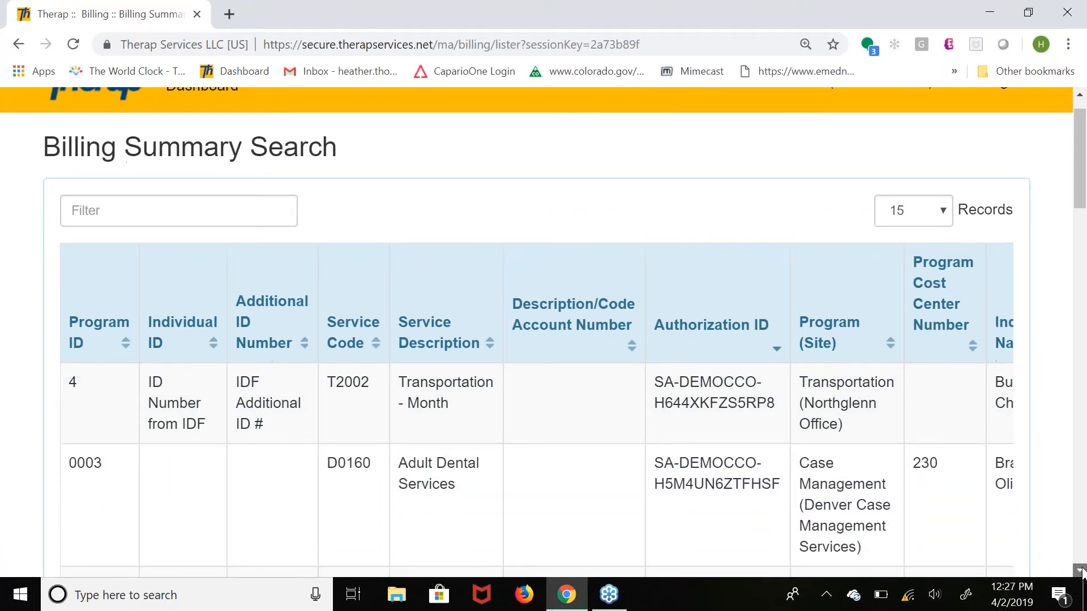
{"action": "scroll", "coordinate": [1081, 571], "scroll_direction": "down", "scroll_amount": 5}
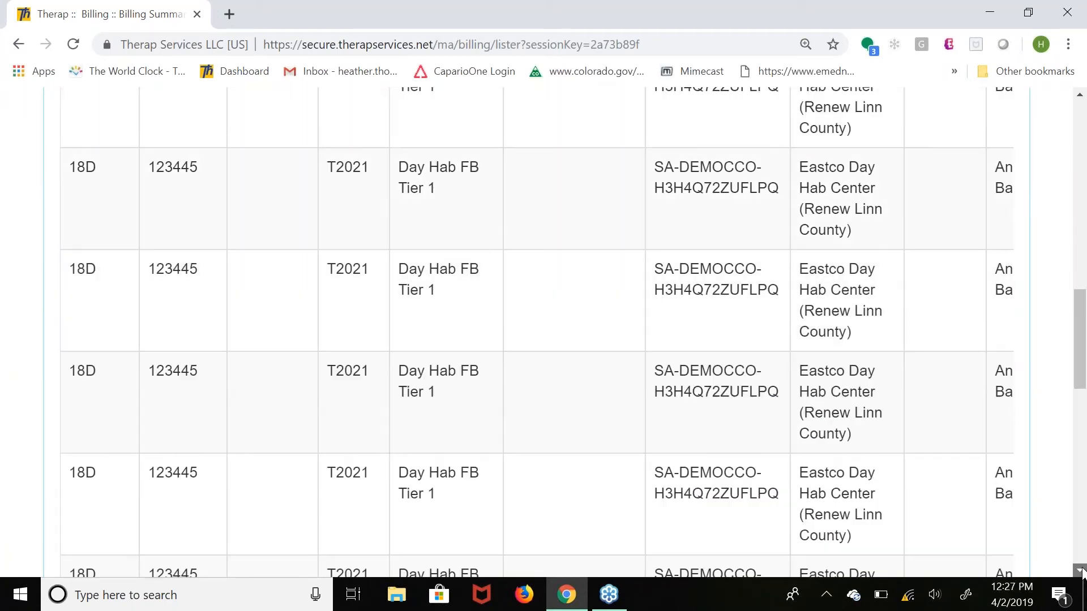
{"action": "scroll", "coordinate": [1081, 571], "scroll_direction": "down", "scroll_amount": 15}
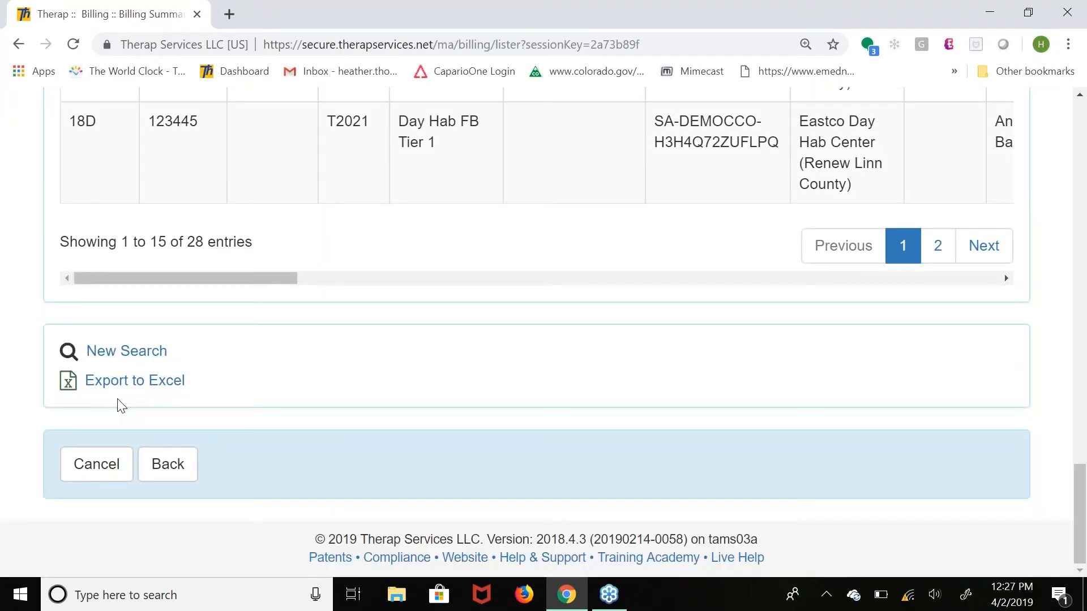
{"action": "left_click", "coordinate": [102, 386]}
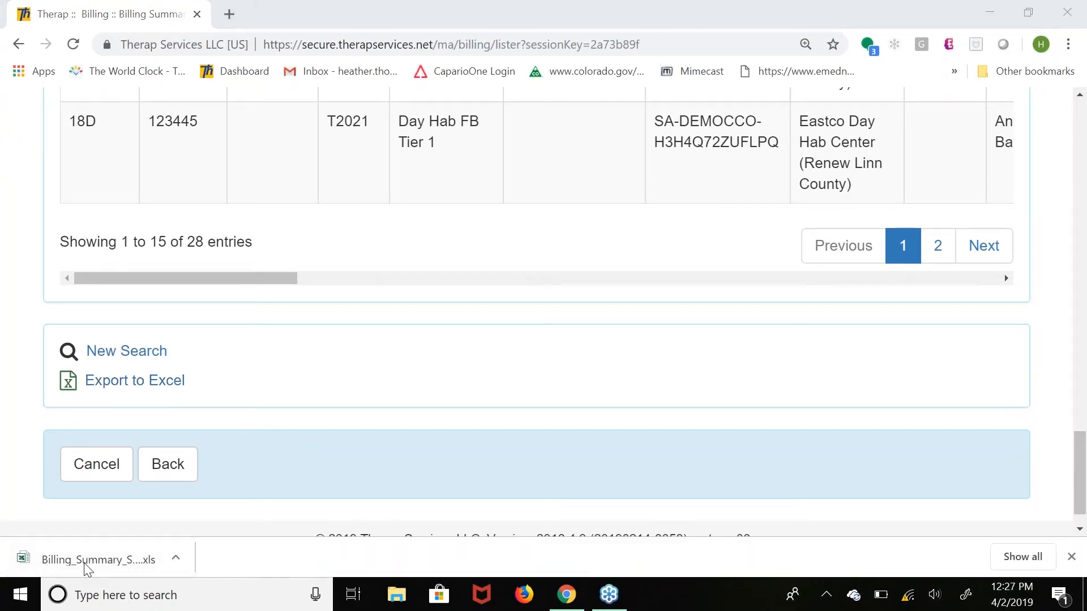
Open the downloaded billing summary file in Excel, enable editing and maximize its window.
{"action": "left_click", "coordinate": [85, 563]}
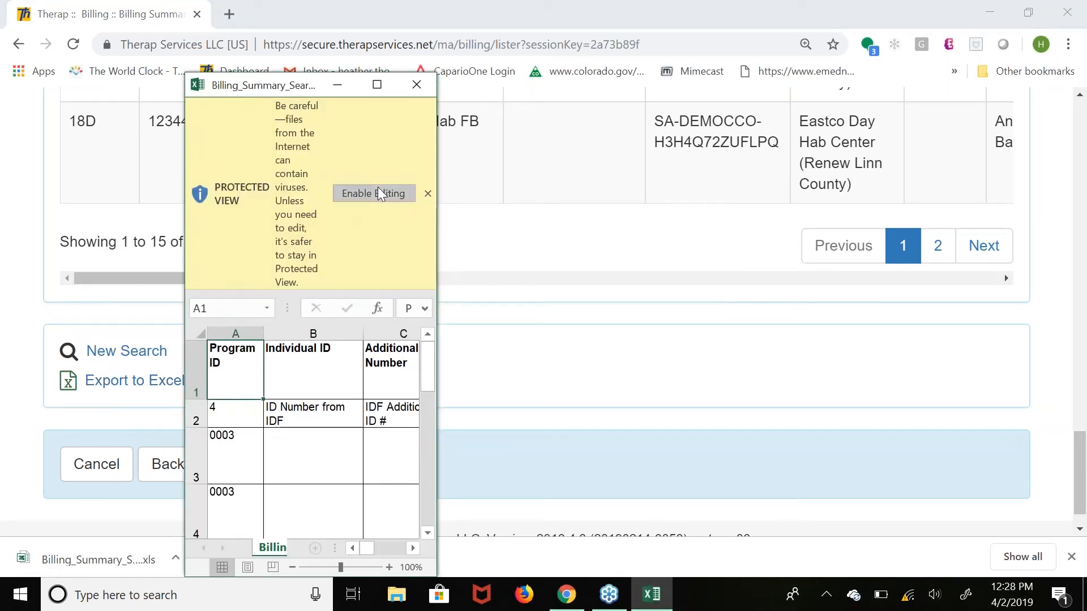
{"action": "left_click", "coordinate": [374, 193]}
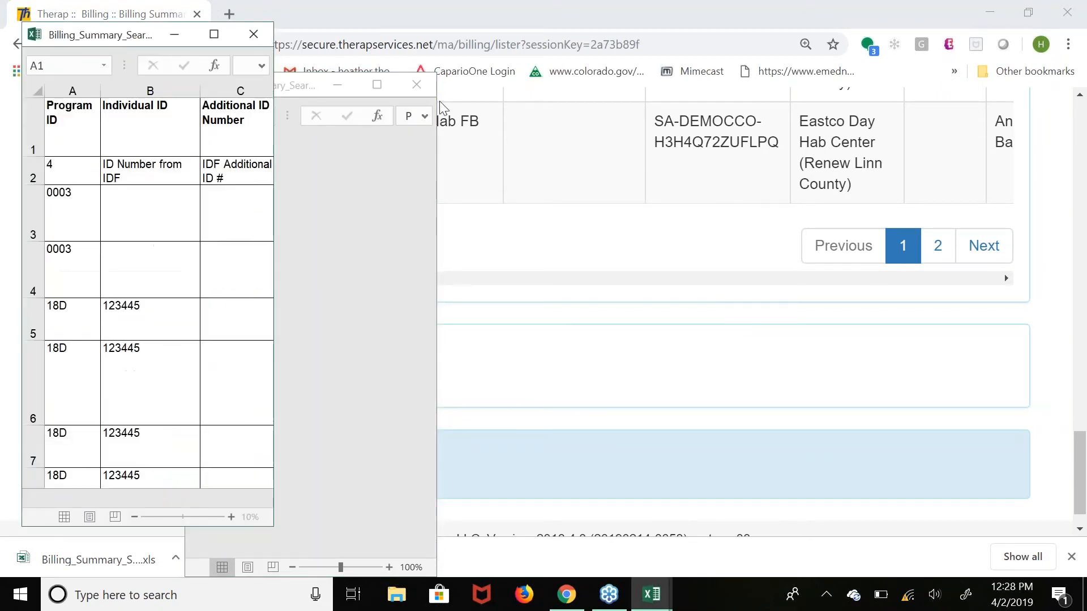
{"action": "left_click", "coordinate": [219, 36]}
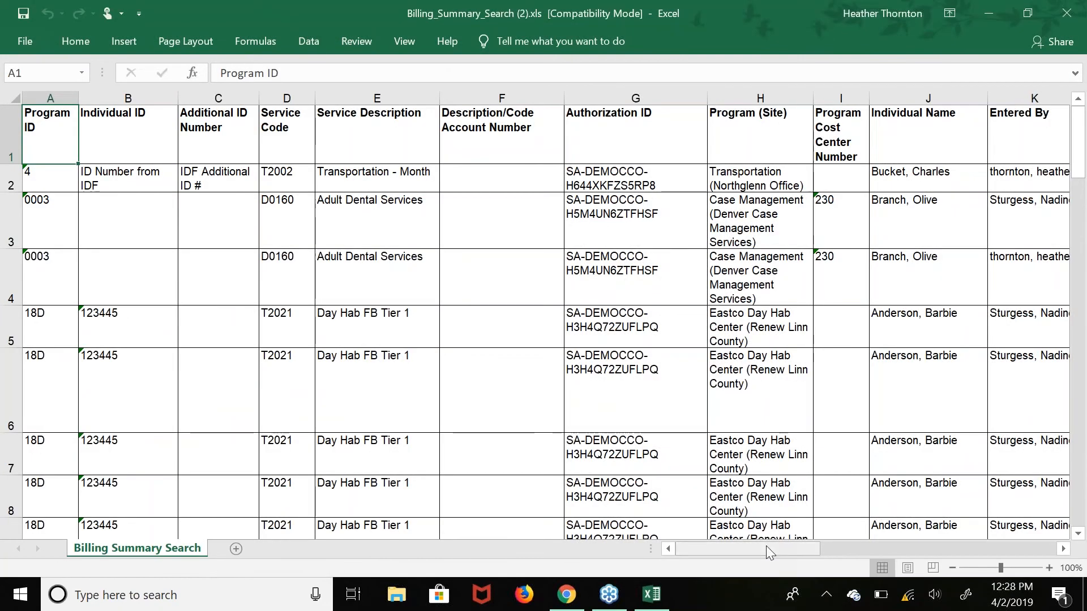
Review the exported report's columns through billing data, units, amount billed and cost center, and return to the first column.
{"action": "left_click_drag", "start_coordinate": [765, 547], "coordinate": [921, 558]}
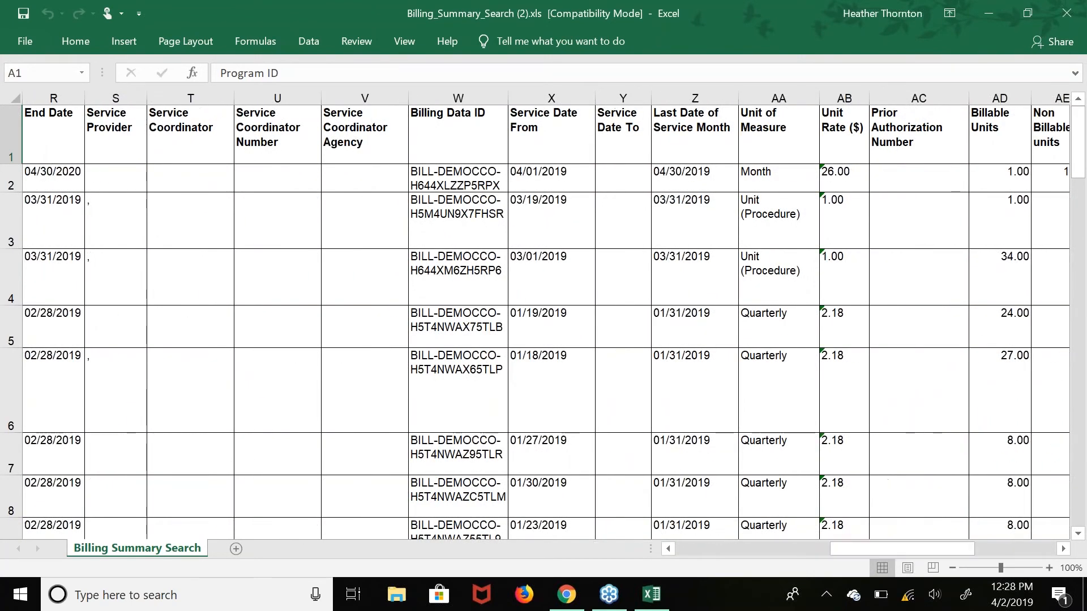
{"action": "left_click_drag", "start_coordinate": [850, 553], "coordinate": [890, 548]}
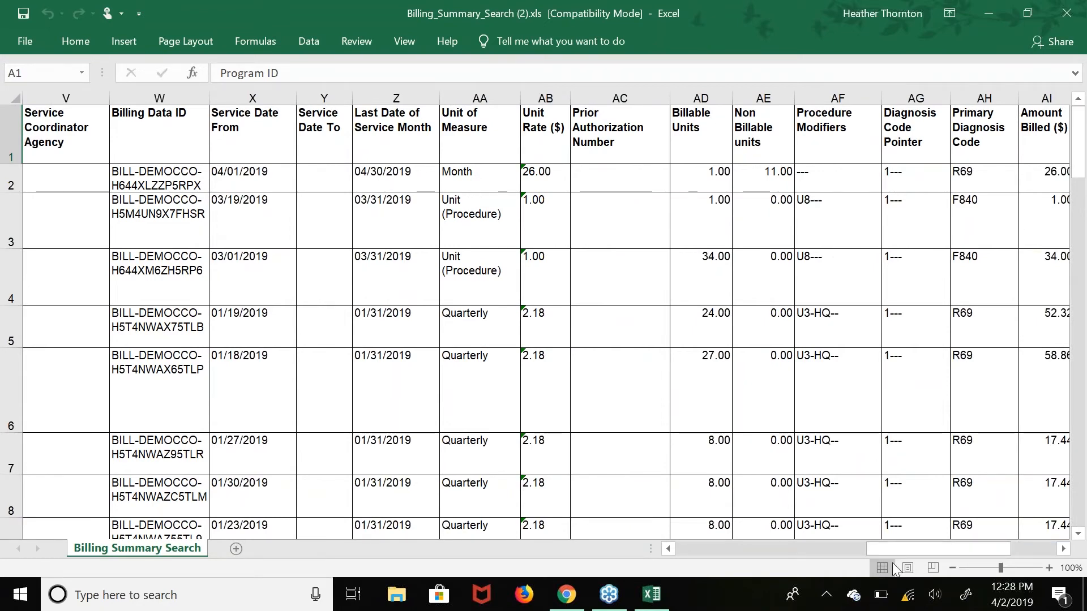
{"action": "left_click_drag", "start_coordinate": [883, 546], "coordinate": [924, 546]}
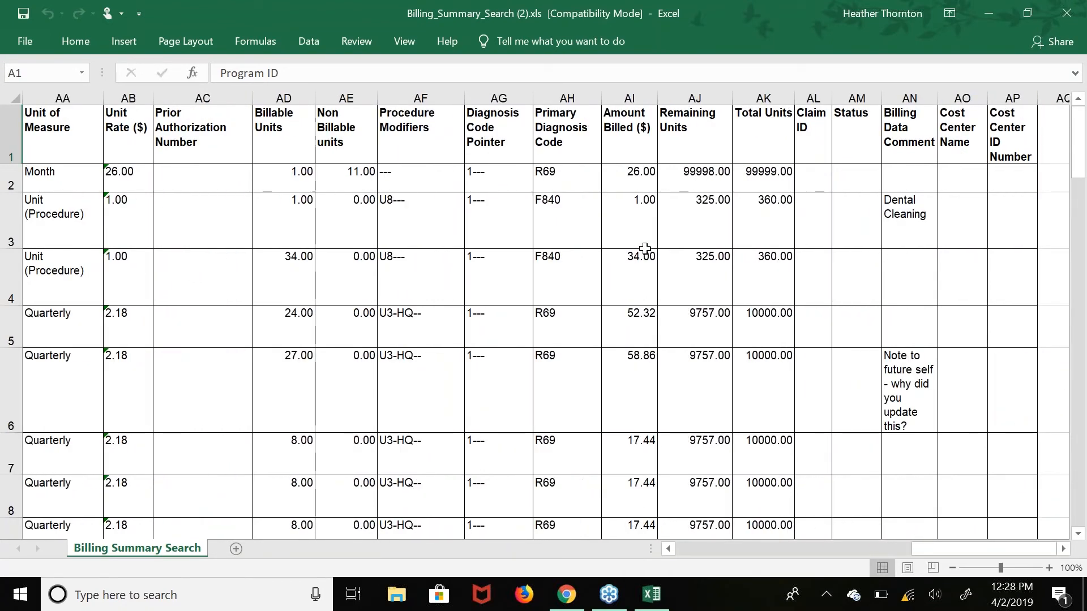
{"action": "left_click_drag", "start_coordinate": [911, 549], "coordinate": [543, 599]}
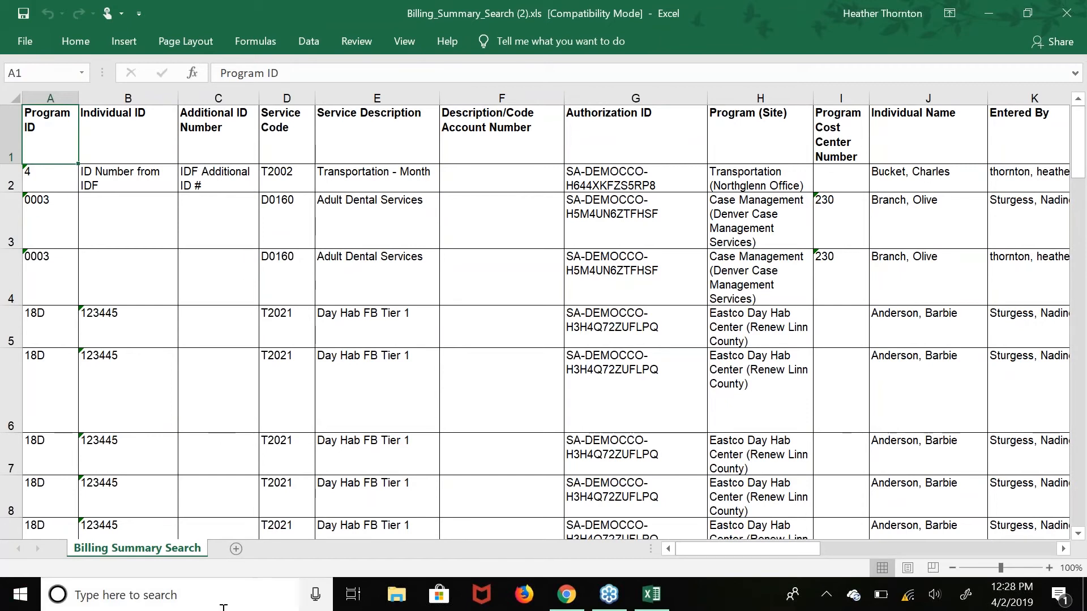
Switch back to Therap in Chrome, return to the dashboard from the search results and look over the Billing module options.
{"action": "left_click", "coordinate": [575, 606]}
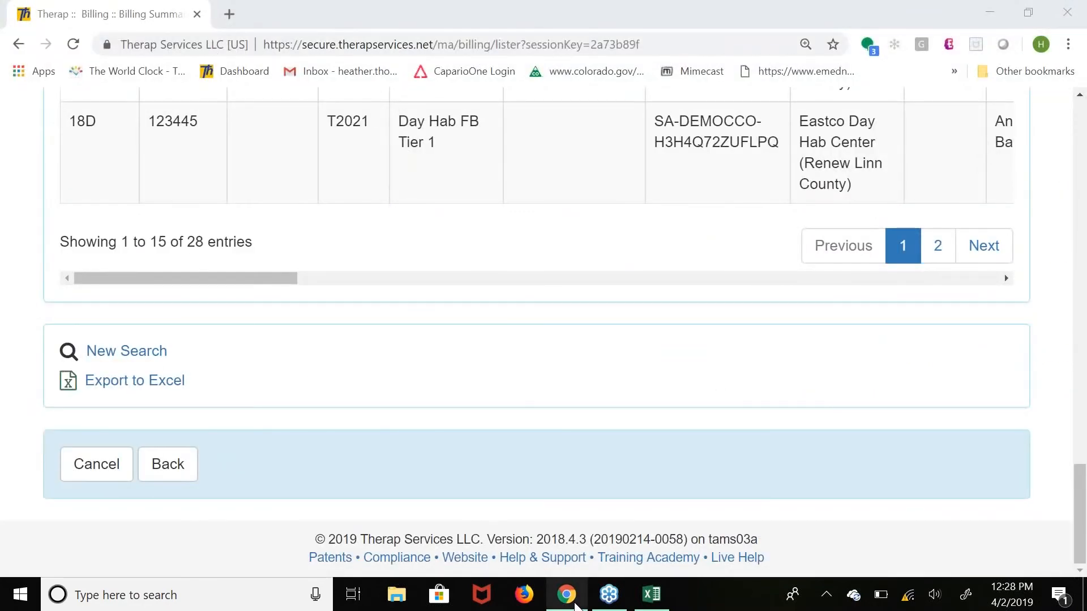
{"action": "scroll", "coordinate": [429, 465], "scroll_direction": "up", "scroll_amount": 1}
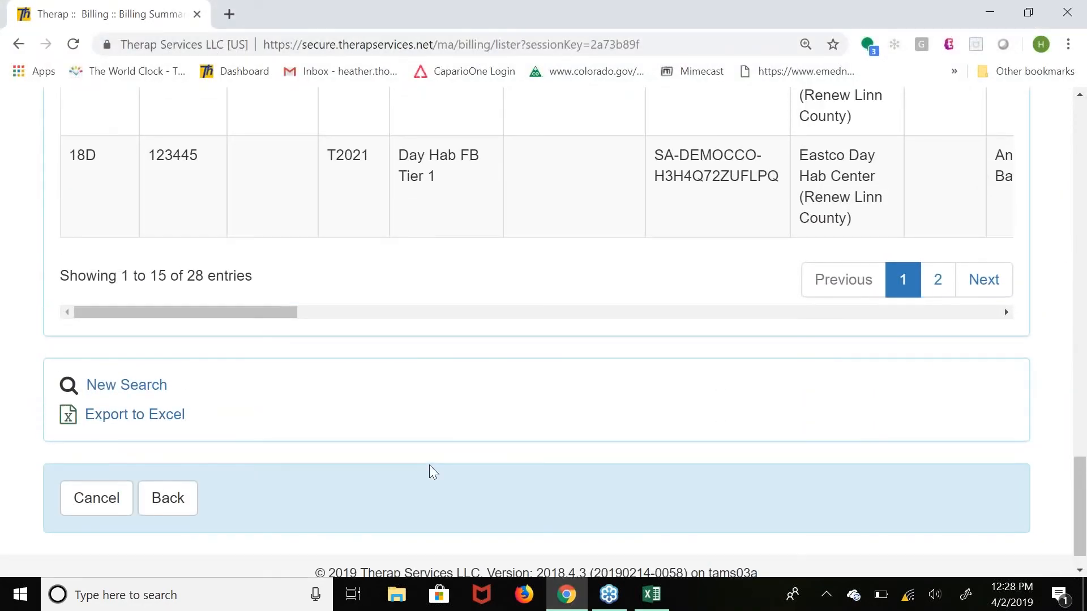
{"action": "scroll", "coordinate": [429, 465], "scroll_direction": "up", "scroll_amount": 6}
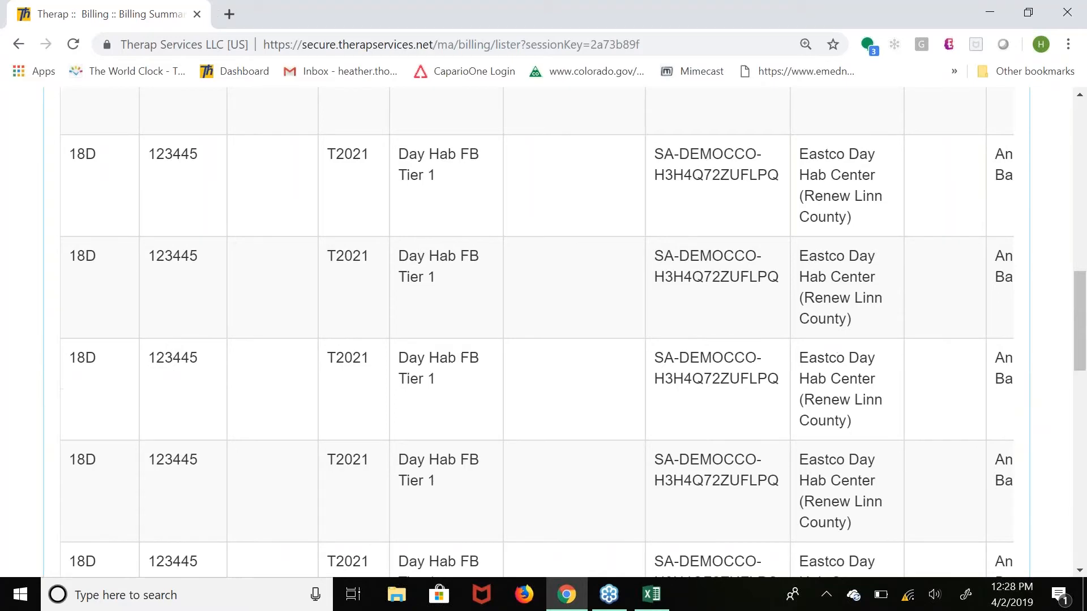
{"action": "scroll", "coordinate": [543, 328], "scroll_direction": "up", "scroll_amount": 8}
{"action": "left_click", "coordinate": [193, 138]}
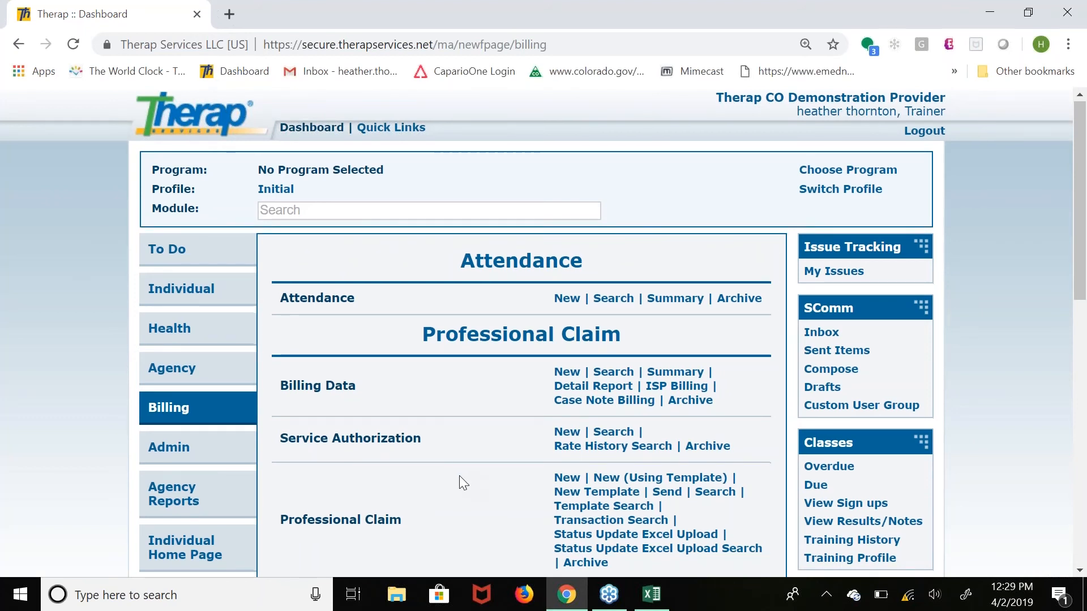
{"action": "scroll", "coordinate": [461, 478], "scroll_direction": "down", "scroll_amount": 1}
{"action": "scroll", "coordinate": [463, 482], "scroll_direction": "down", "scroll_amount": 1}
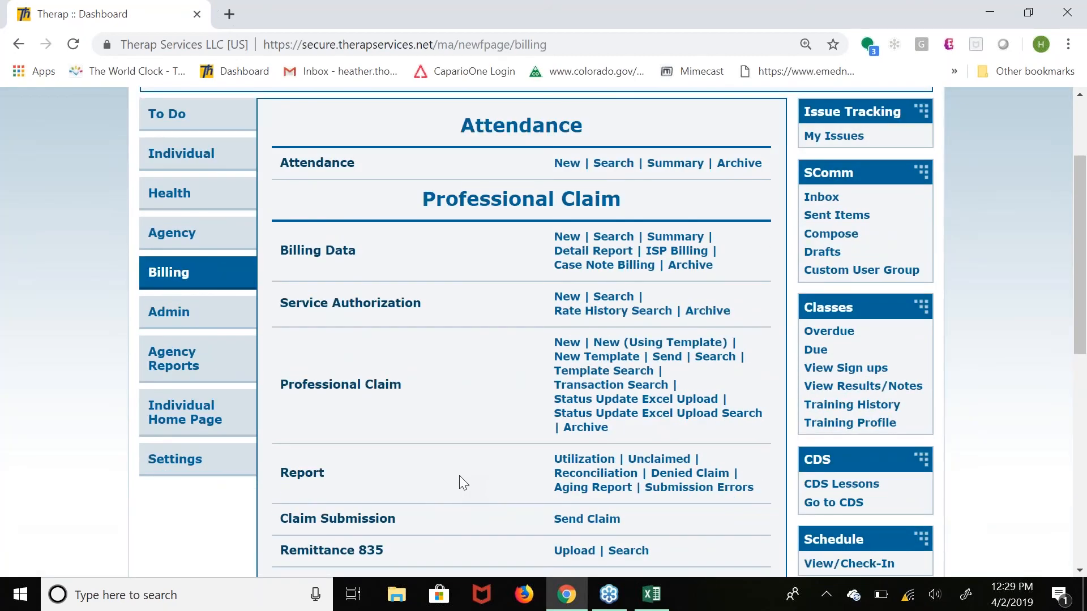